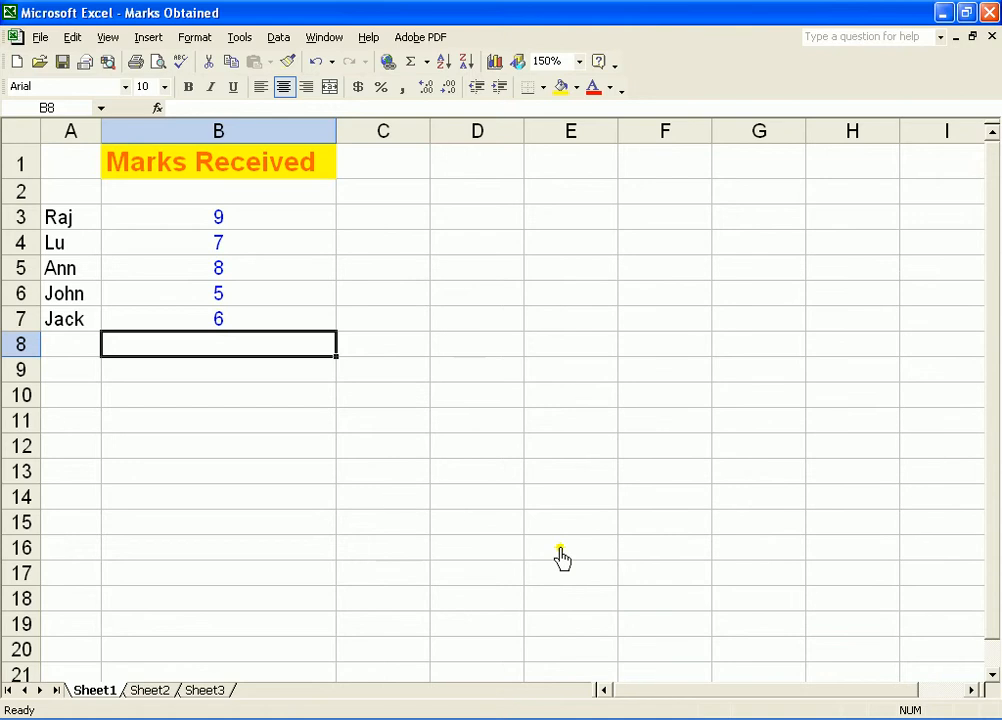
left_click(73, 195)
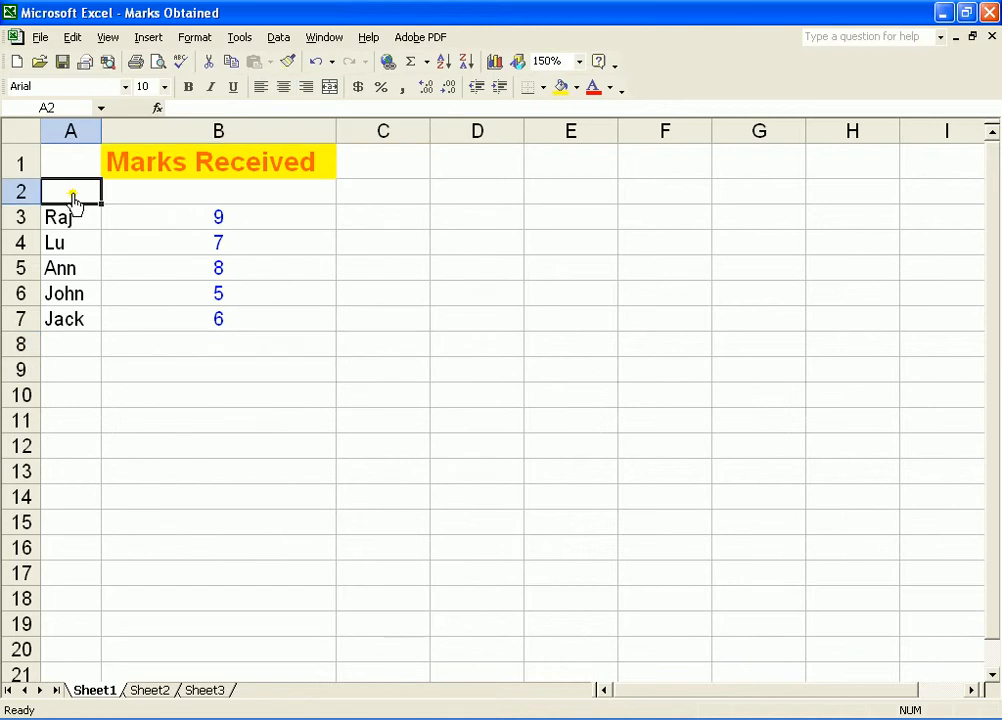
type("Na")
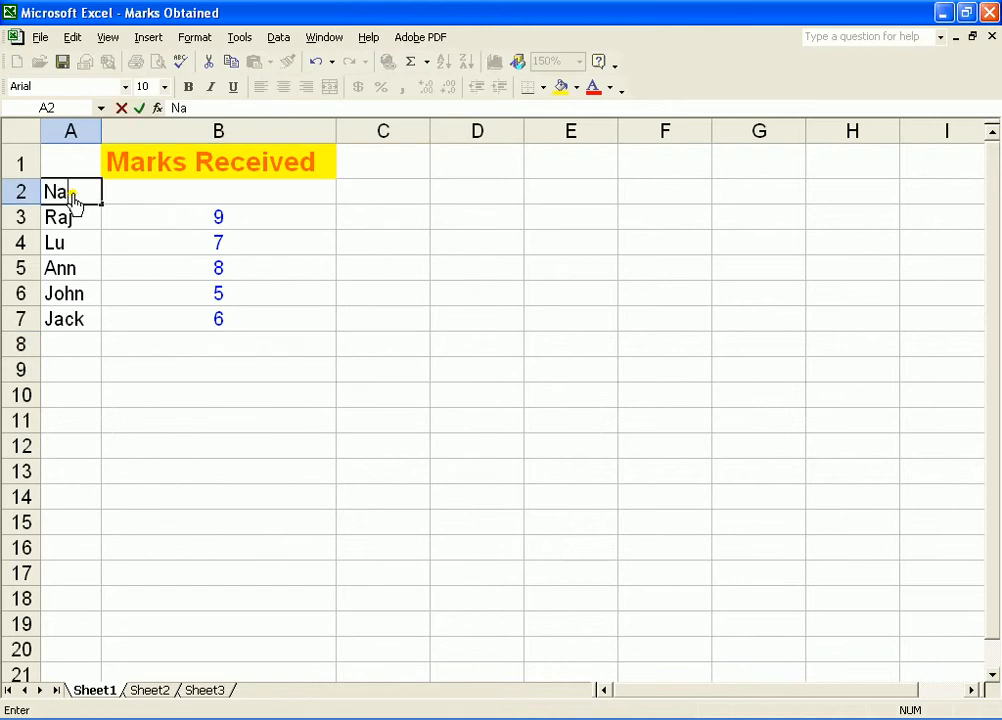
type("meOFThe")
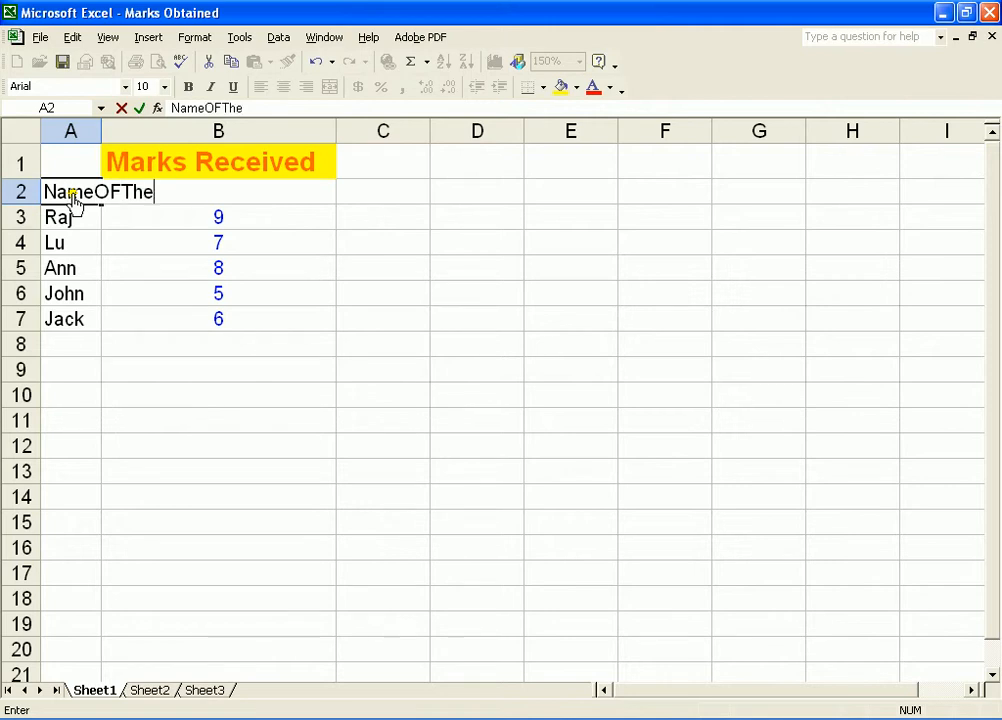
type("Student")
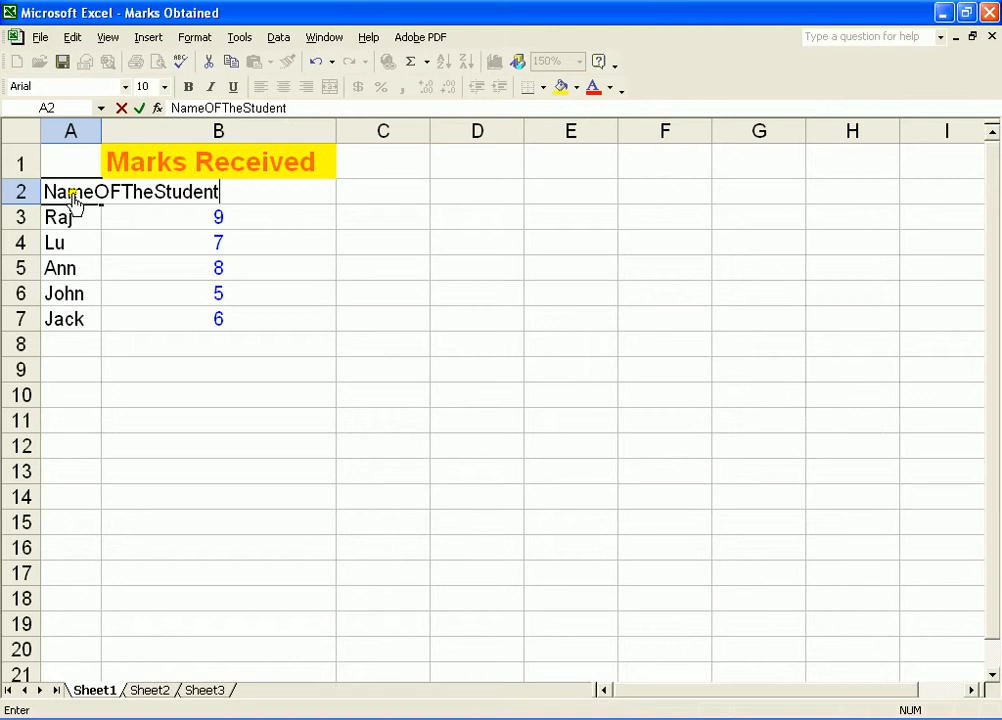
key("BackSpace")
key("BackSpace")
key("BackSpace")
key("BackSpace")
key("BackSpace")
key("BackSpace")
key("BackSpace")
key("BackSpace")
key("BackSpace")
key("BackSpace")
key("BackSpace")
key("BackSpace")
key("BackSpace")
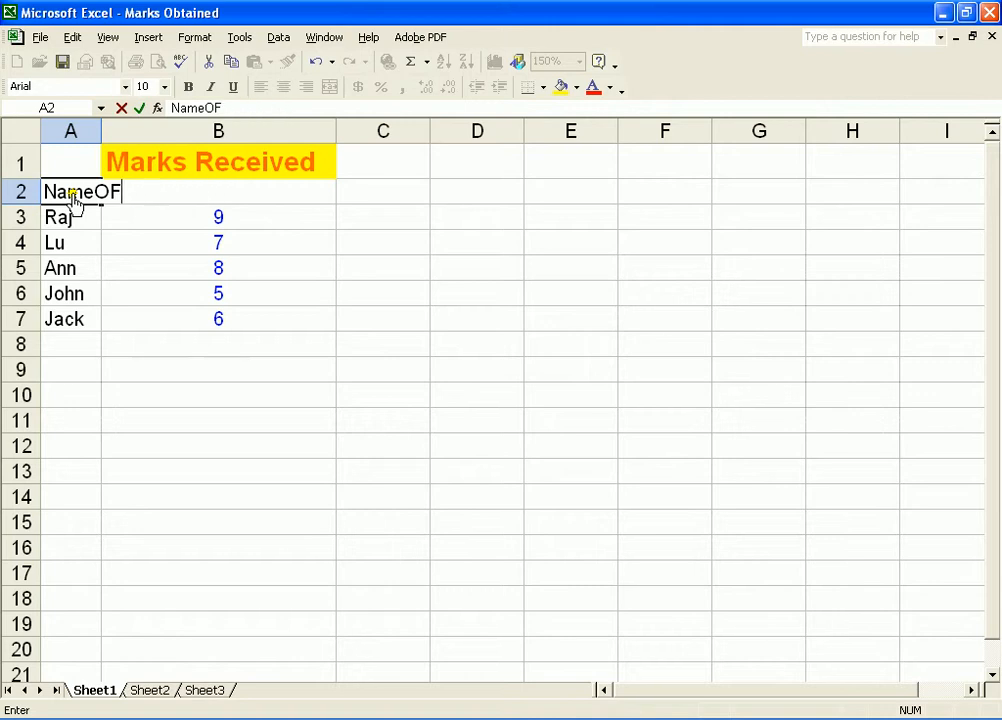
key("BackSpace")
key("BackSpace")
key("BackSpace")
Enter StudentName as the column heading in cell A2.
type("S")
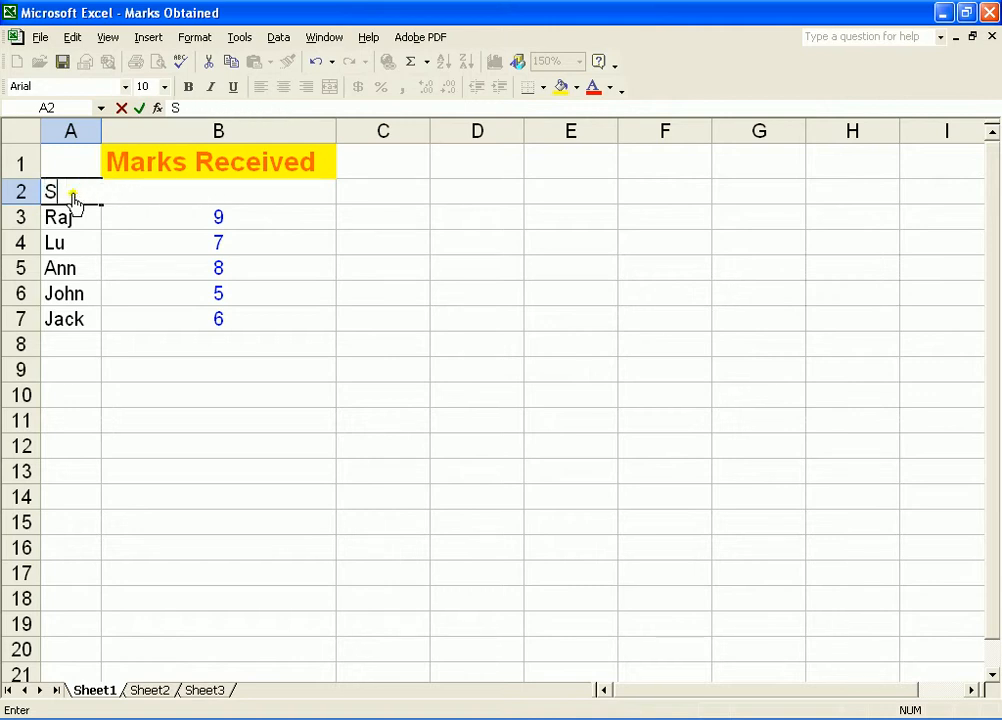
type("tudentName")
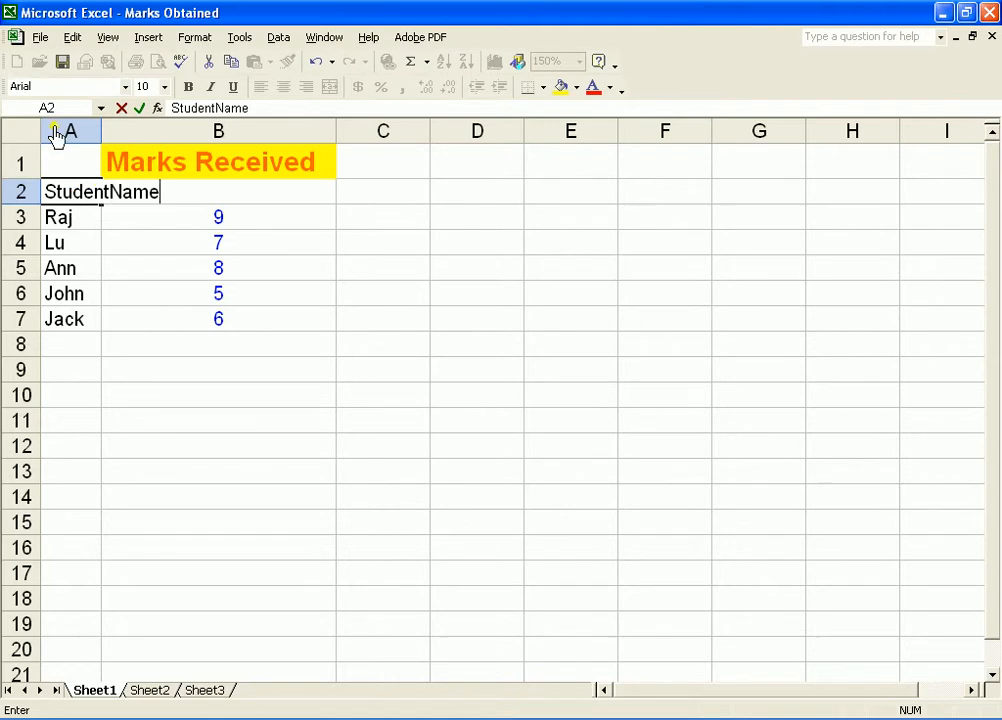
left_click(362, 196)
Enter Marks Received as the column heading in cell B2.
left_click(278, 196)
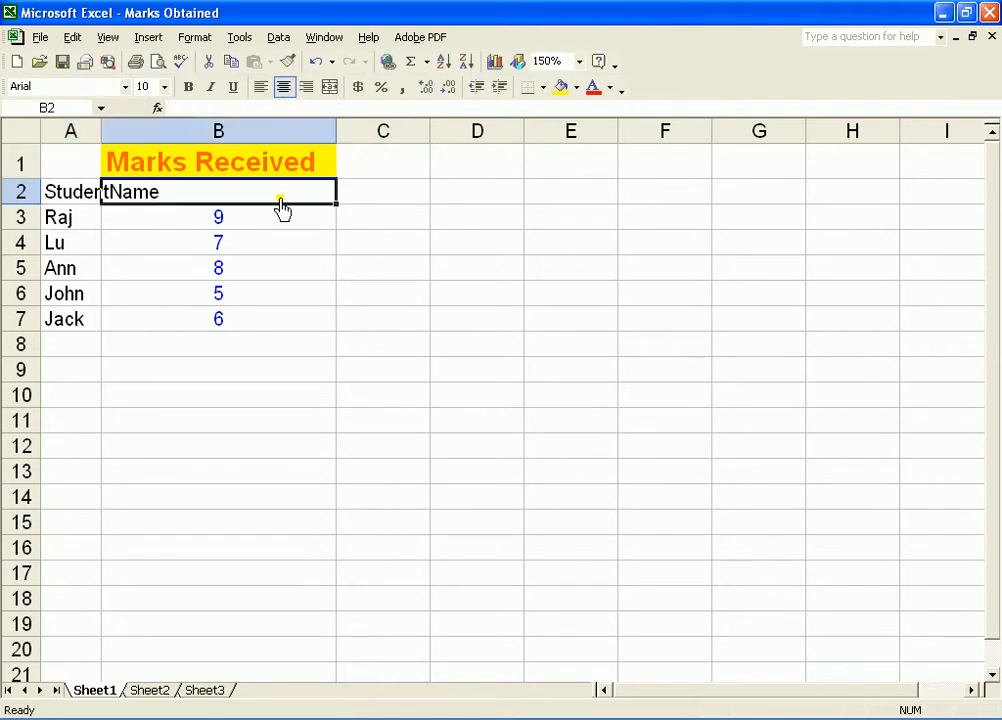
type("Marks Received")
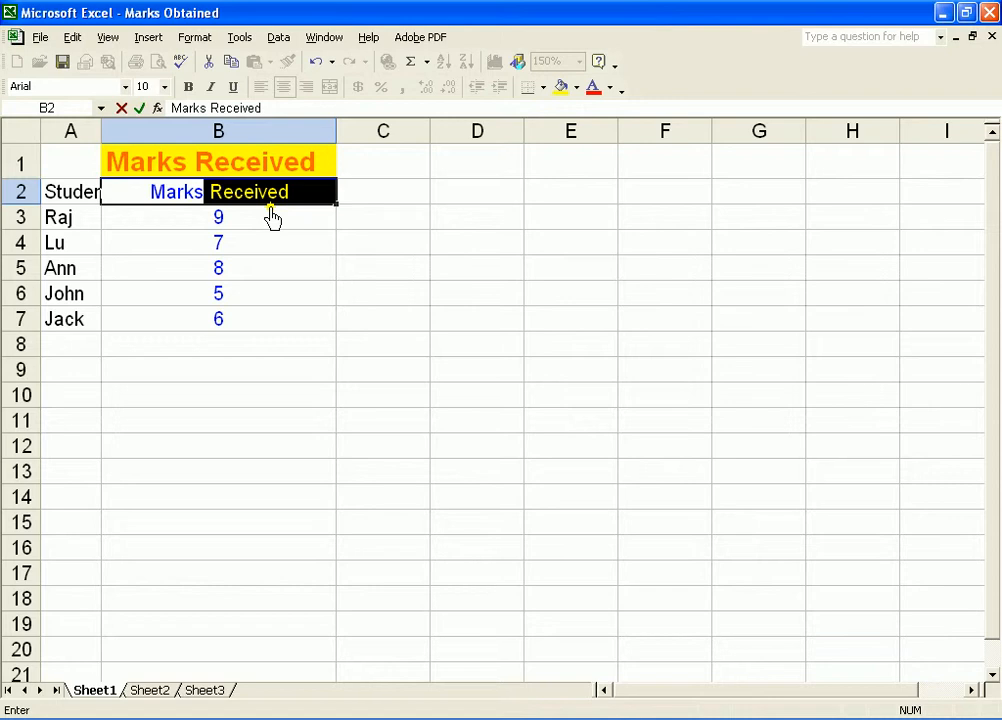
left_click(271, 218)
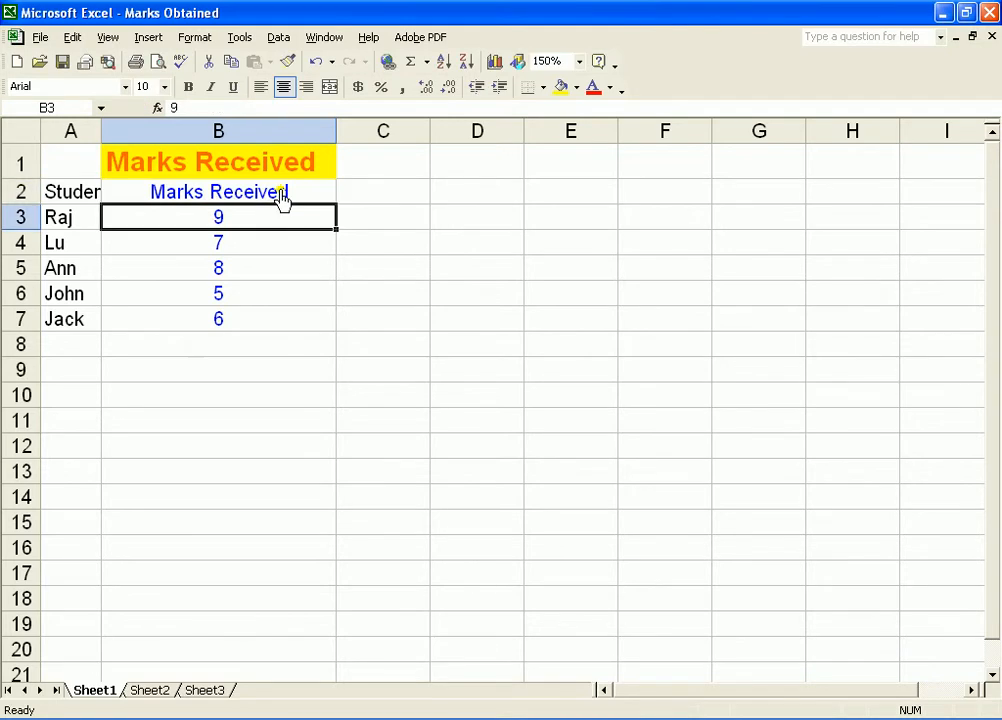
Replace the column heading in cell B2 with Marks.
left_click(295, 201)
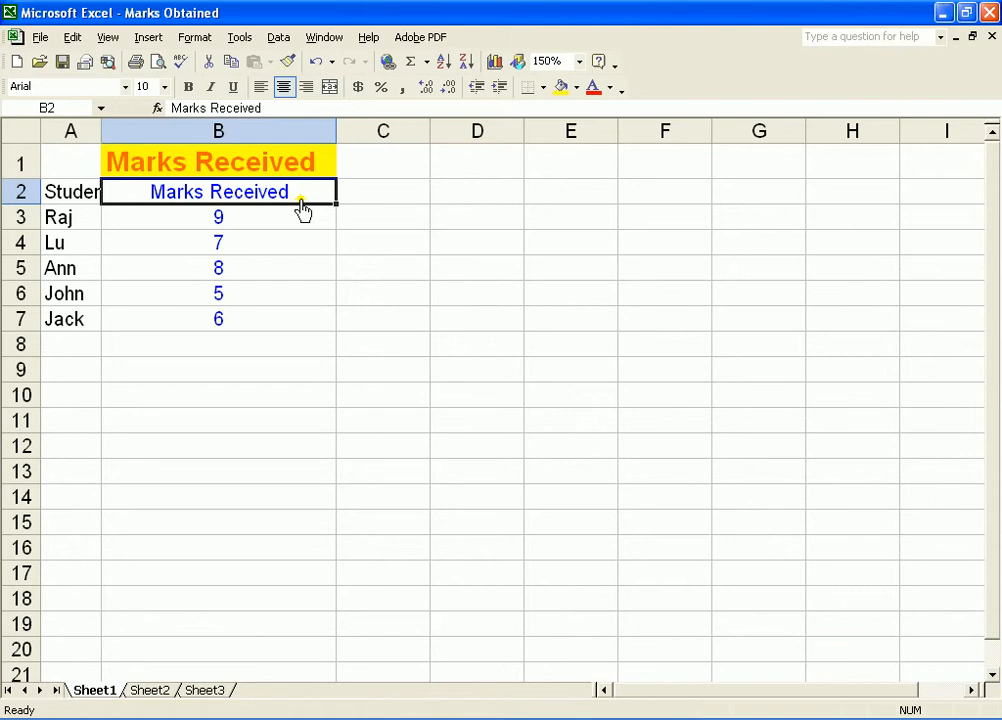
type("Marks")
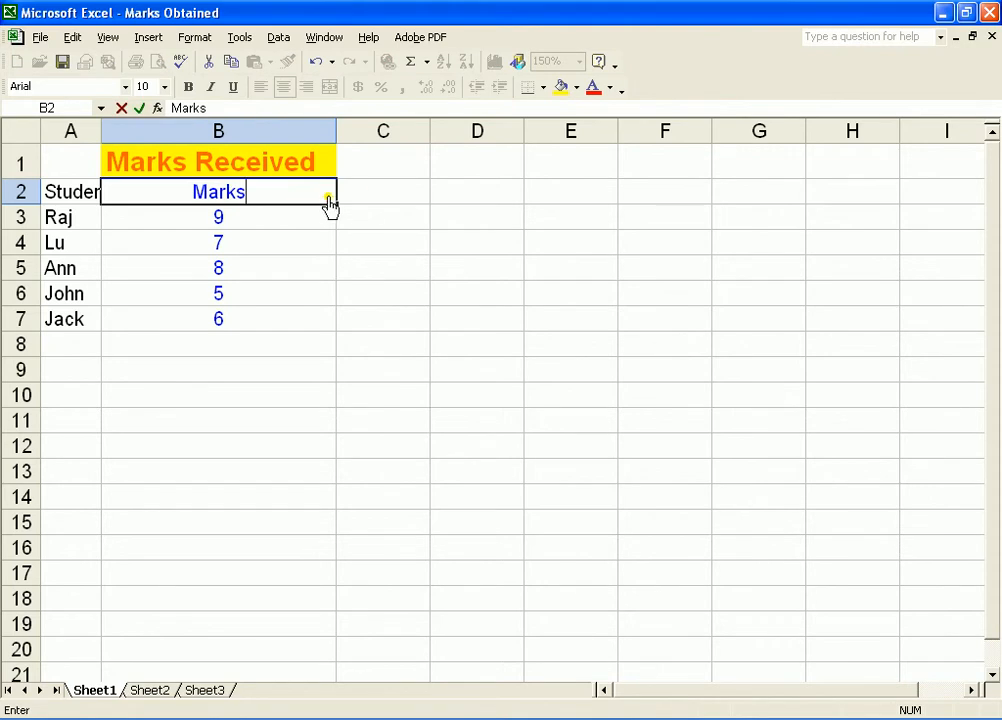
left_click(364, 199)
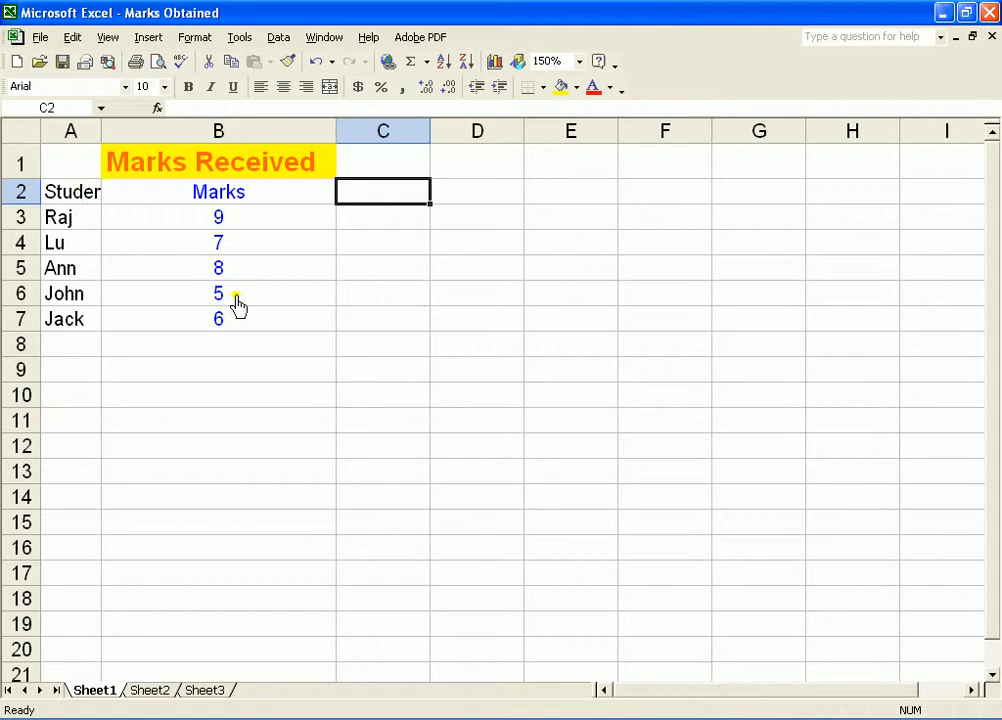
Extend the title in cell B1 to read Marks Received Class 9 Students.
left_click(283, 172)
left_click(277, 109)
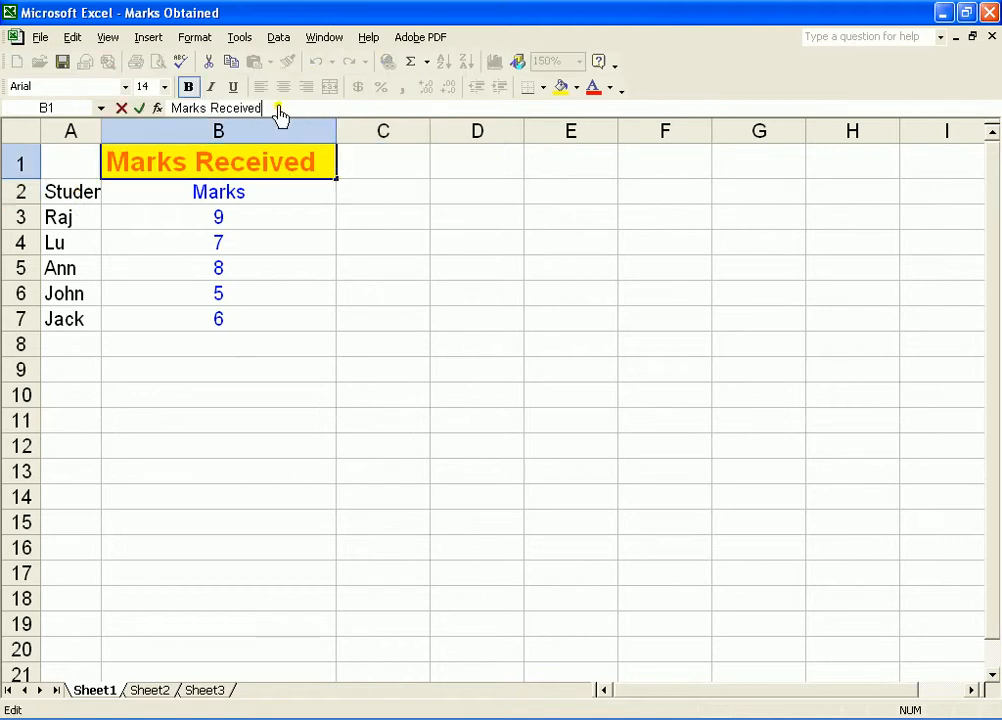
type("Class")
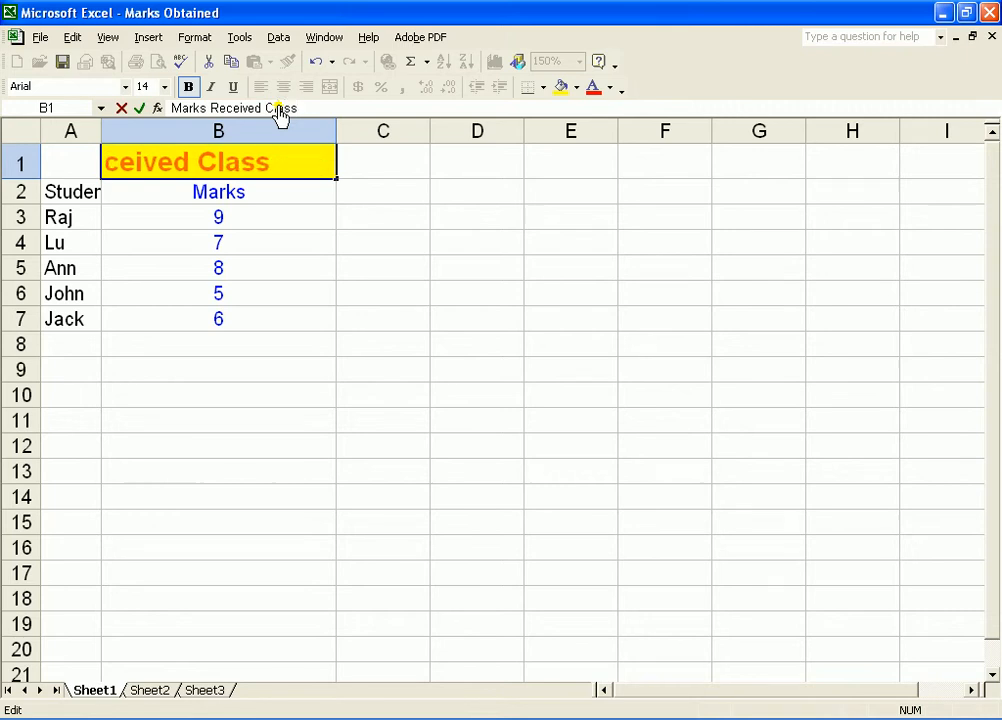
type(" 9 Students")
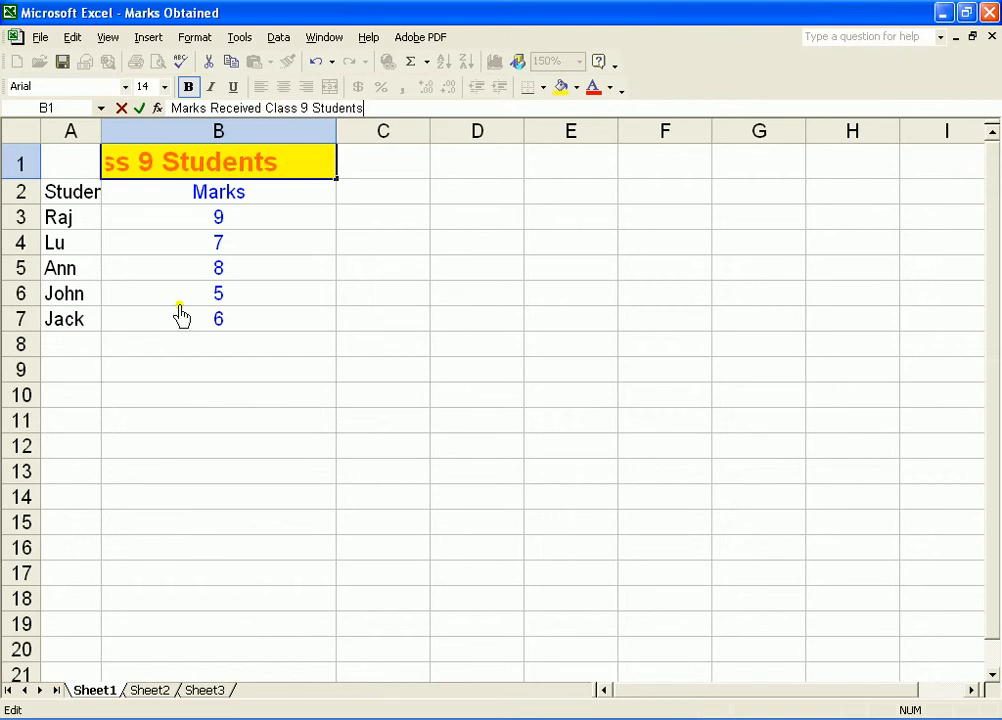
left_click(384, 355)
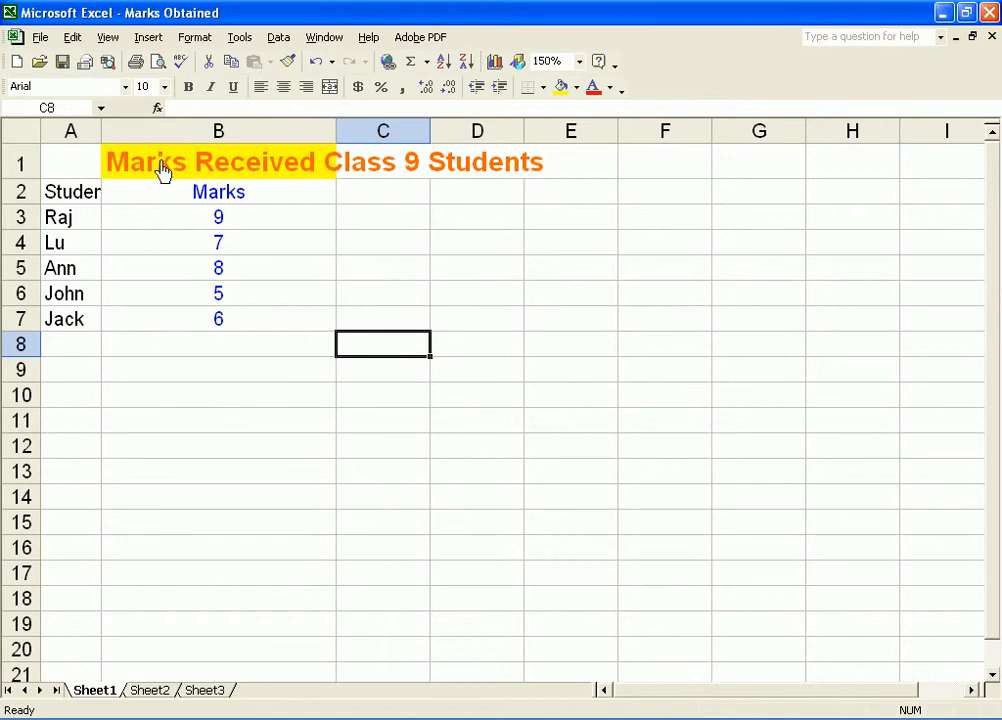
Widen column A until the StudentName heading fits fully inside it.
left_click(78, 198)
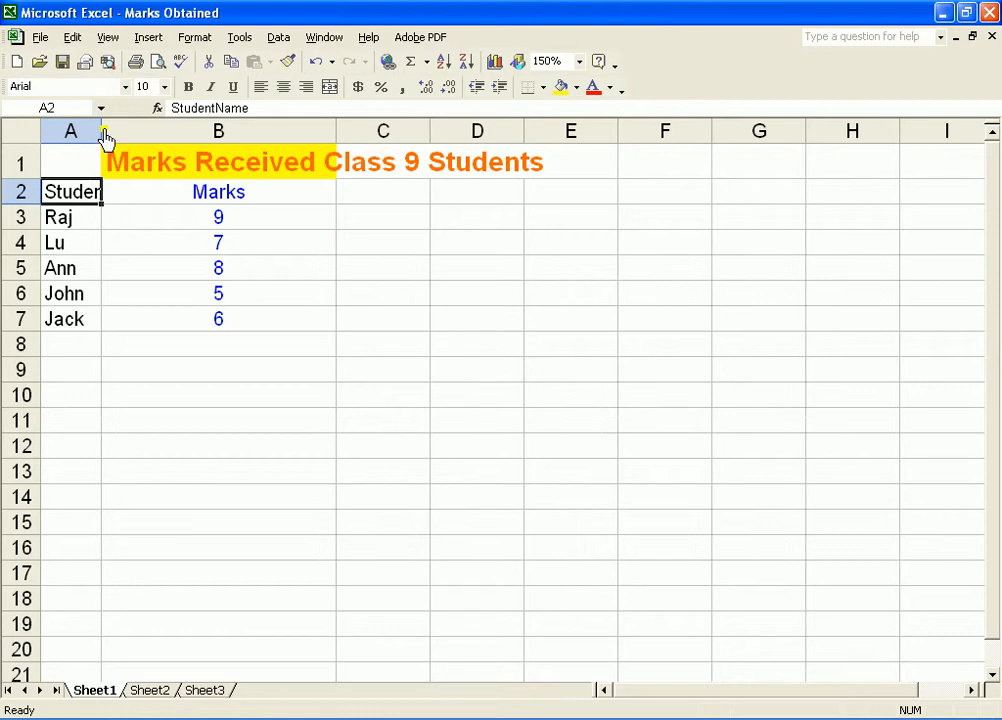
left_click_drag(106, 136, 153, 136)
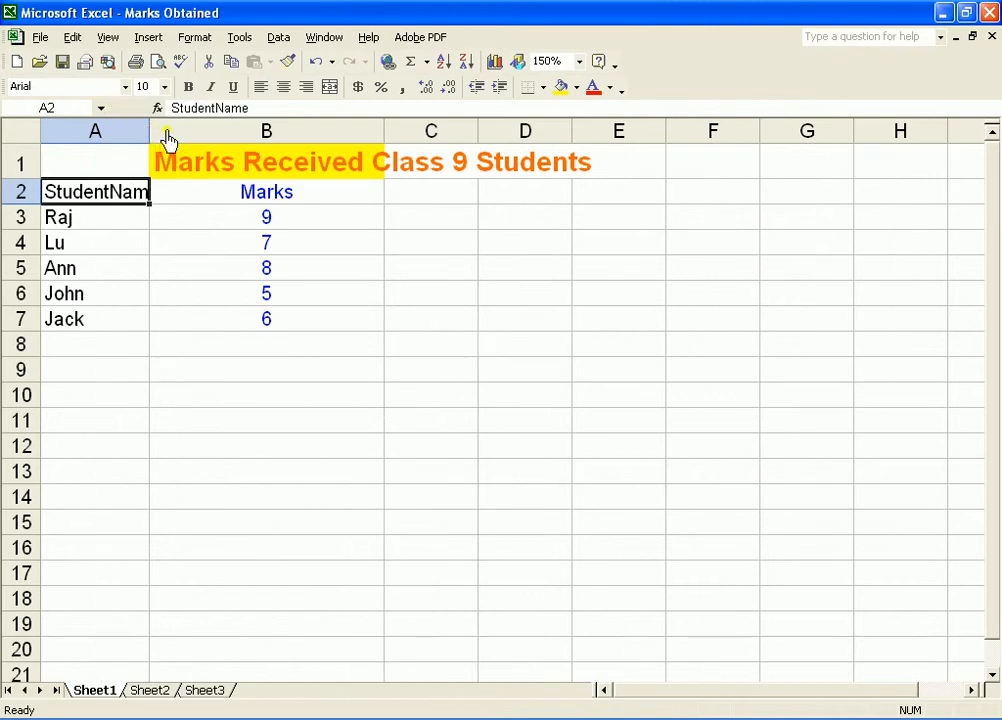
mouse_move(150, 146)
left_mouse_down()
mouse_move(181, 146)
mouse_move(166, 148)
left_mouse_up()
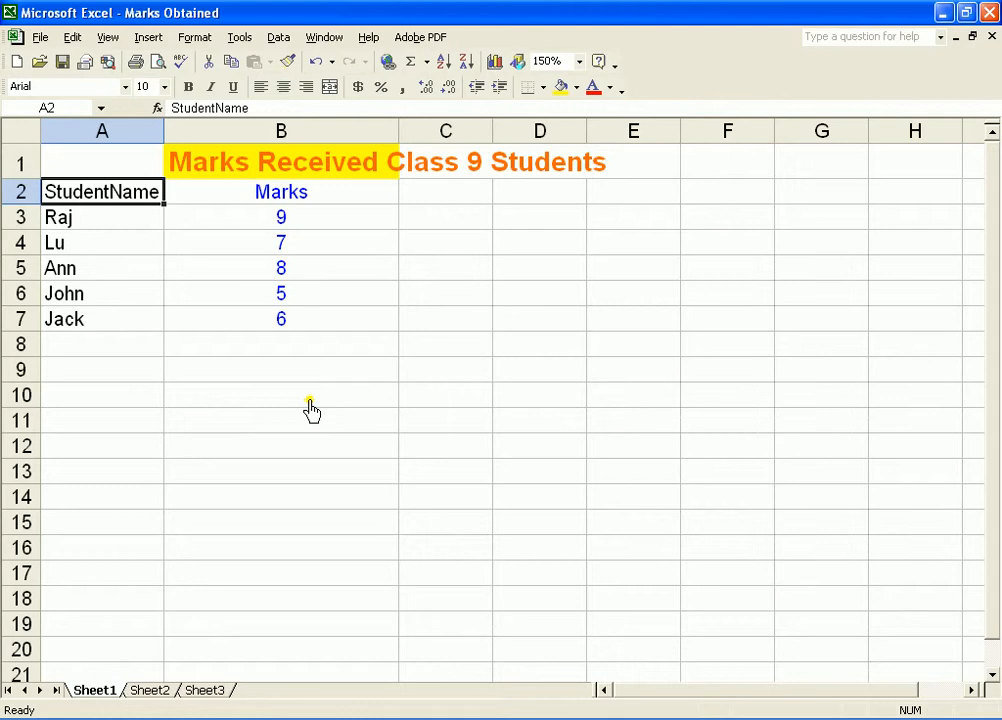
Merge and center the title across cells A1 and B1, and set its font size to 12.
left_click(129, 166)
left_click_drag(129, 168, 229, 177)
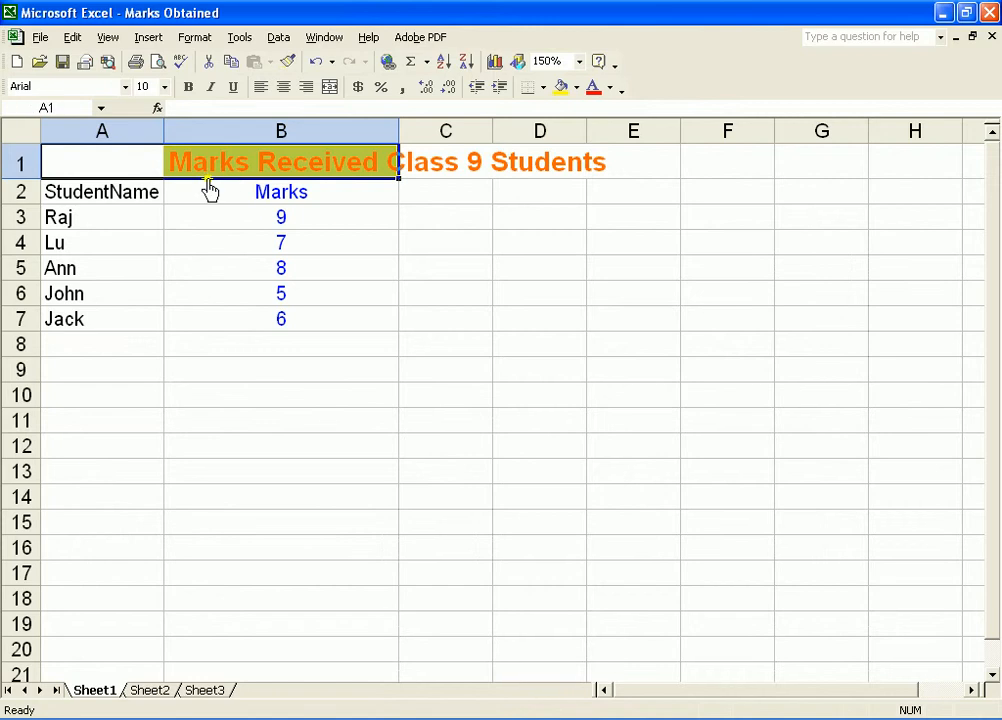
left_click(92, 169)
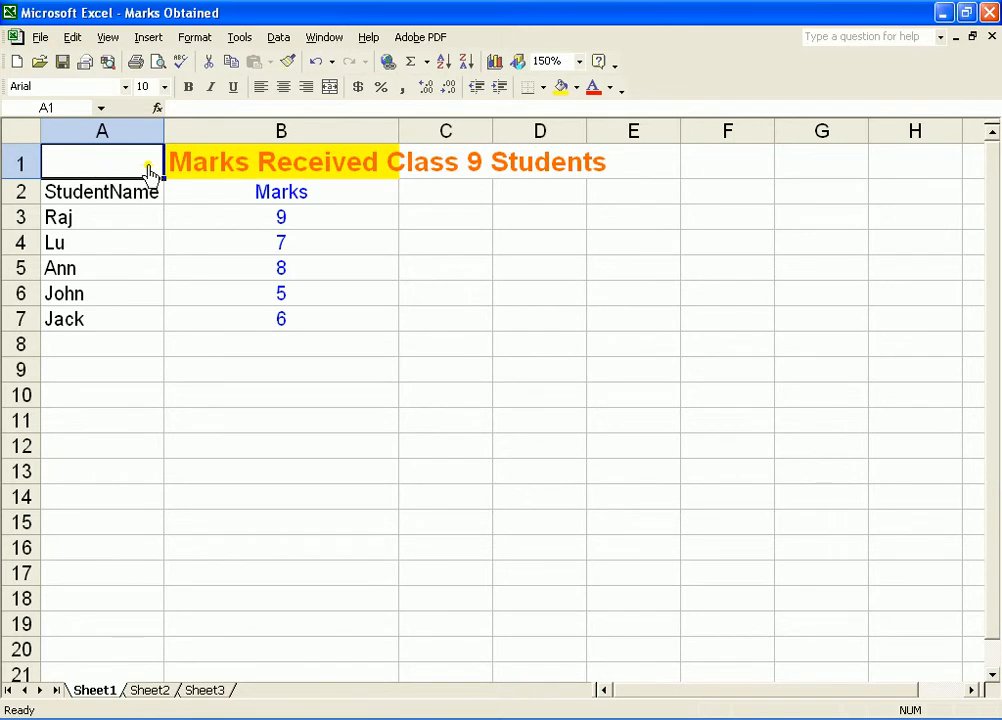
left_click_drag(160, 172, 205, 174)
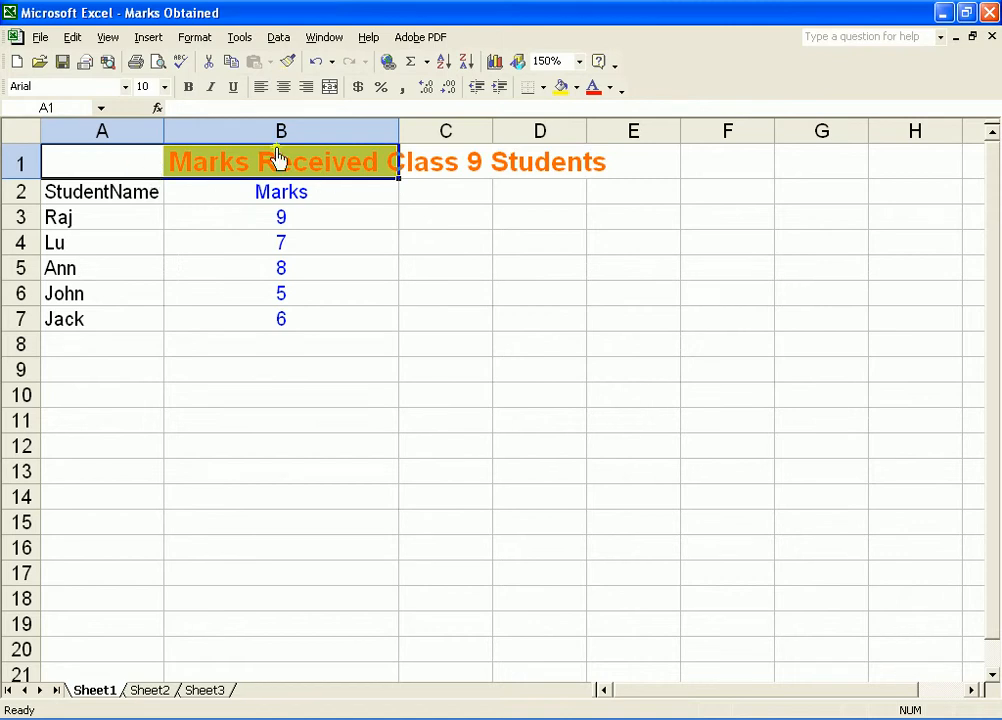
left_click(330, 88)
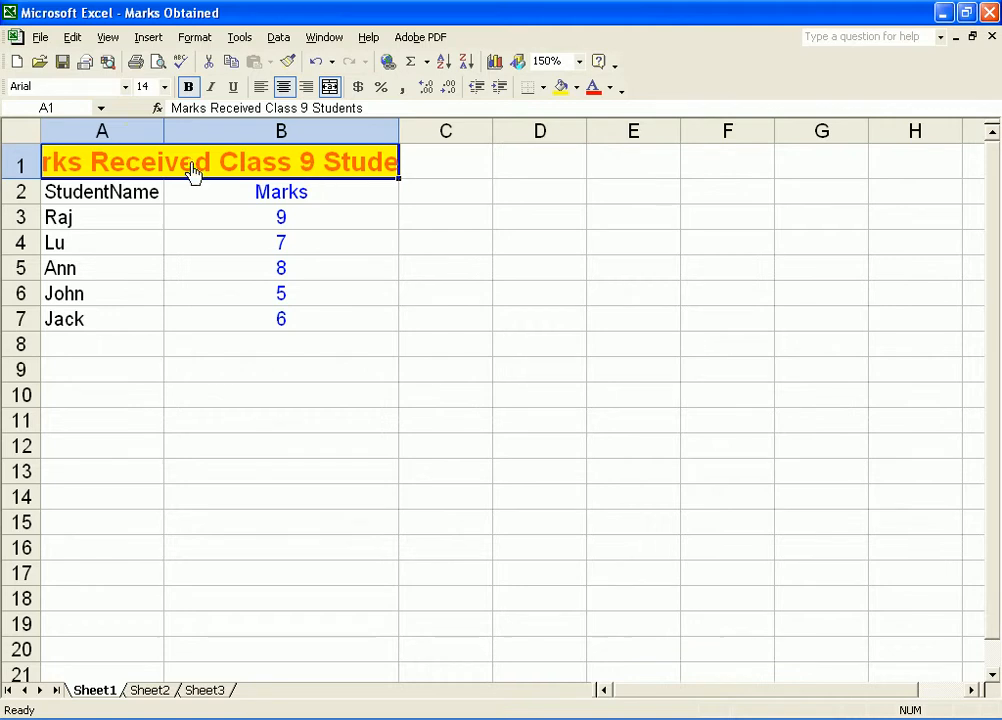
left_click(164, 87)
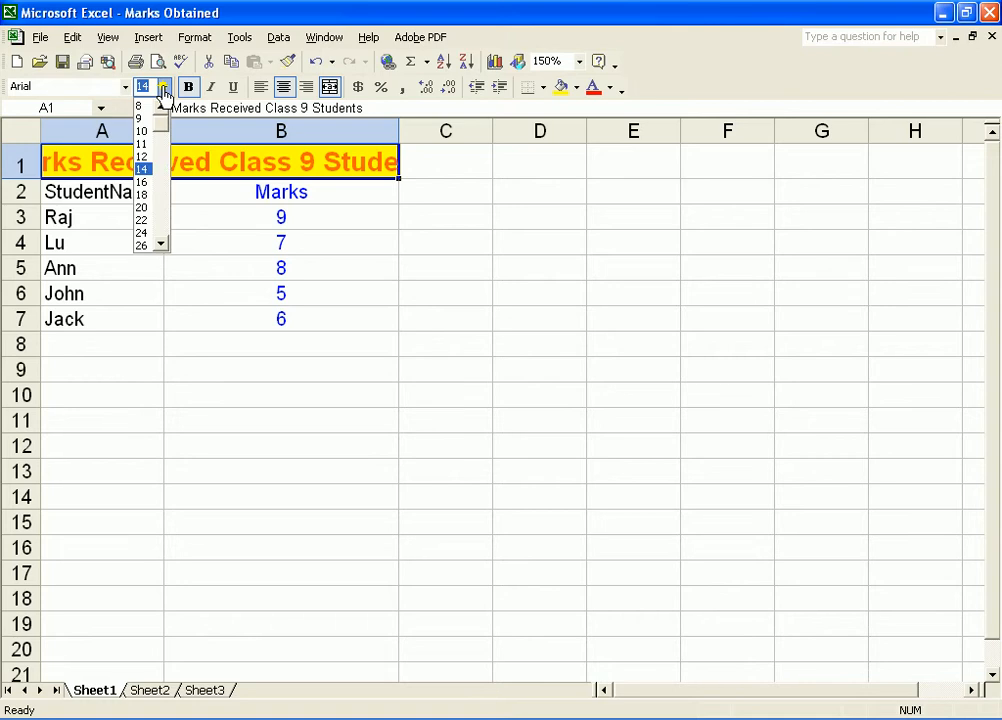
left_click(145, 157)
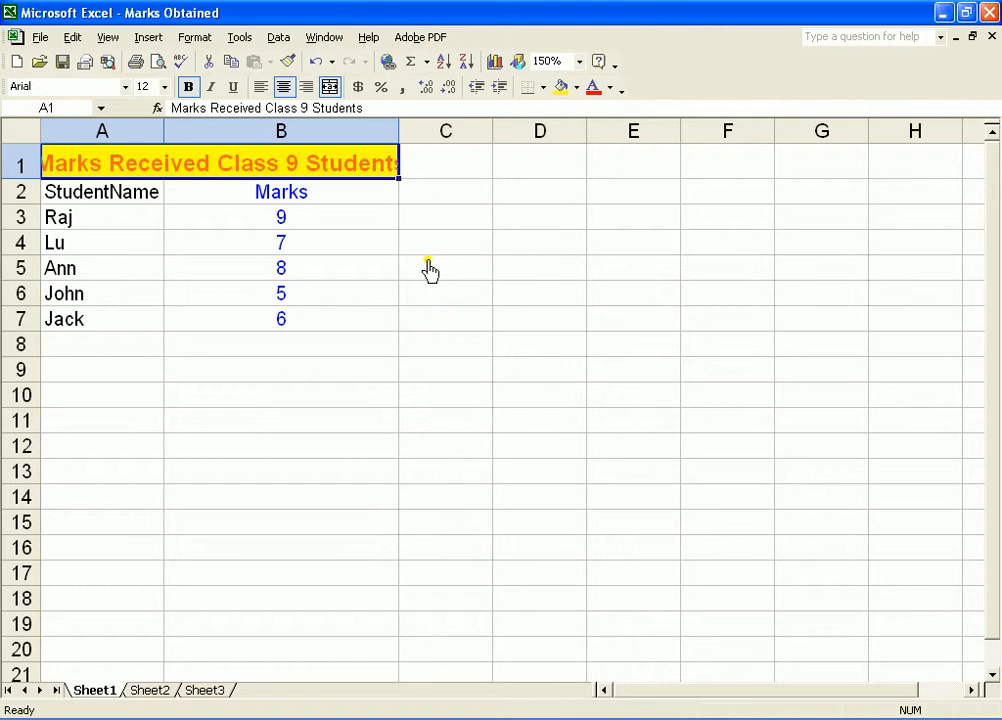
Widen columns B and A slightly so the merged title fits, and save the workbook.
left_click(369, 201)
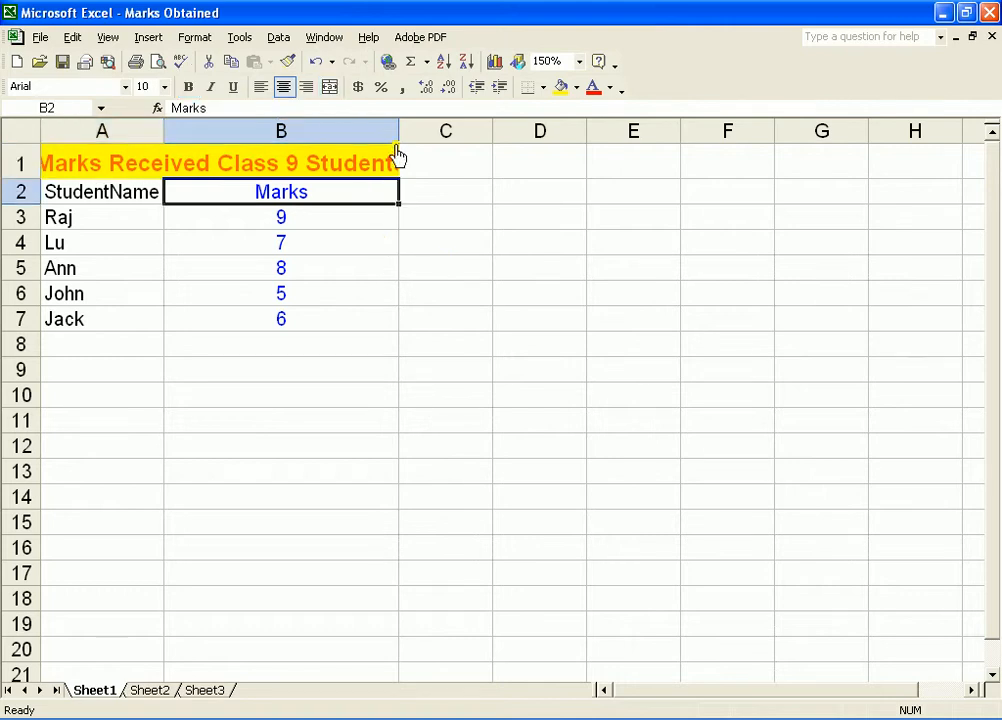
left_click_drag(397, 148, 415, 148)
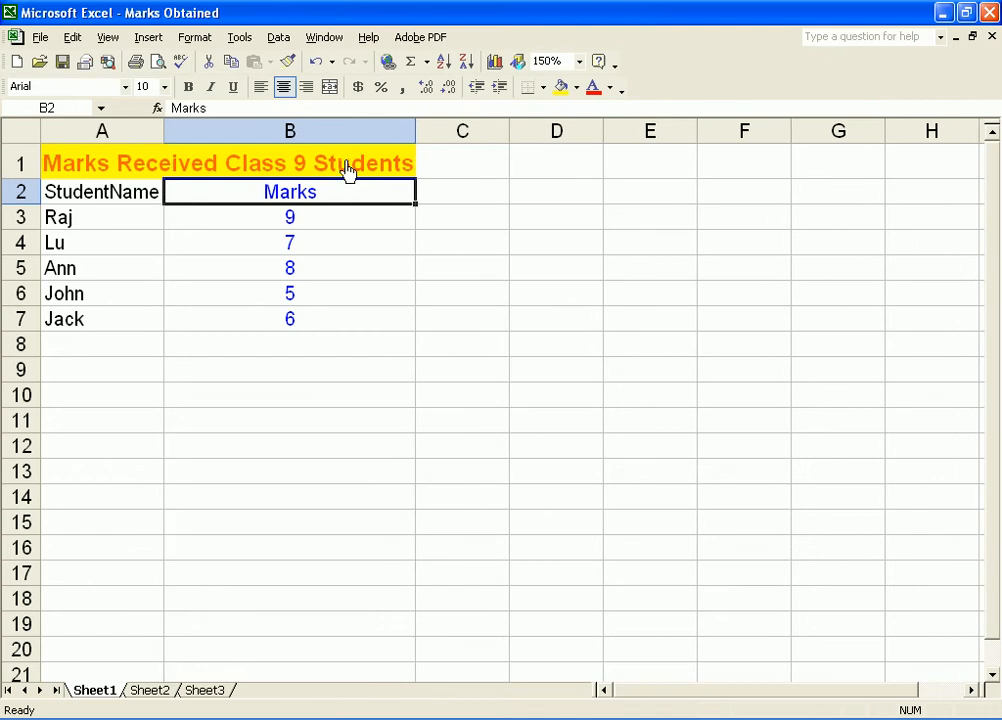
left_click_drag(167, 140, 172, 139)
left_click(484, 472)
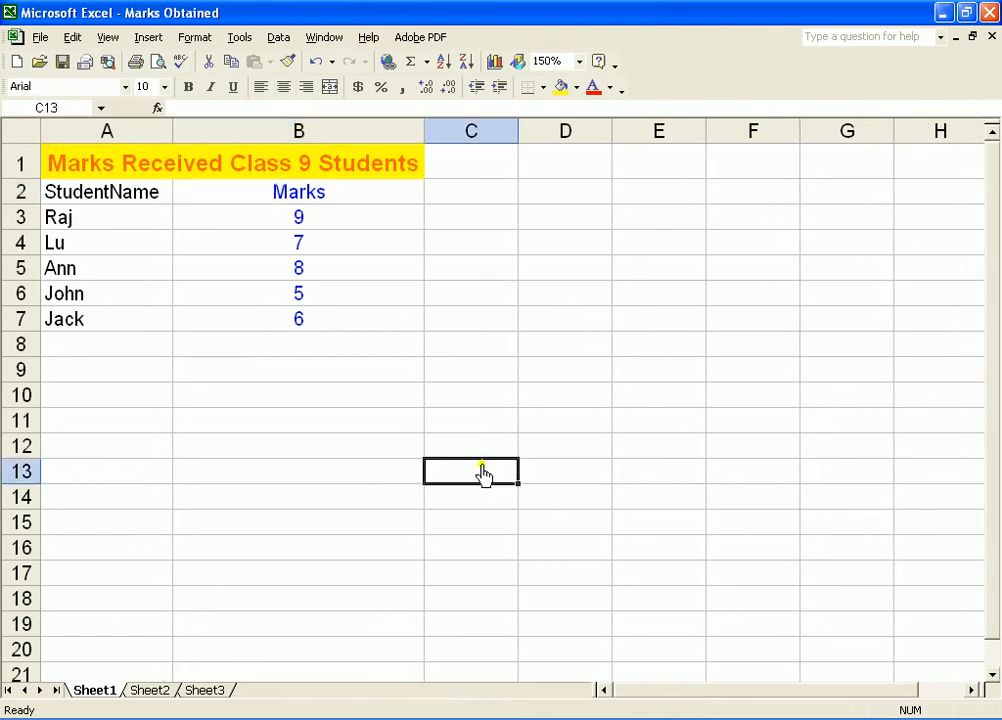
left_click(62, 62)
Start a chart from the marks in B2:B7 with the Chart Wizard and preview the Clustered Column sample.
left_click(292, 349)
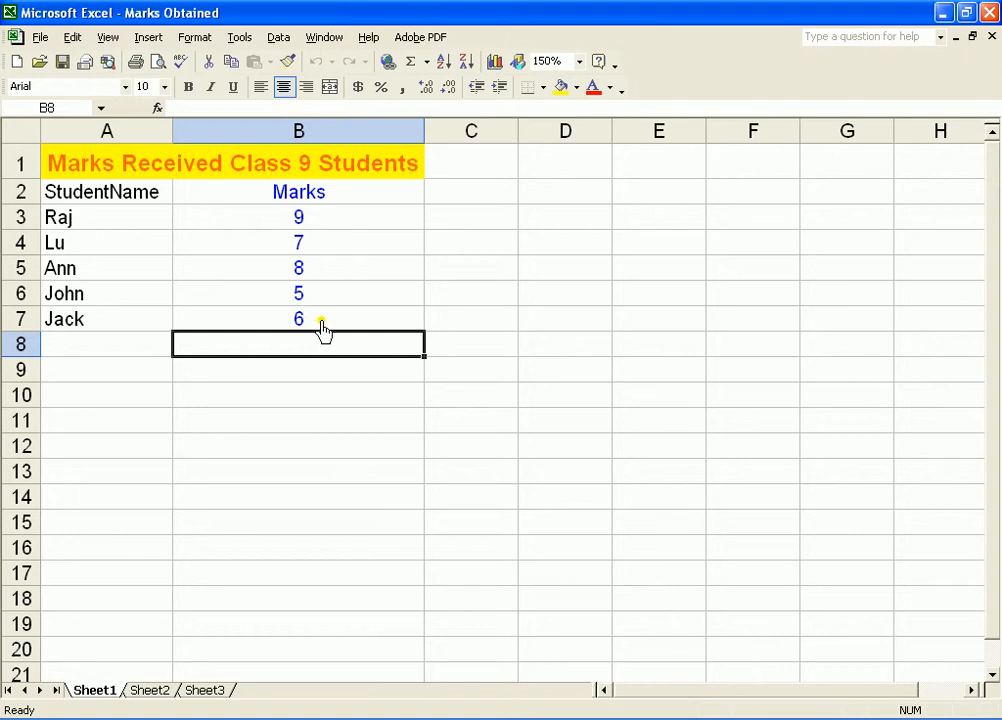
left_click_drag(322, 324, 322, 207)
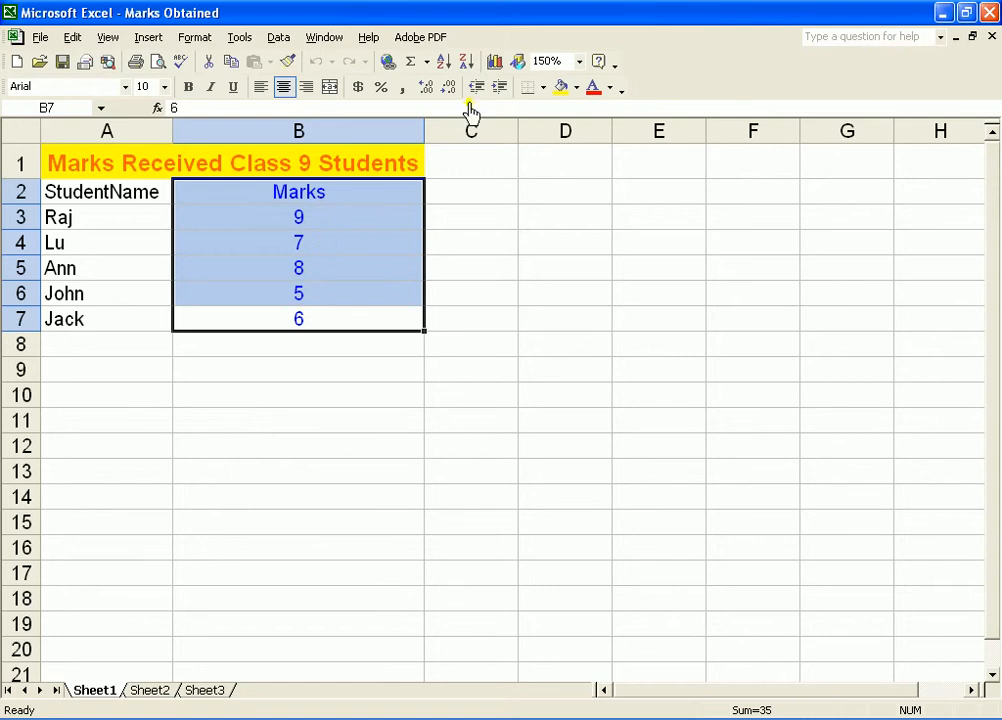
left_click(495, 62)
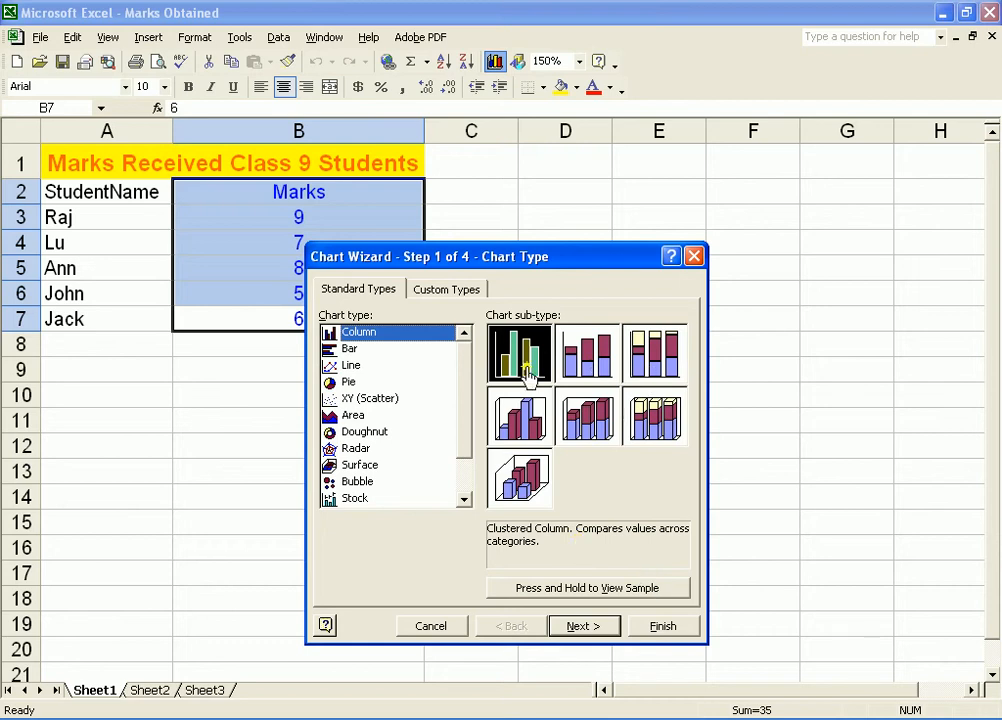
left_click(595, 590)
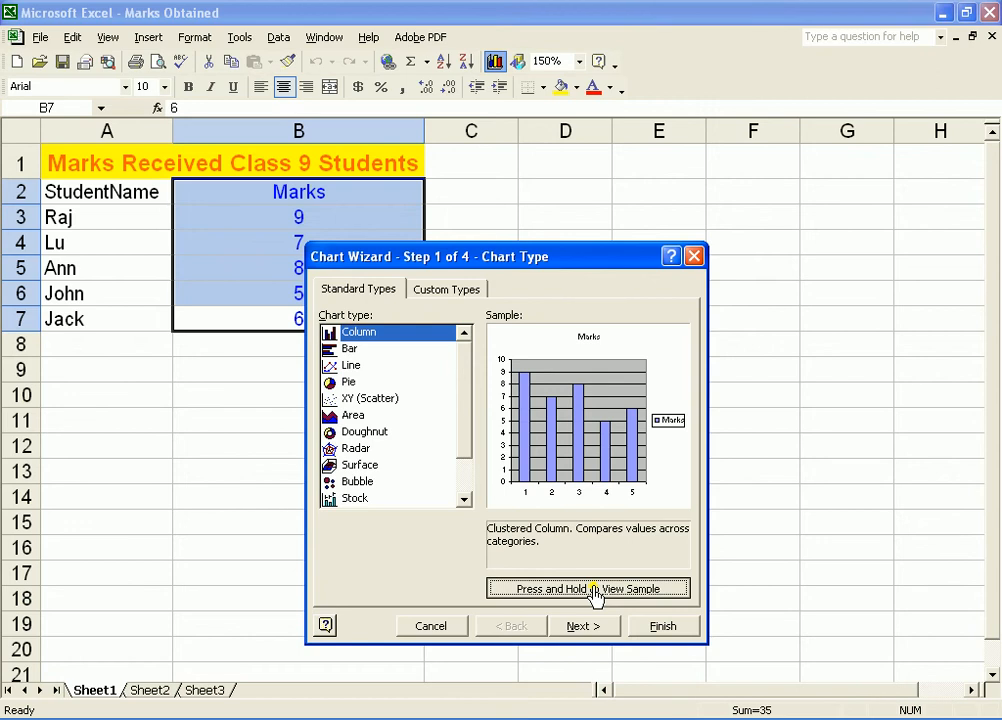
left_click_drag(595, 590, 595, 592)
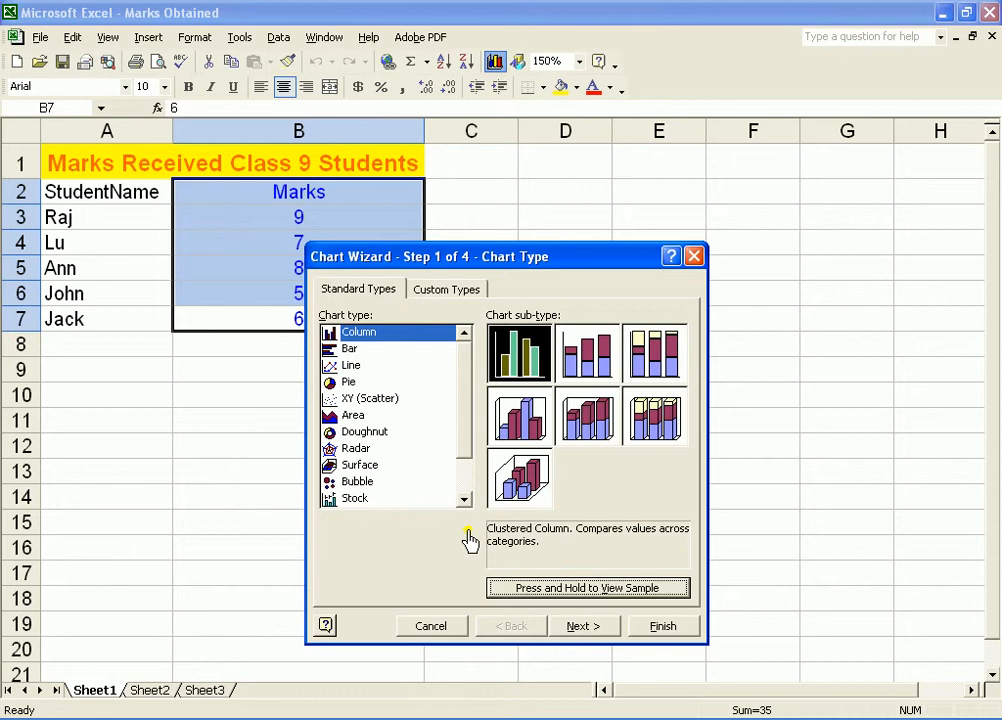
Preview the sample of a Line chart with markers and set the chart type back to Column.
left_click(351, 366)
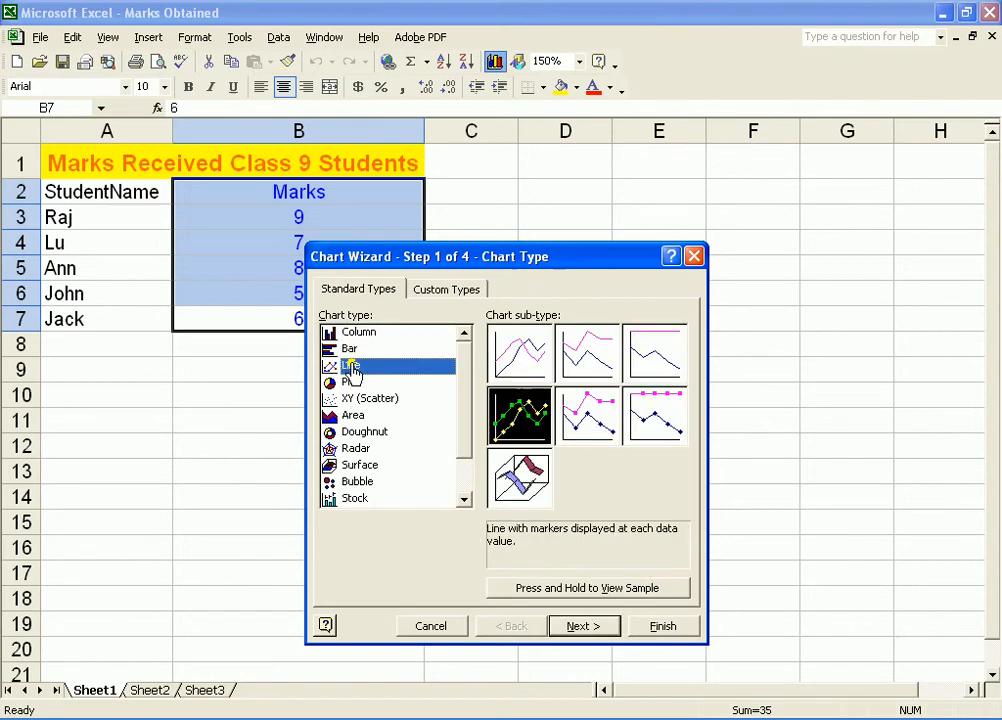
left_click(593, 594)
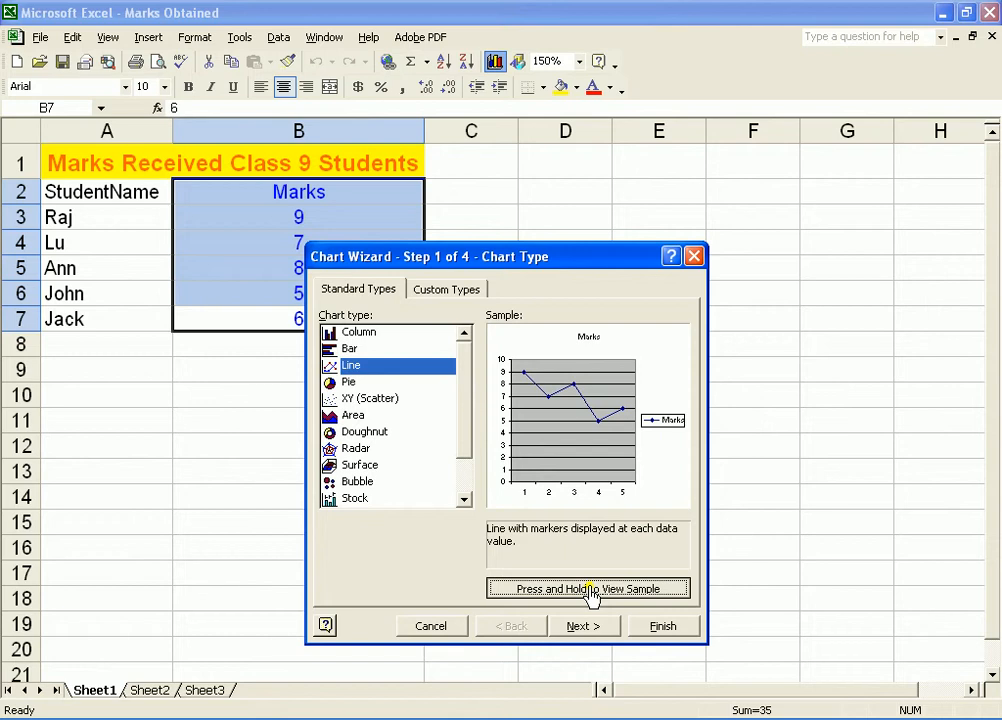
left_click_drag(593, 592, 589, 597)
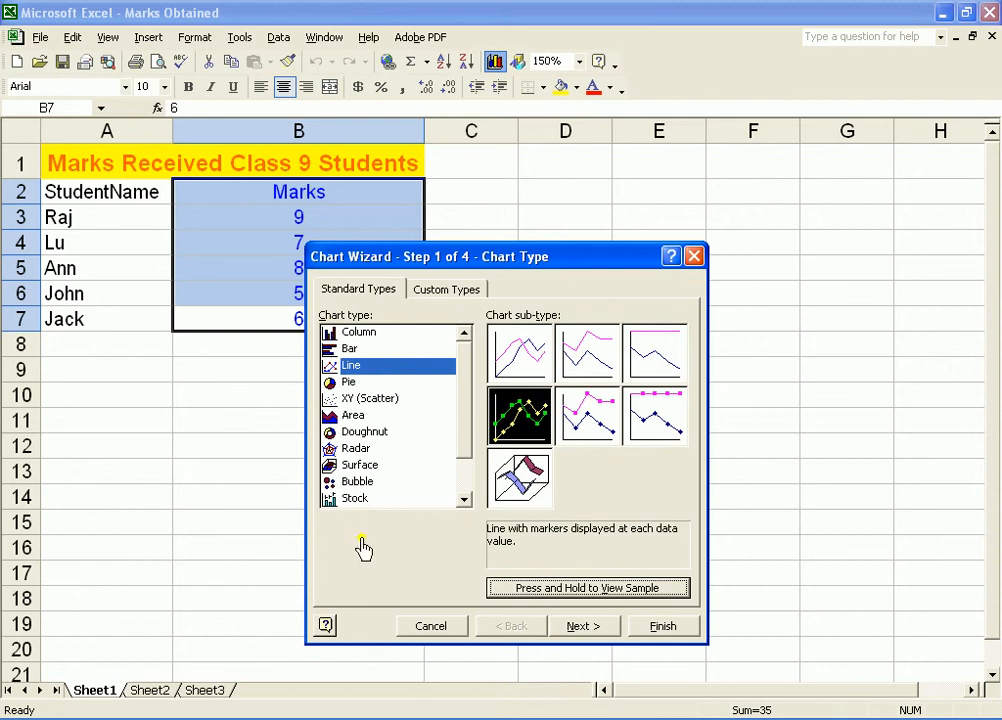
left_click(360, 333)
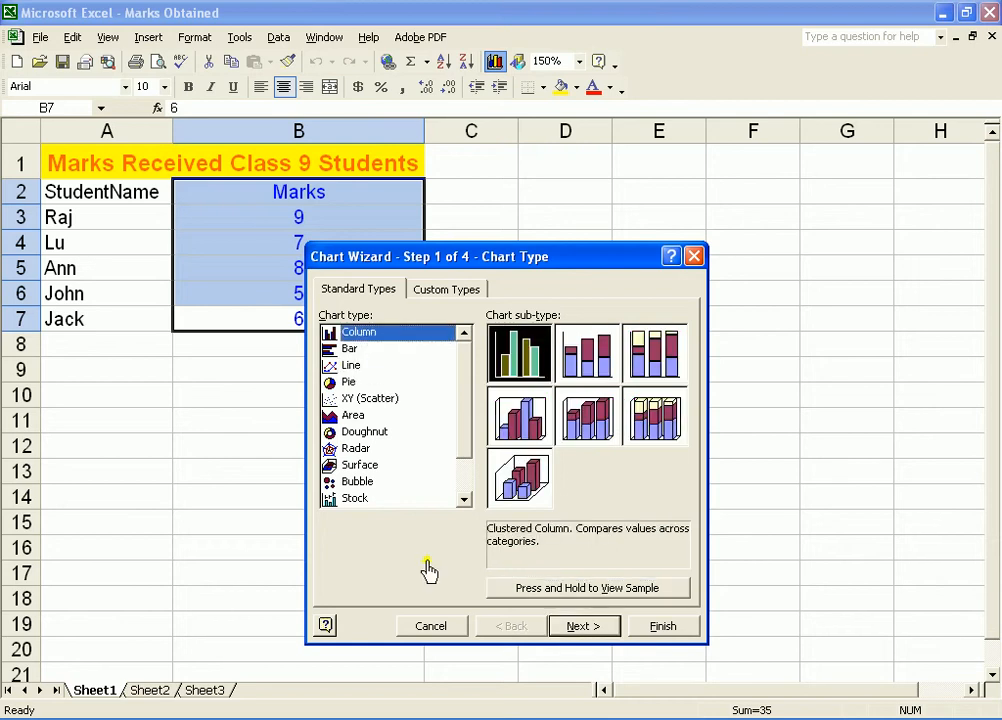
Review the source data and chart options, and place the clustered column chart of B2:B7 as an object in Sheet1.
left_click(584, 627)
left_click(580, 627)
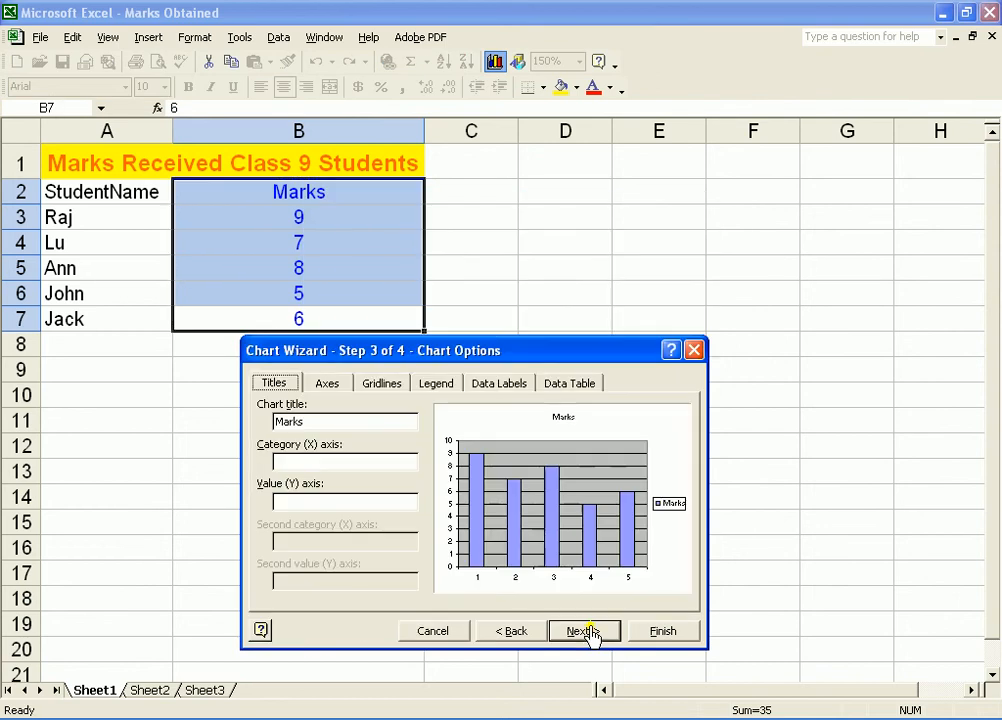
left_click(528, 634)
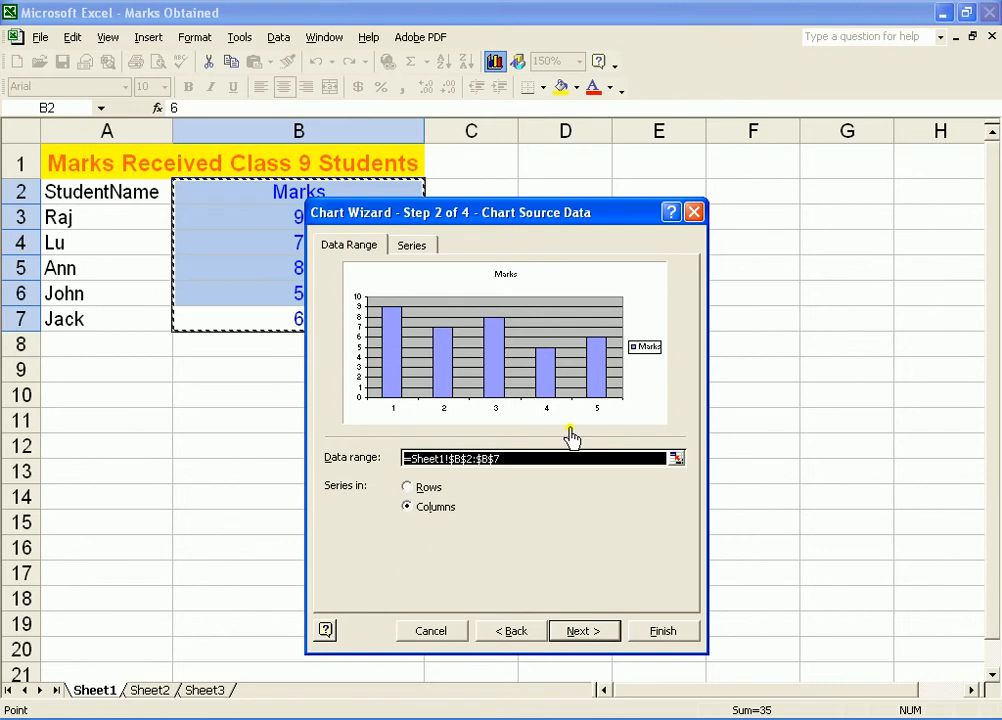
left_click(584, 636)
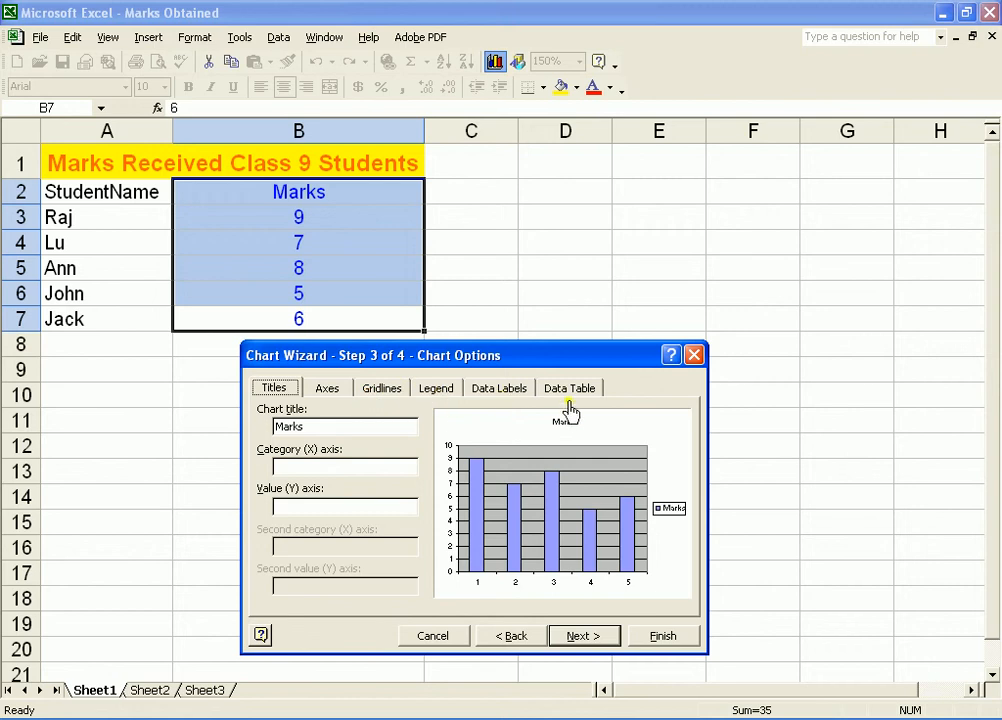
left_click(585, 636)
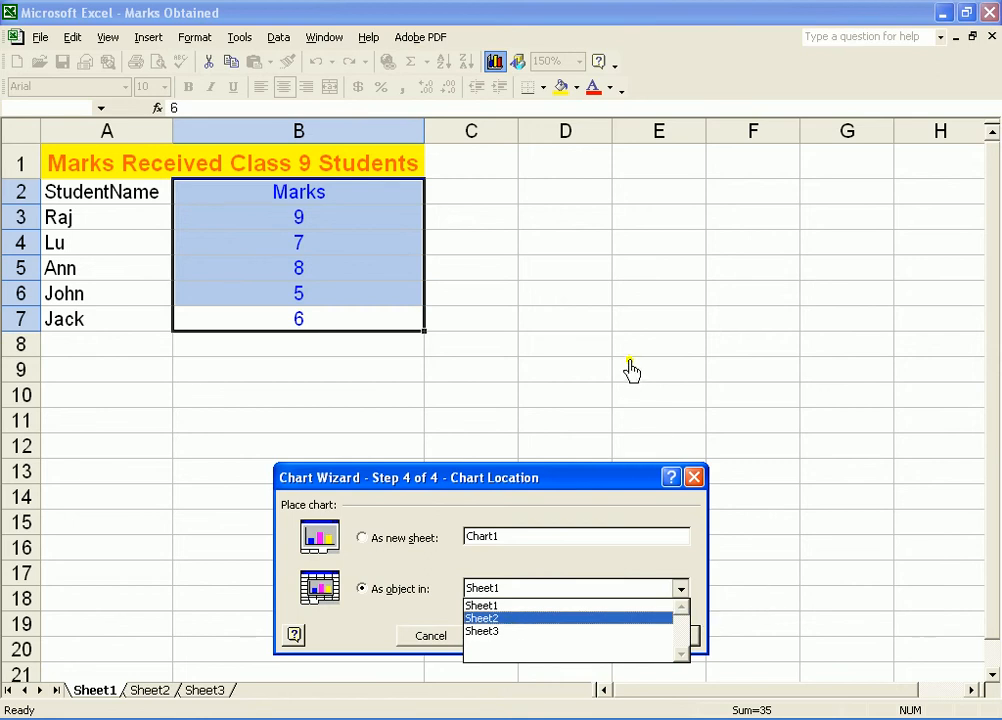
left_click(481, 607)
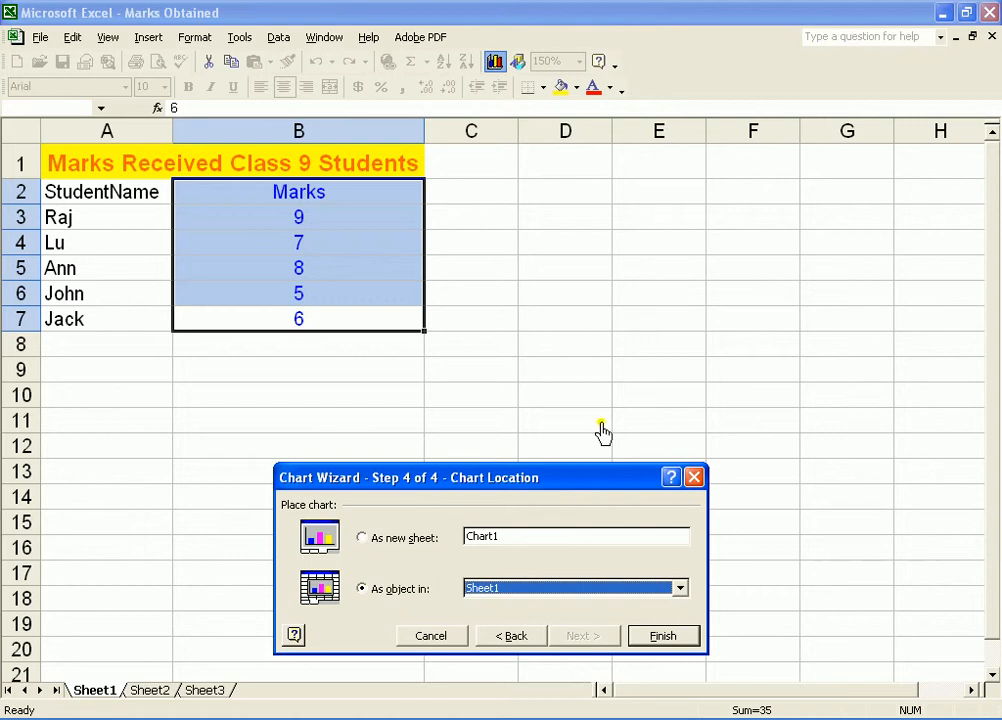
left_click(665, 638)
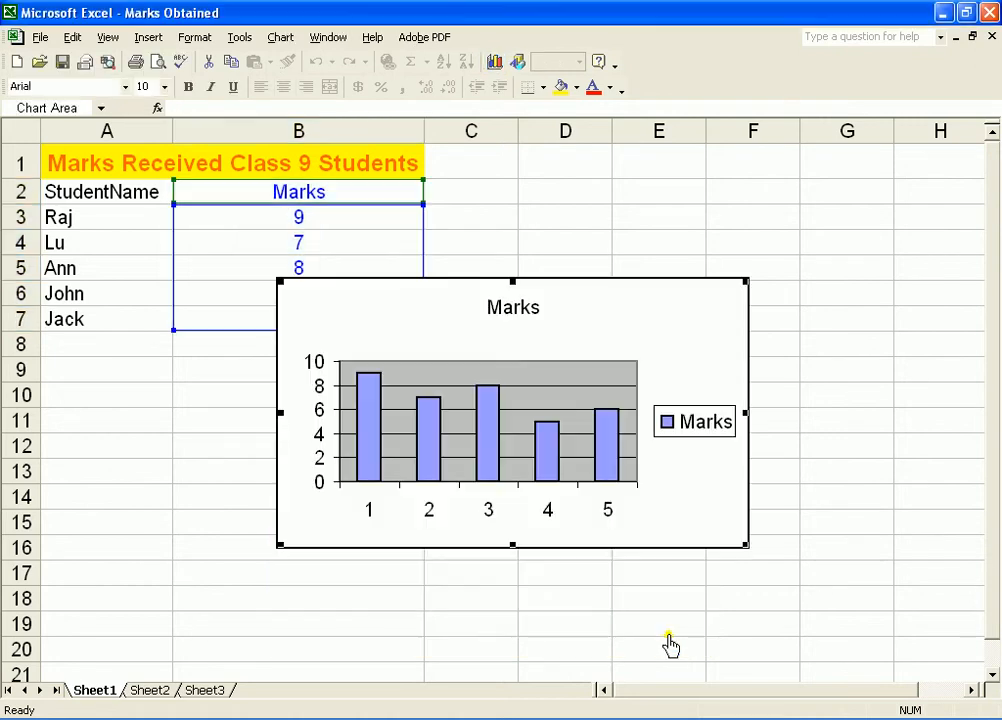
Enlarge the Marks chart and reposition it to span about columns C to G and rows 6 to 19.
left_click_drag(710, 535, 790, 597)
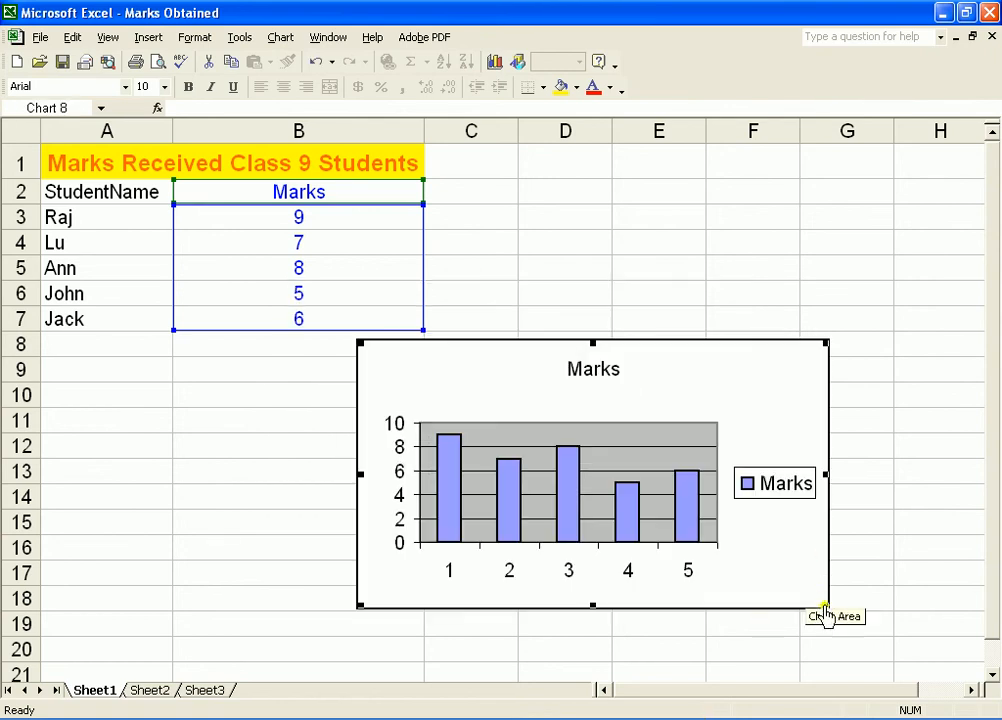
left_click_drag(826, 610, 850, 688)
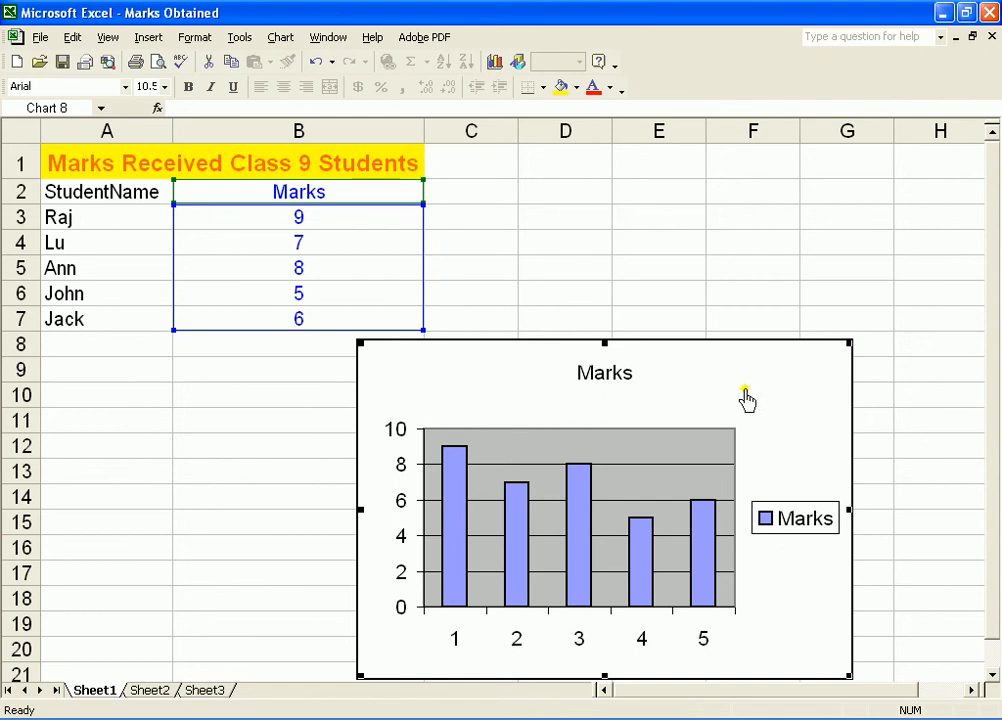
left_click_drag(749, 403, 805, 355)
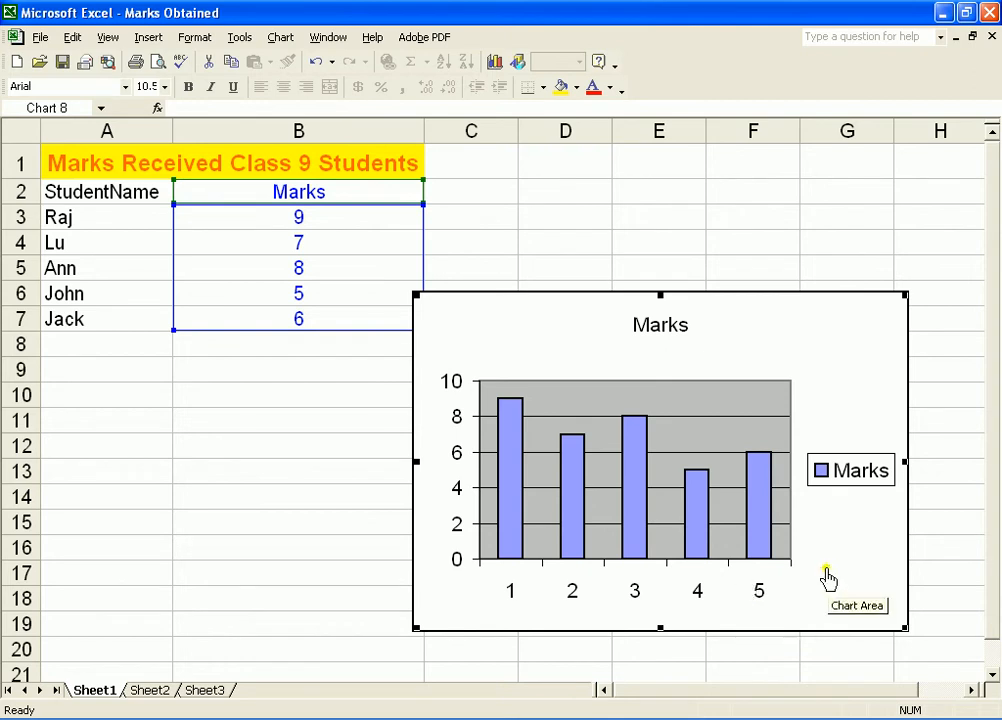
Delete the Marks chart from Sheet1 and deselect the data range.
key("Delete")
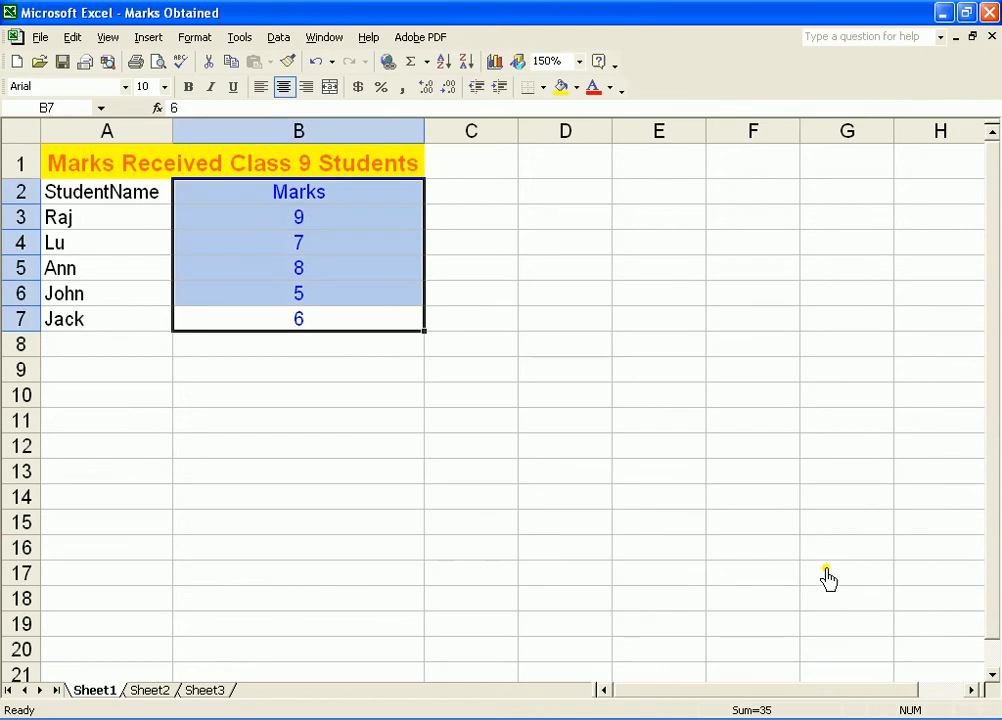
left_click(528, 500)
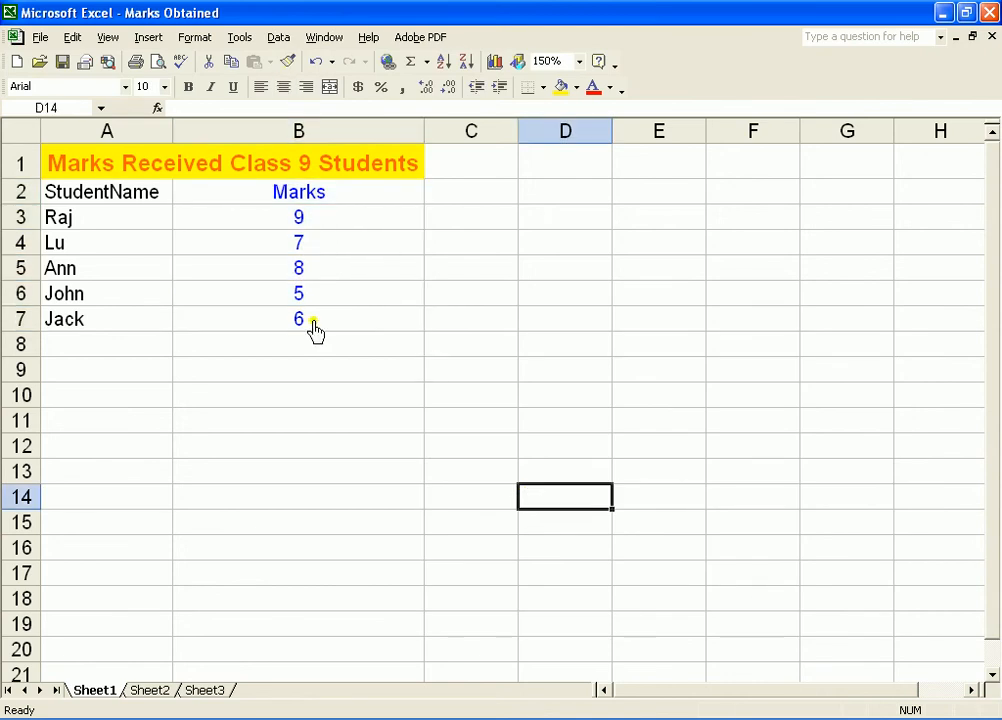
Start a new chart from the student names and marks in A3:B7 with the Chart Wizard and preview the Clustered Column sample.
left_click_drag(314, 331, 89, 226)
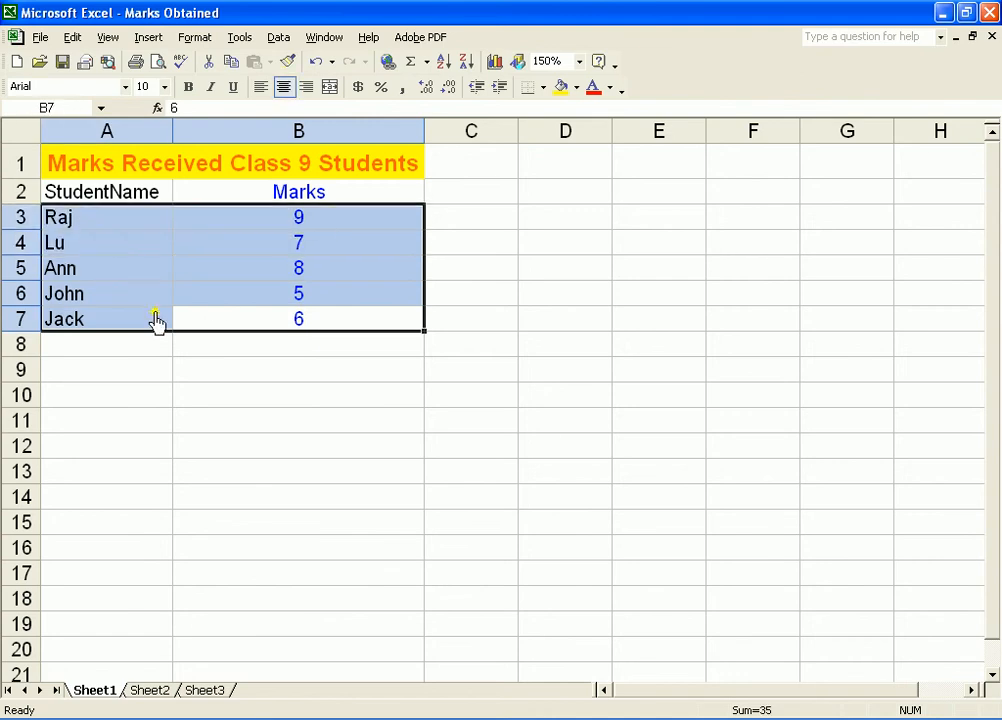
left_click(311, 330)
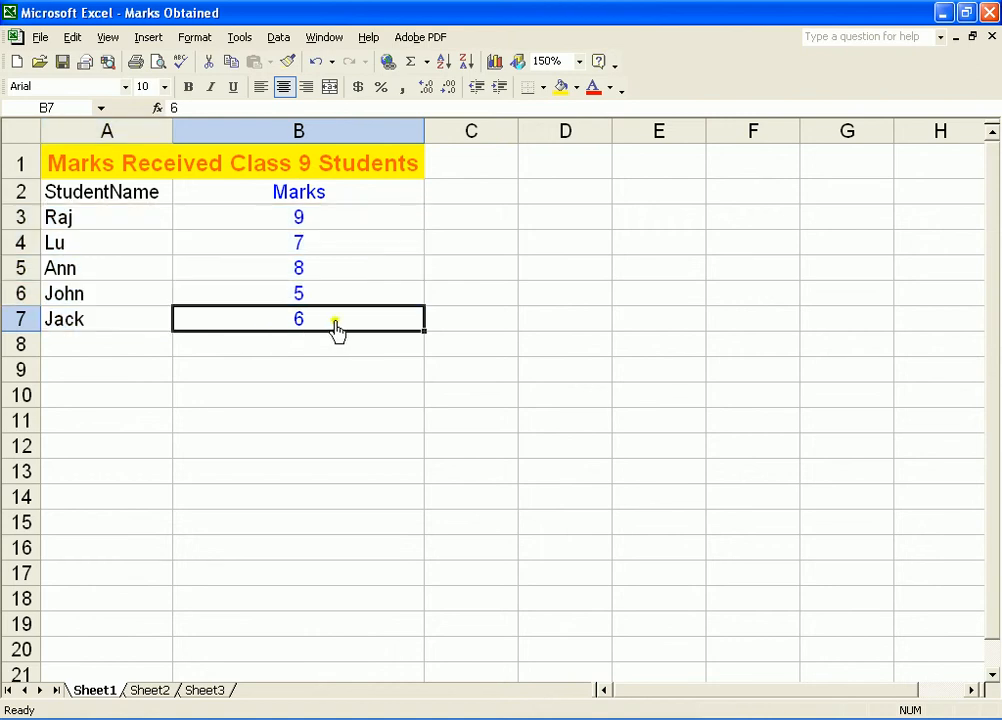
left_click_drag(336, 332, 101, 232)
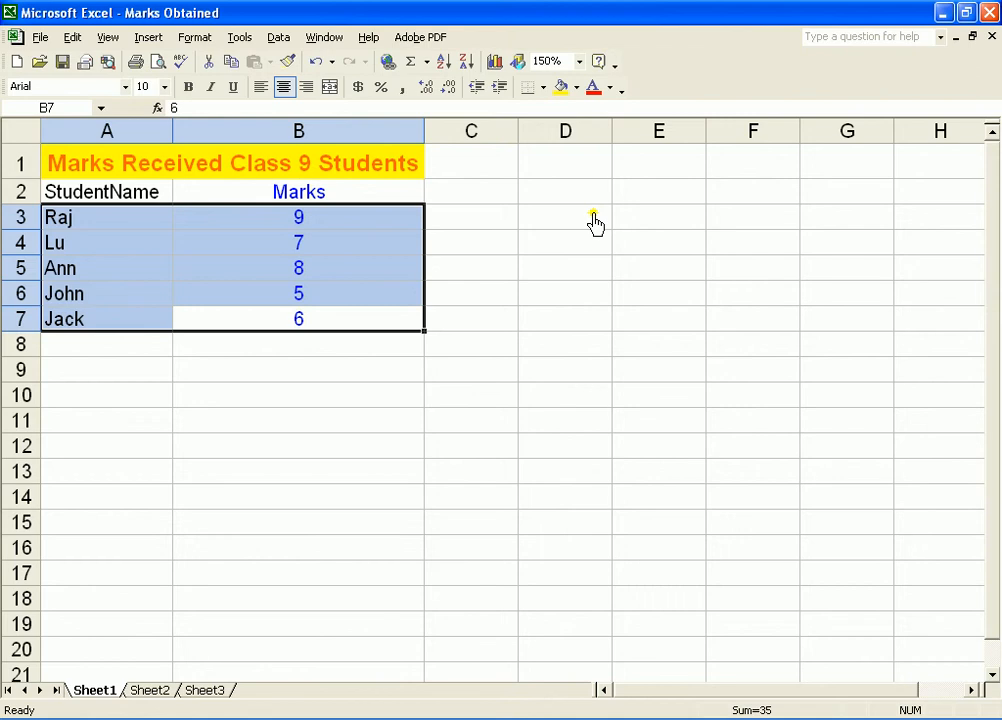
left_click(495, 62)
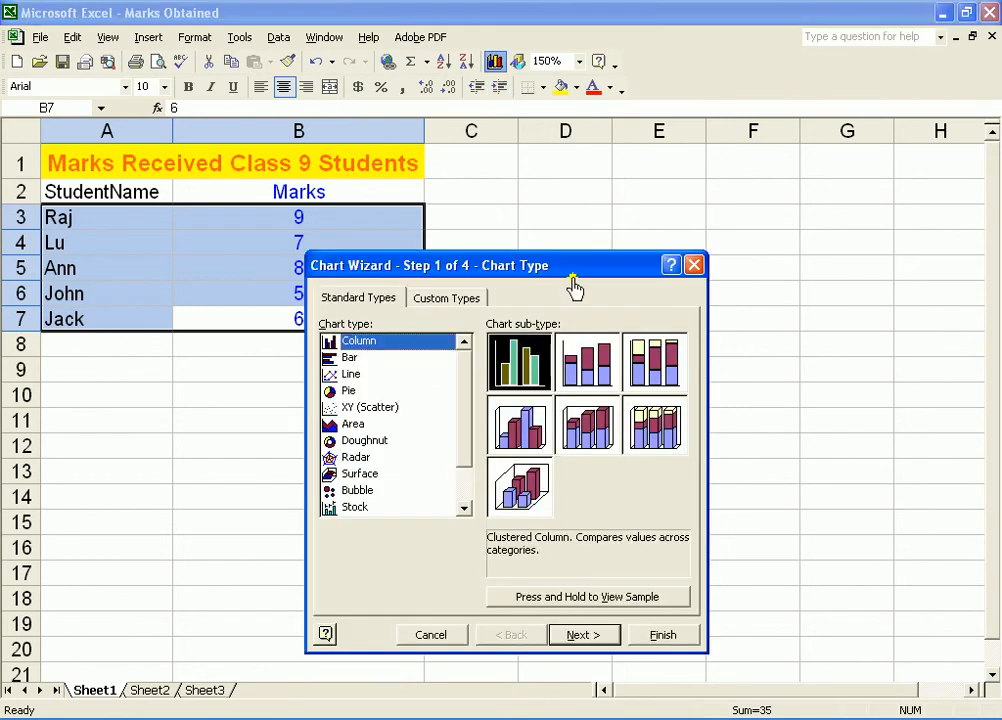
left_click_drag(573, 274, 697, 209)
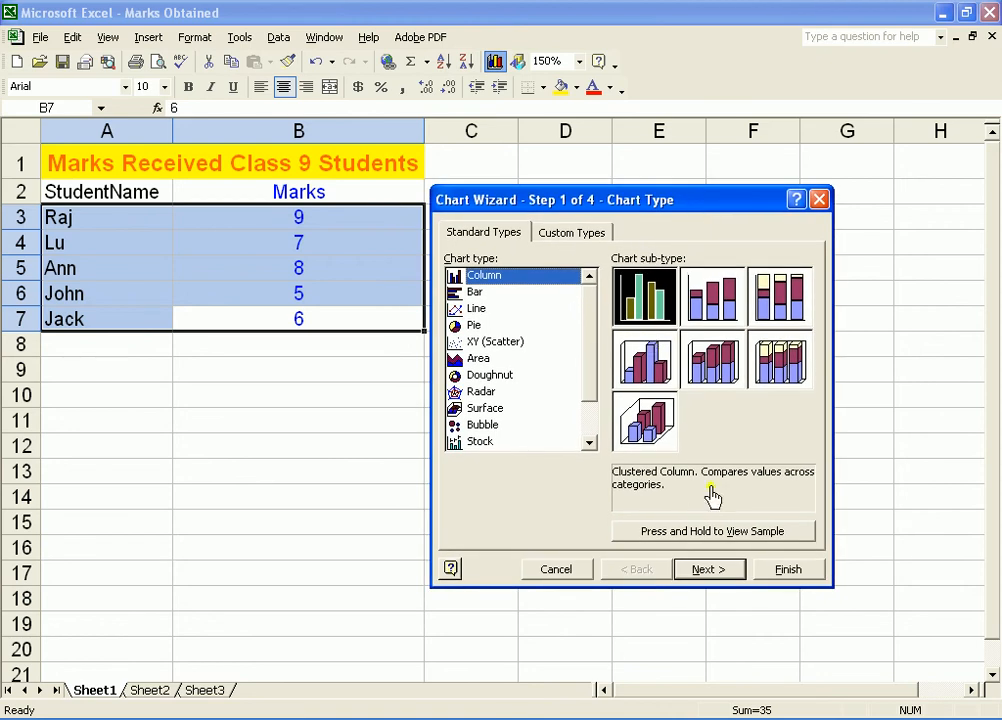
left_click_drag(723, 540, 723, 541)
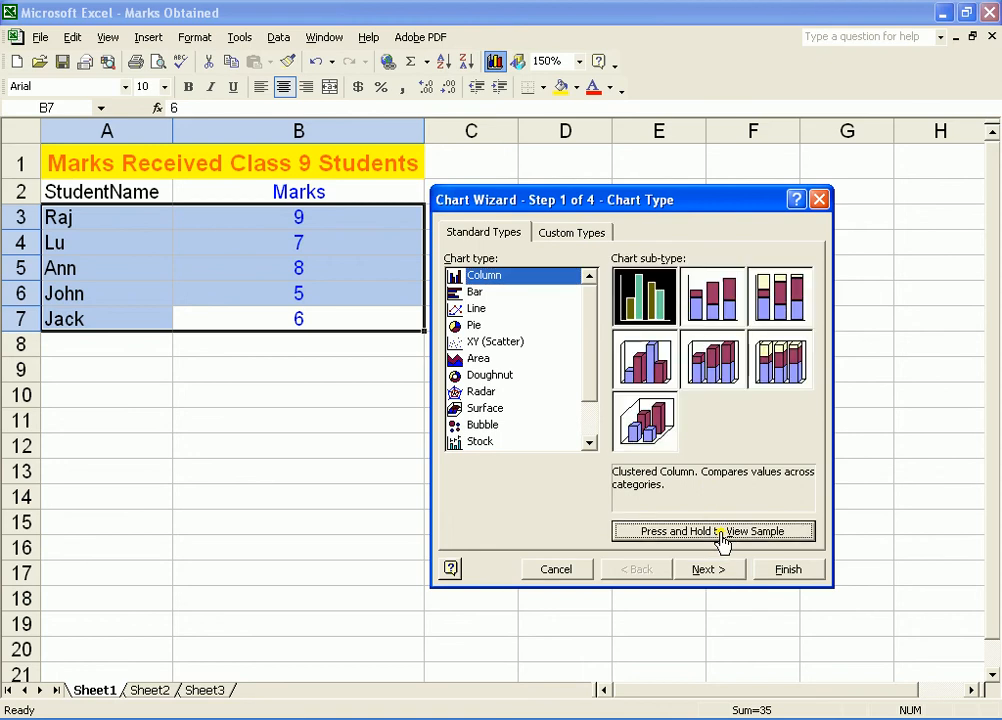
Preview the names and marks as a Line chart with markers and return to the Clustered Column type.
left_click(474, 310)
left_click_drag(717, 540, 717, 541)
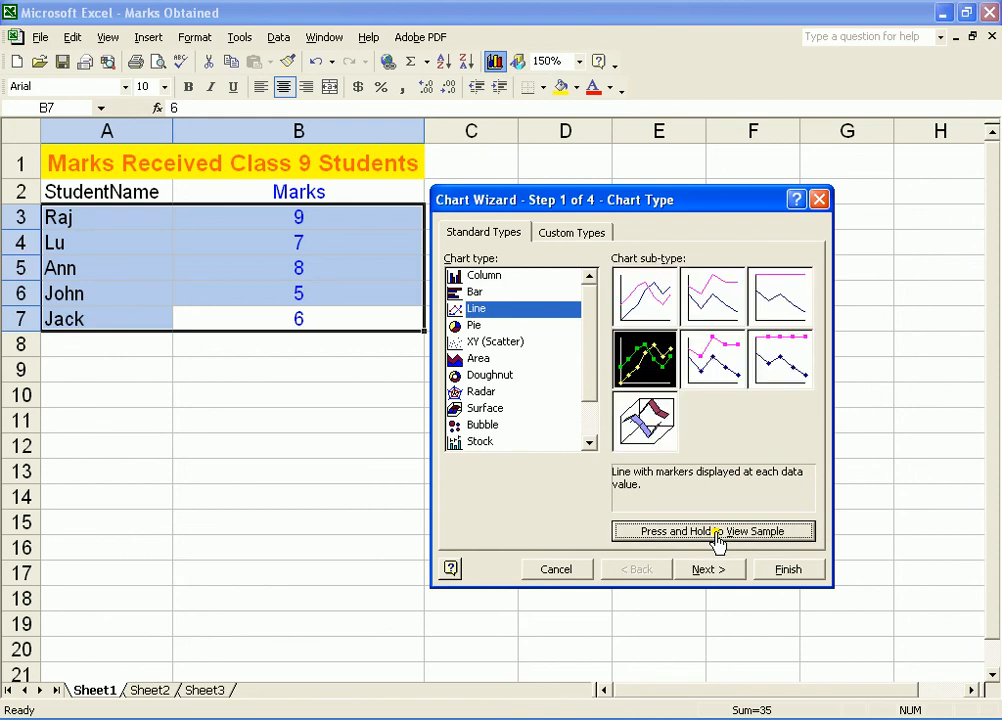
left_click(490, 277)
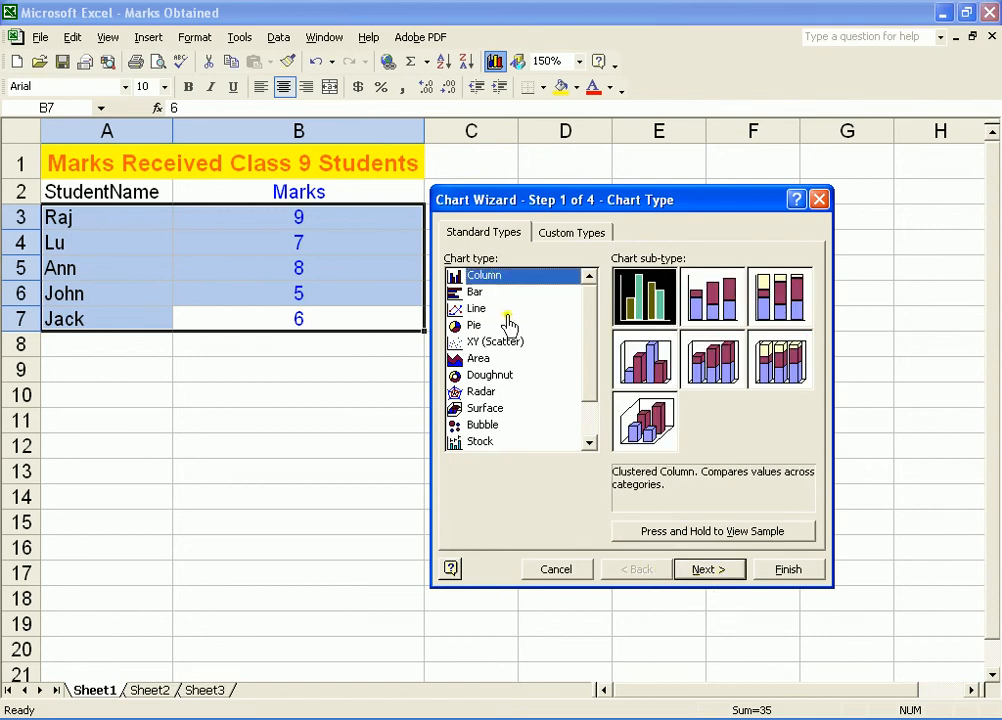
Compare the source data with series in rows, keep the series in columns, and continue to the chart options.
left_click(709, 576)
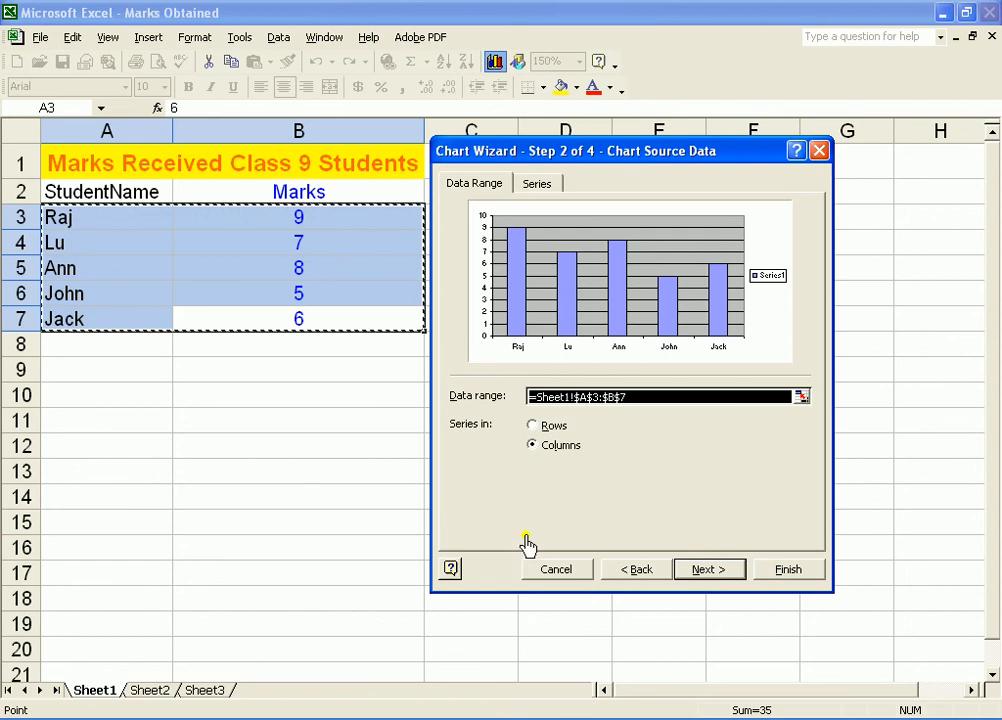
left_click(530, 427)
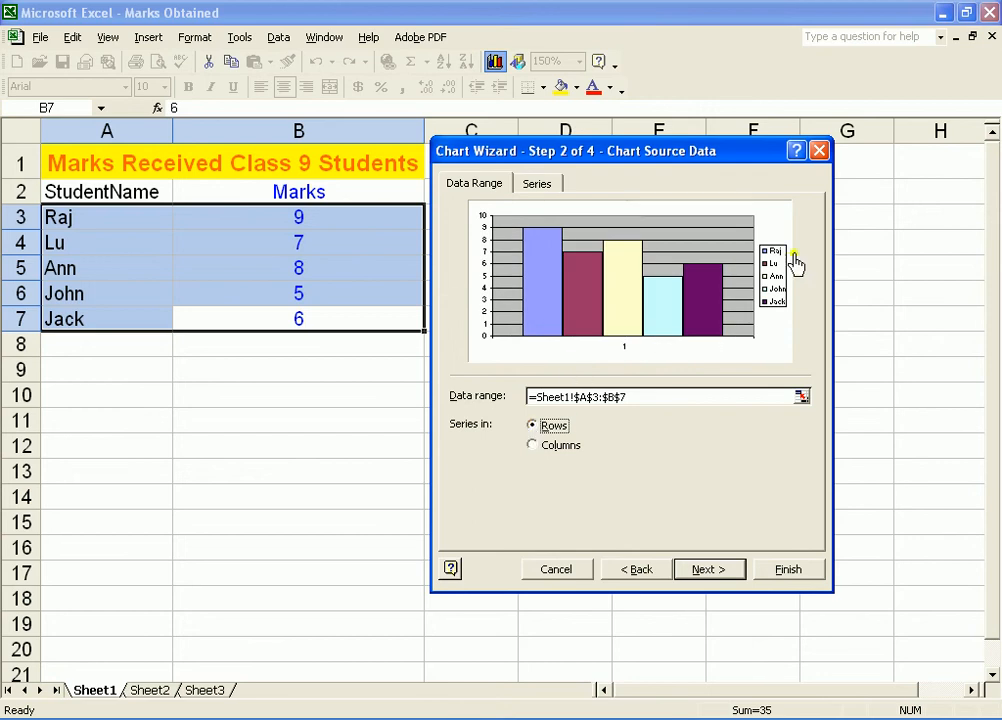
left_click(532, 446)
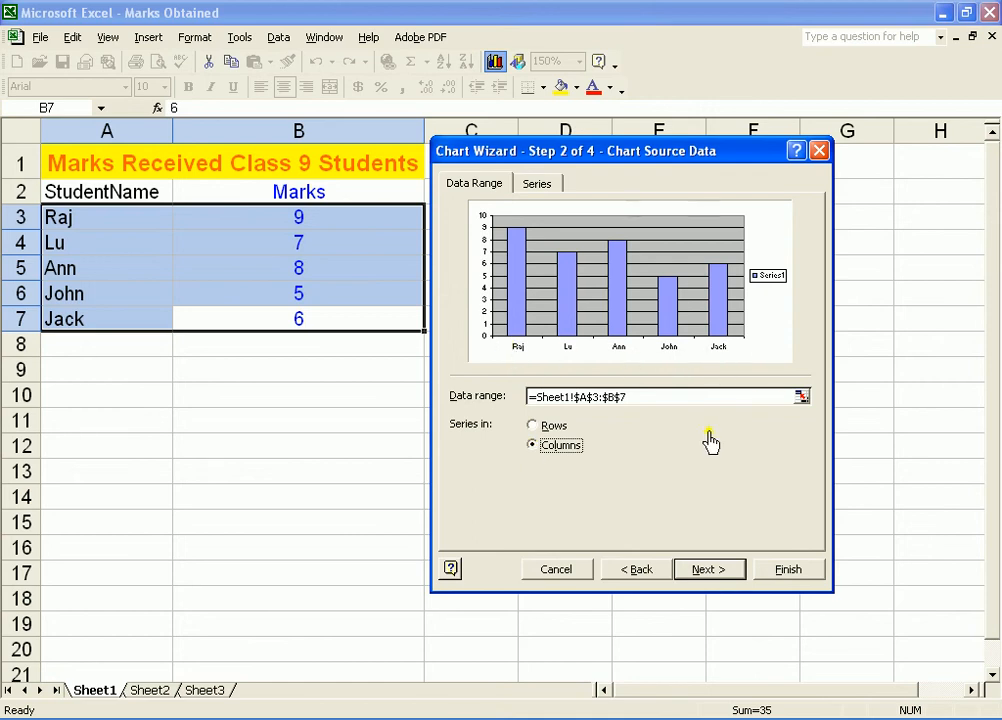
left_click(710, 572)
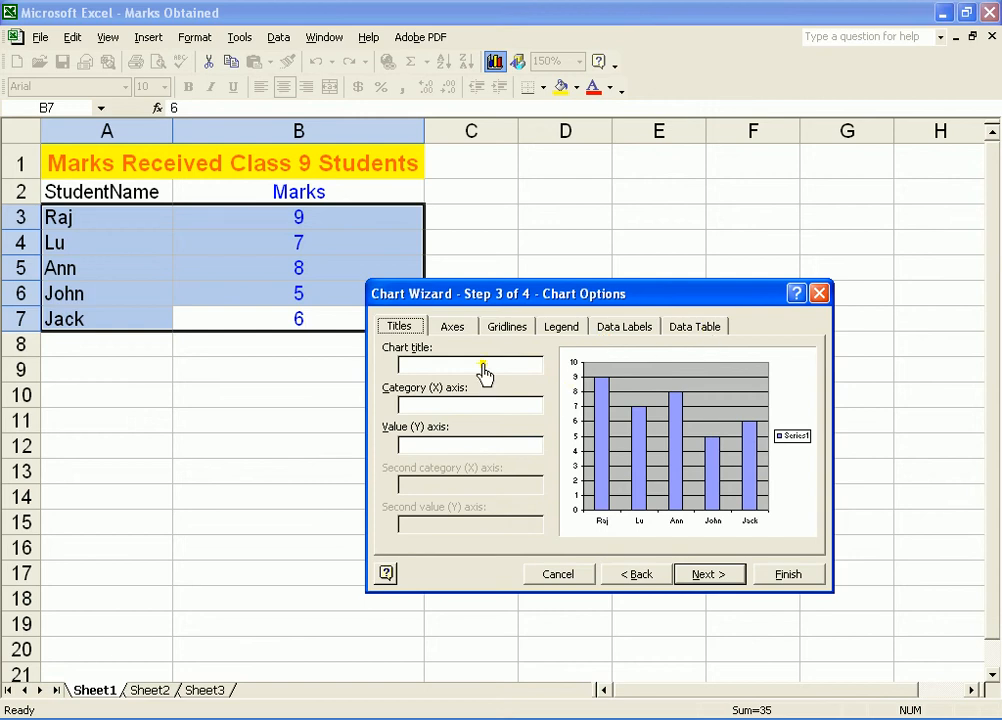
Title the chart "Marks Received By Class 9 Students", the category (X) axis "Students" and the value (Y) axis "Marks".
left_click(437, 368)
type("Marks Received")
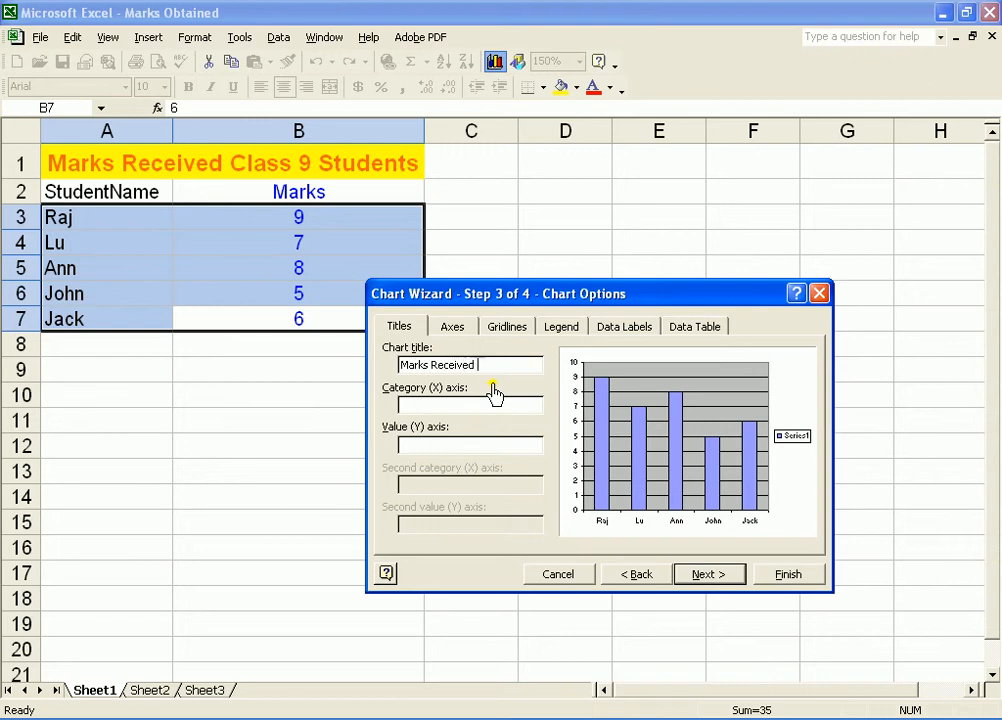
type(" By Class 9 Students")
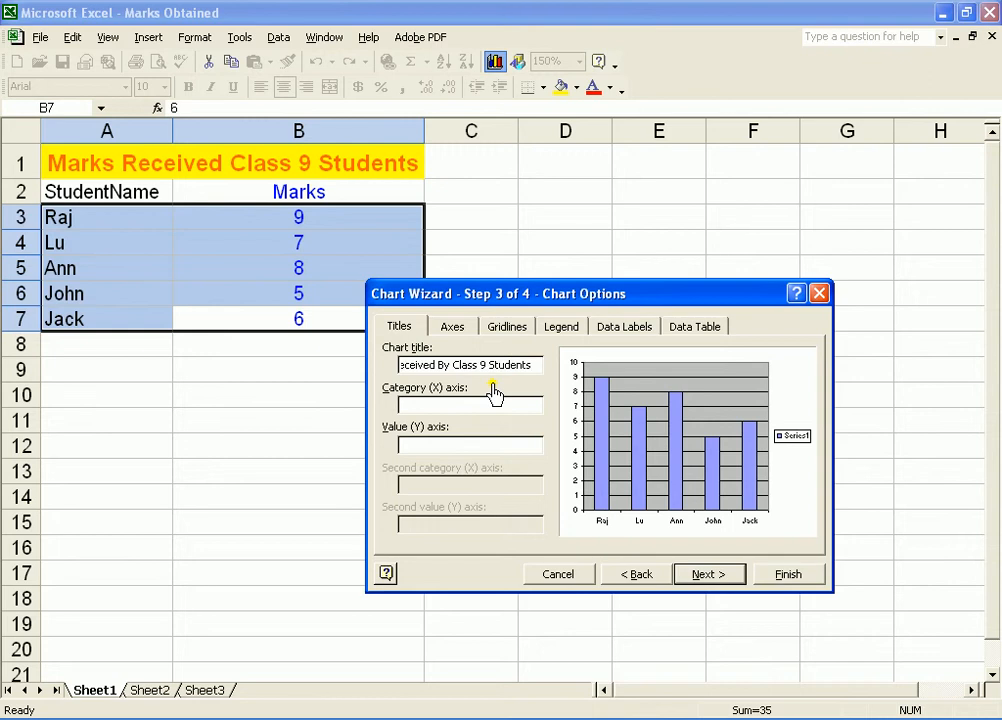
left_click(466, 409)
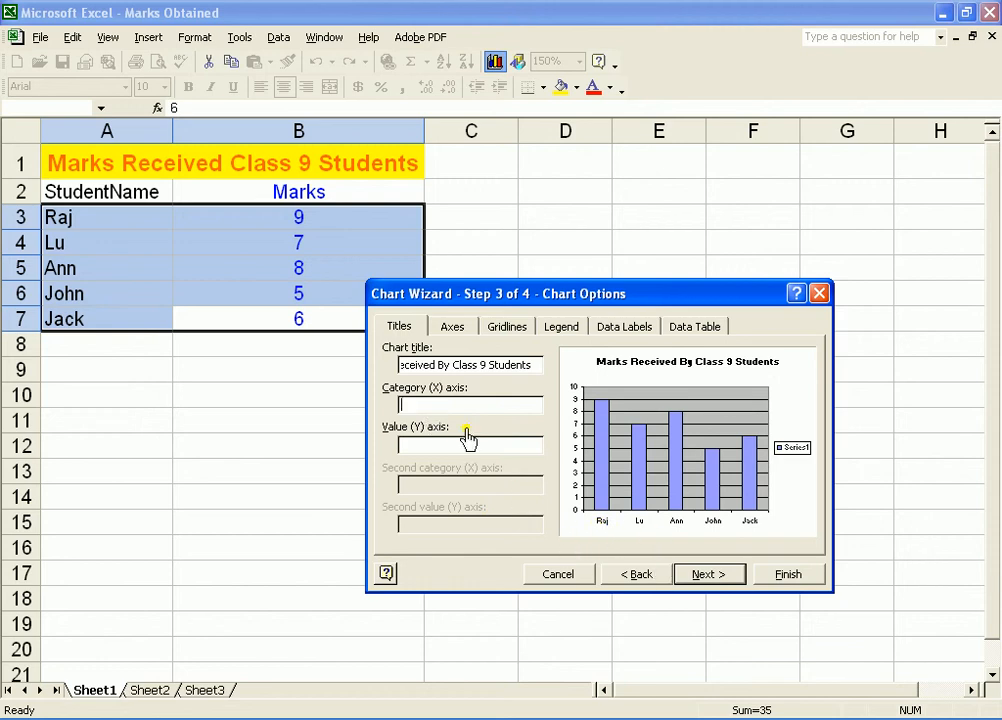
type("Students")
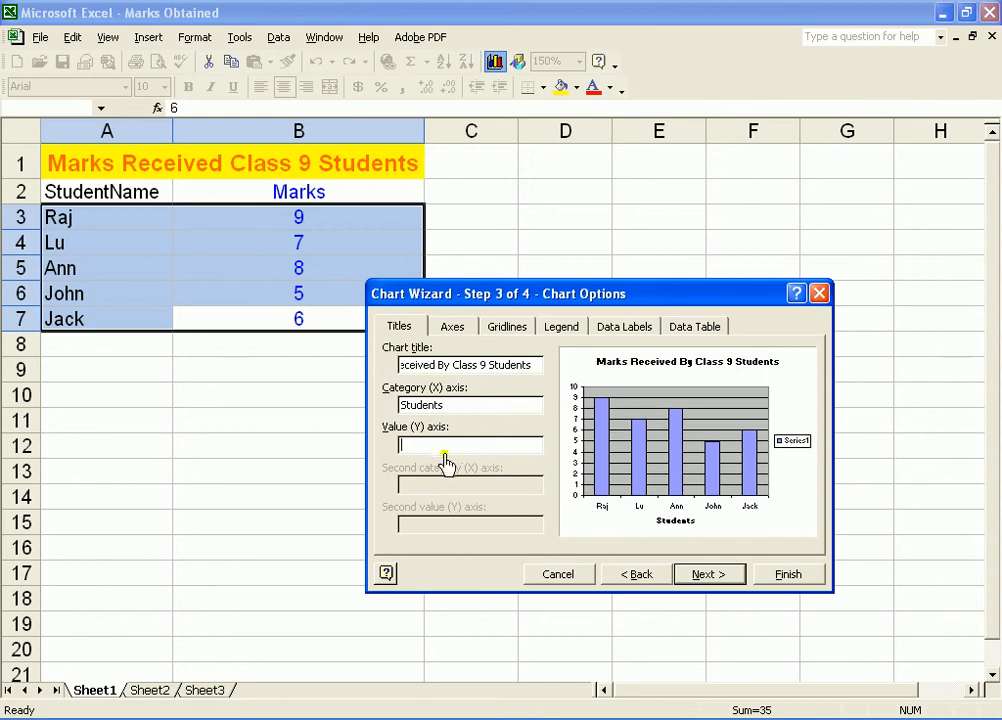
left_click(446, 452)
type("Marks")
left_click(703, 575)
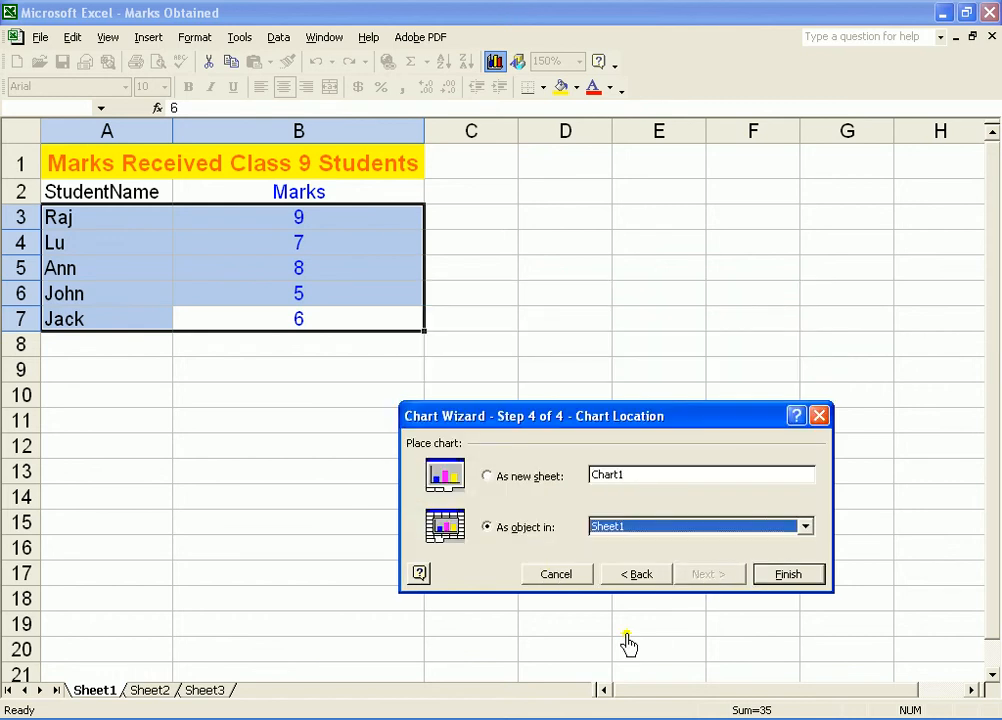
left_click(641, 578)
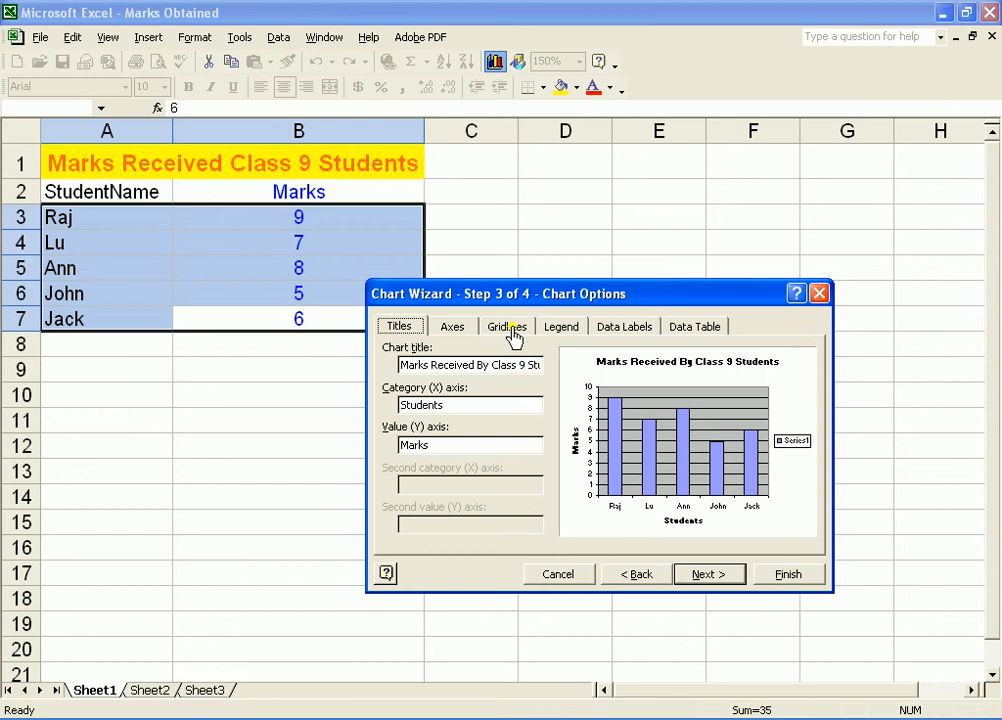
Check the axes options, preview major and minor gridlines on both axes, and return to only major gridlines on the value (Y) axis.
left_click(453, 328)
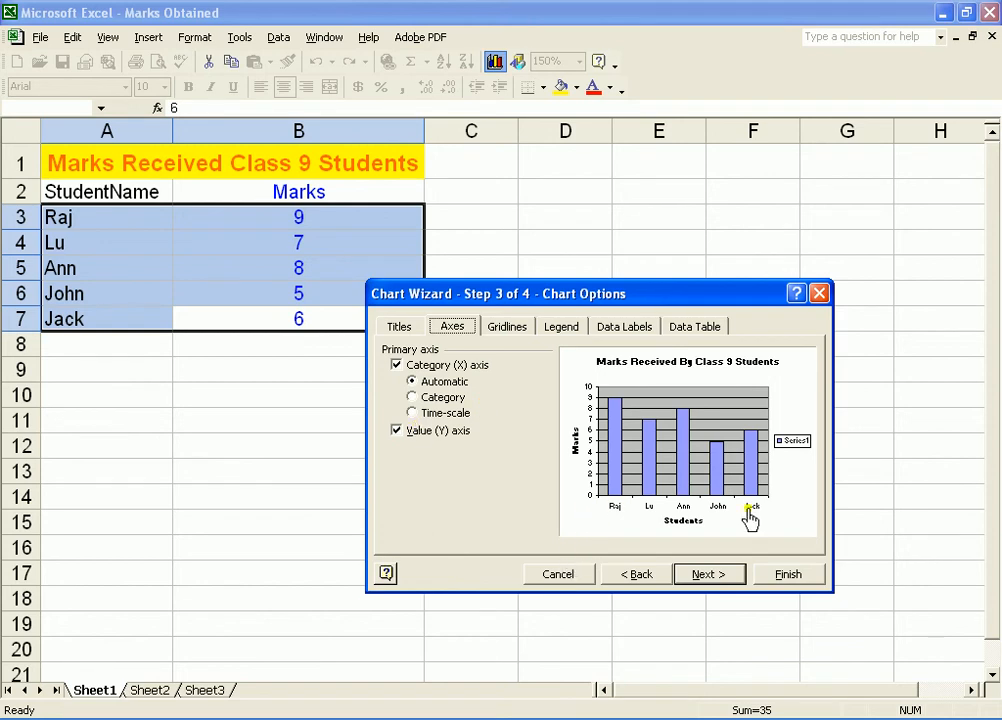
left_click(508, 330)
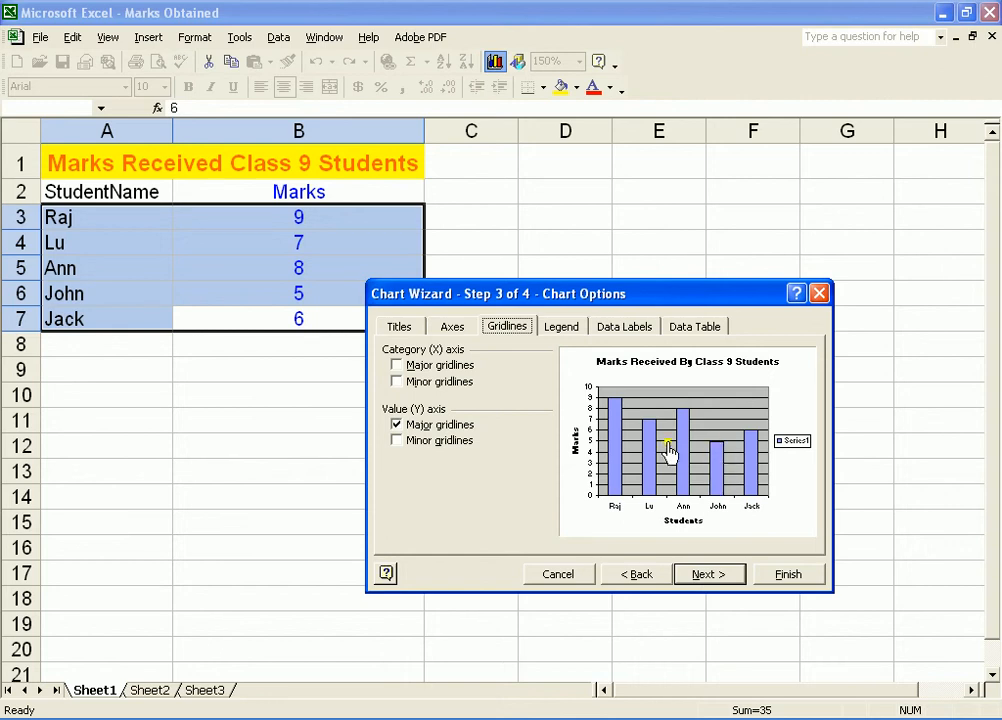
left_click(397, 425)
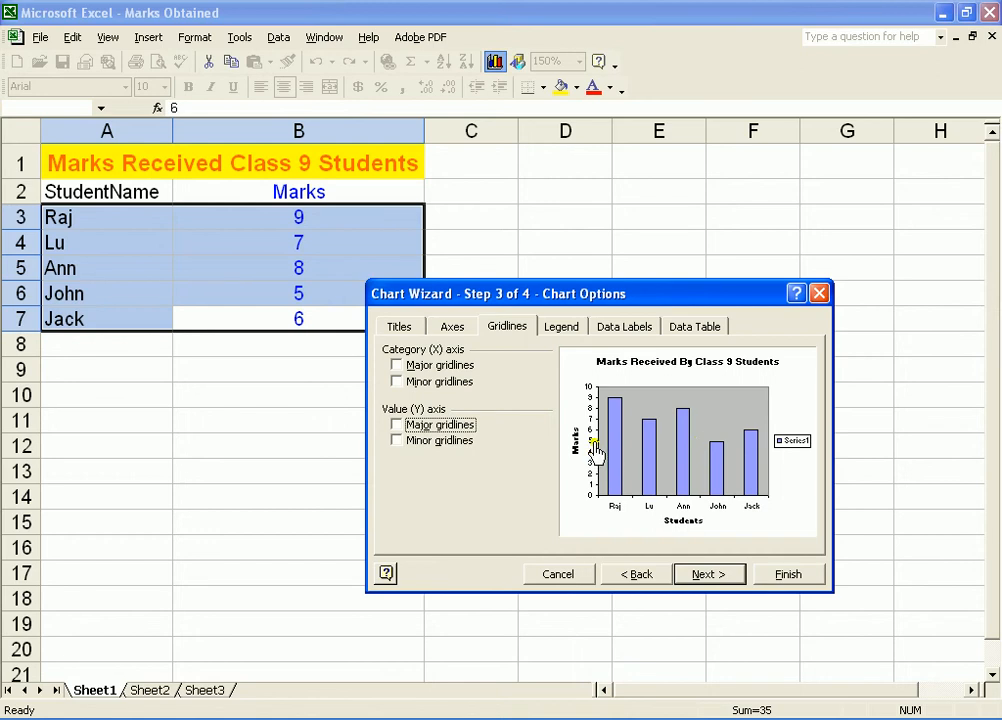
left_click(398, 428)
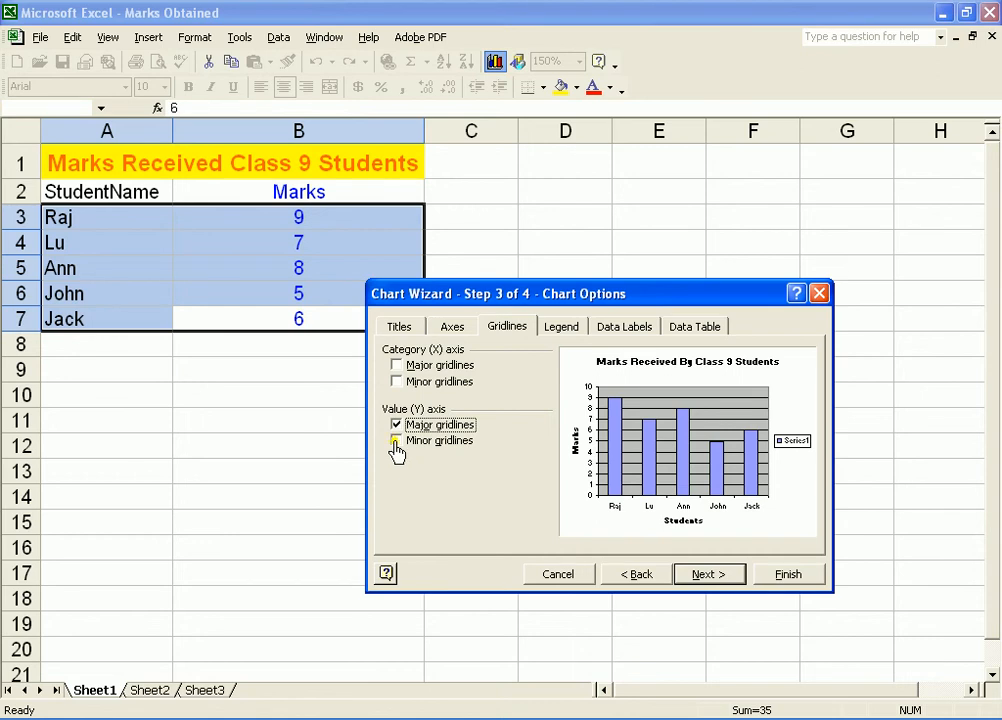
left_click(396, 441)
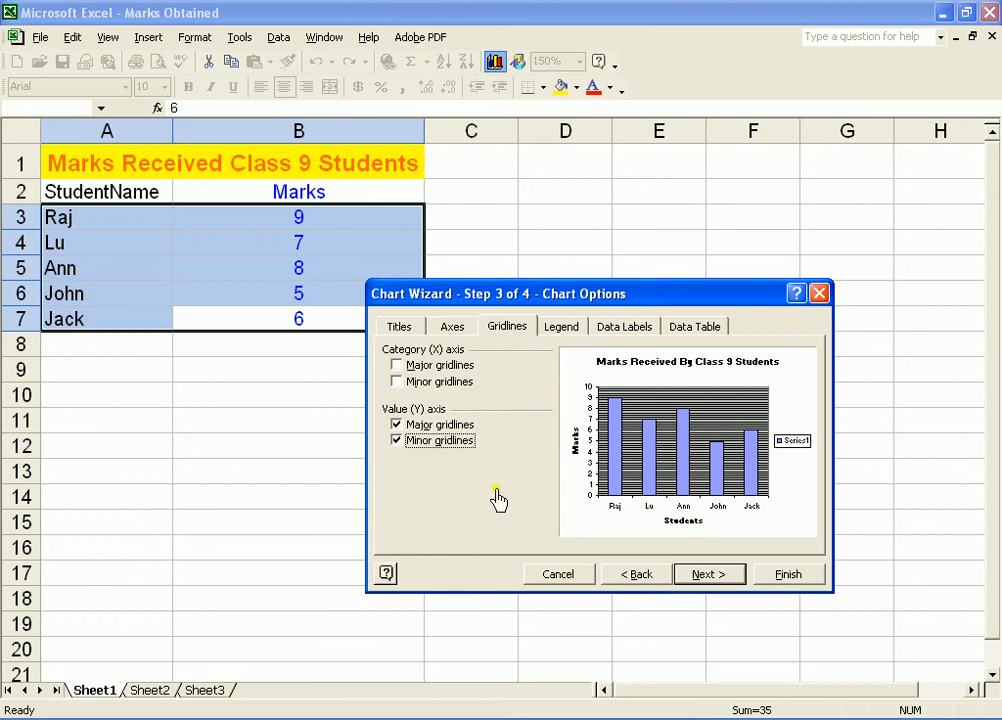
left_click(397, 366)
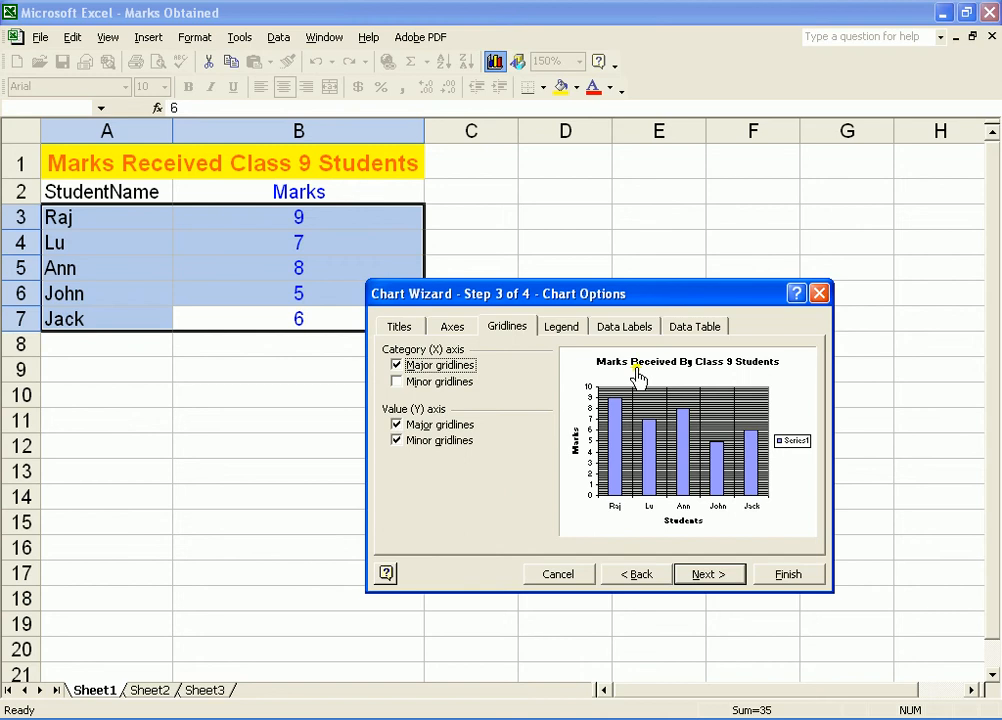
left_click(397, 383)
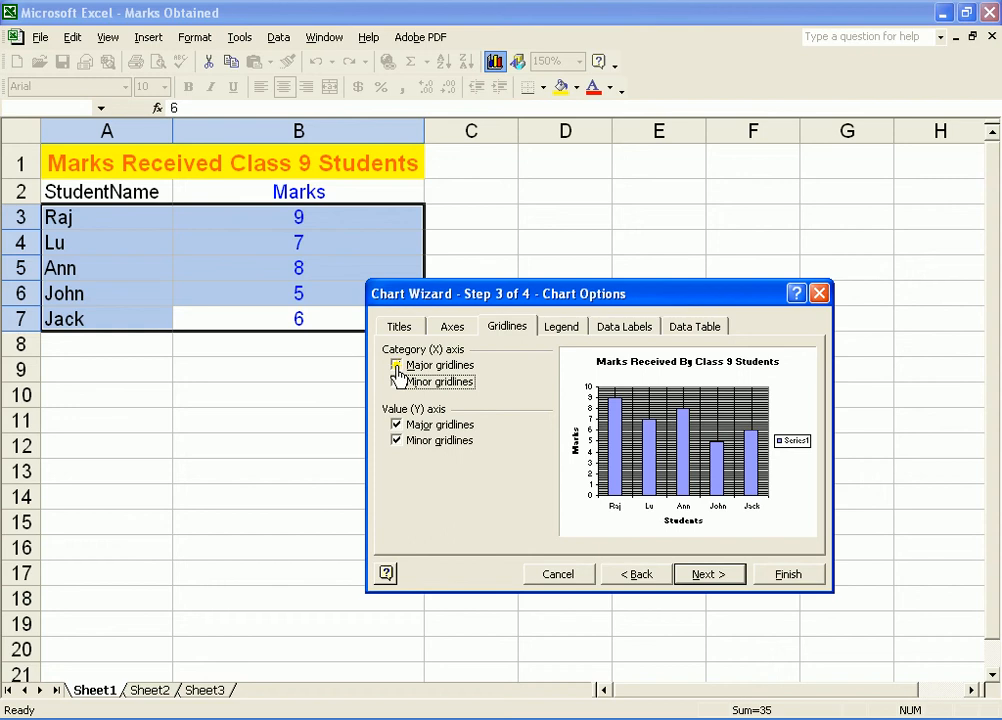
left_click(397, 366)
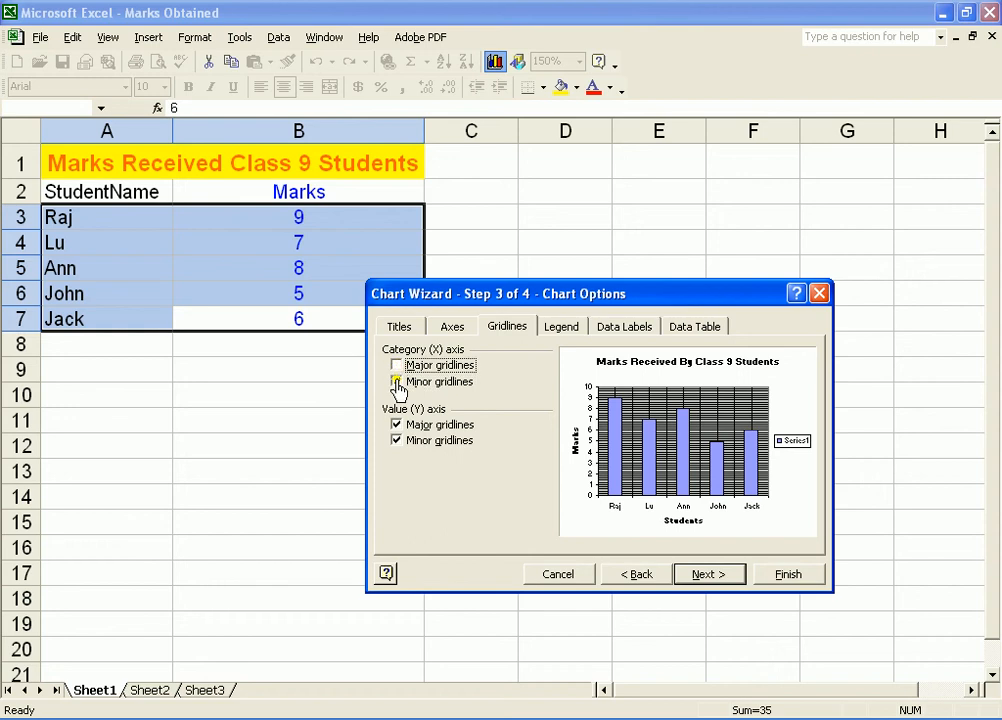
left_click(397, 441)
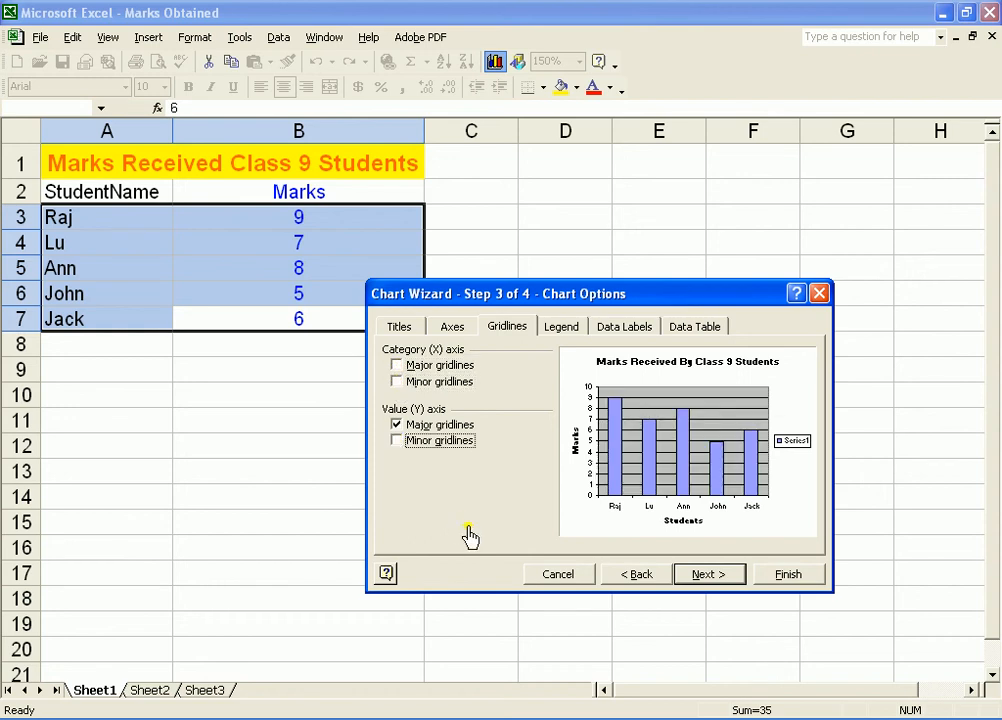
Preview the Bottom, Corner, Top, Right and Left legend placements and turn the chart's legend off.
left_click(563, 328)
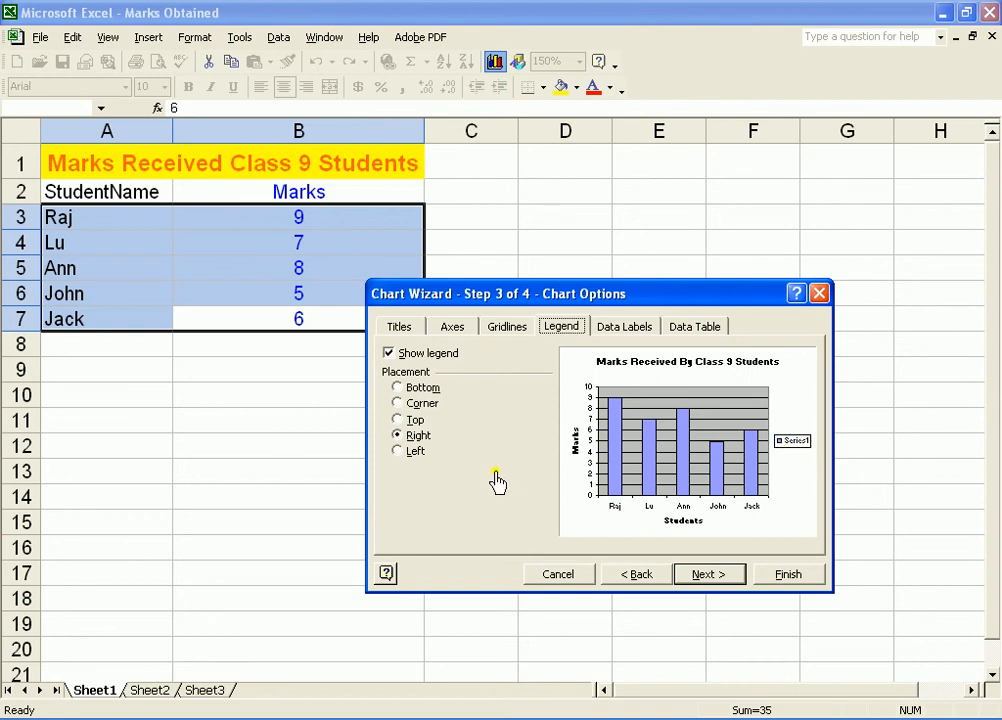
left_click(397, 388)
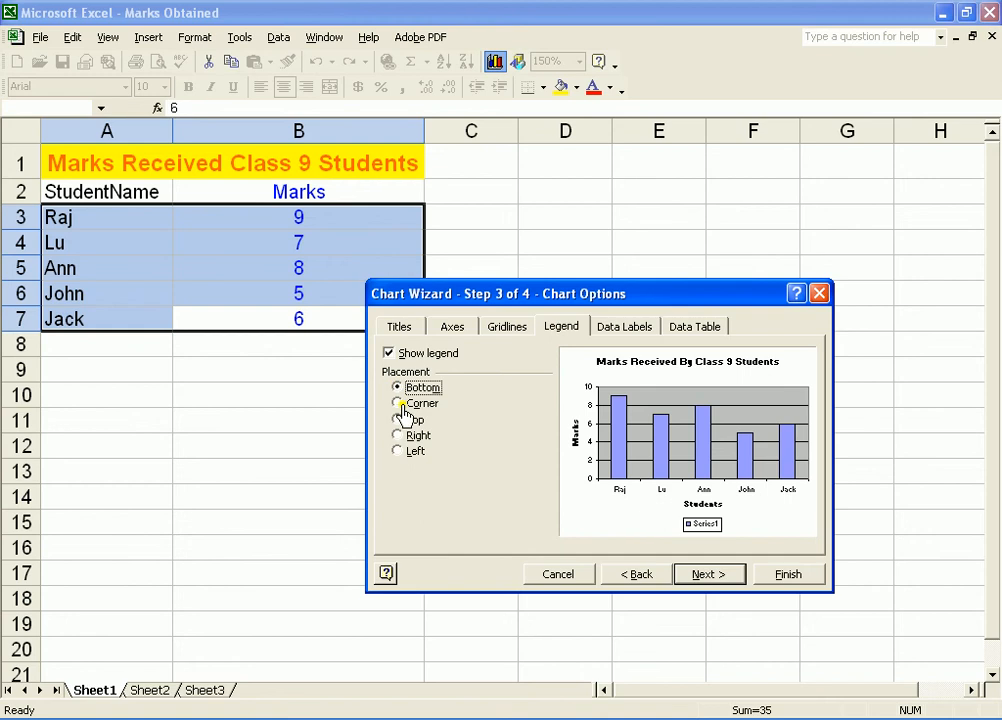
left_click(398, 405)
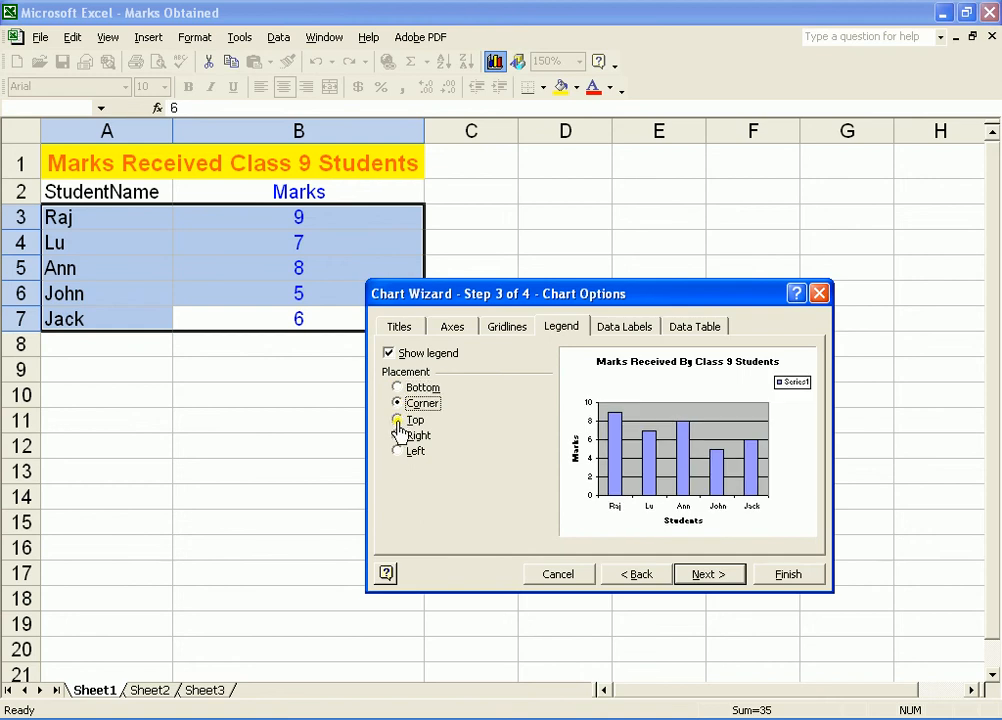
left_click(397, 421)
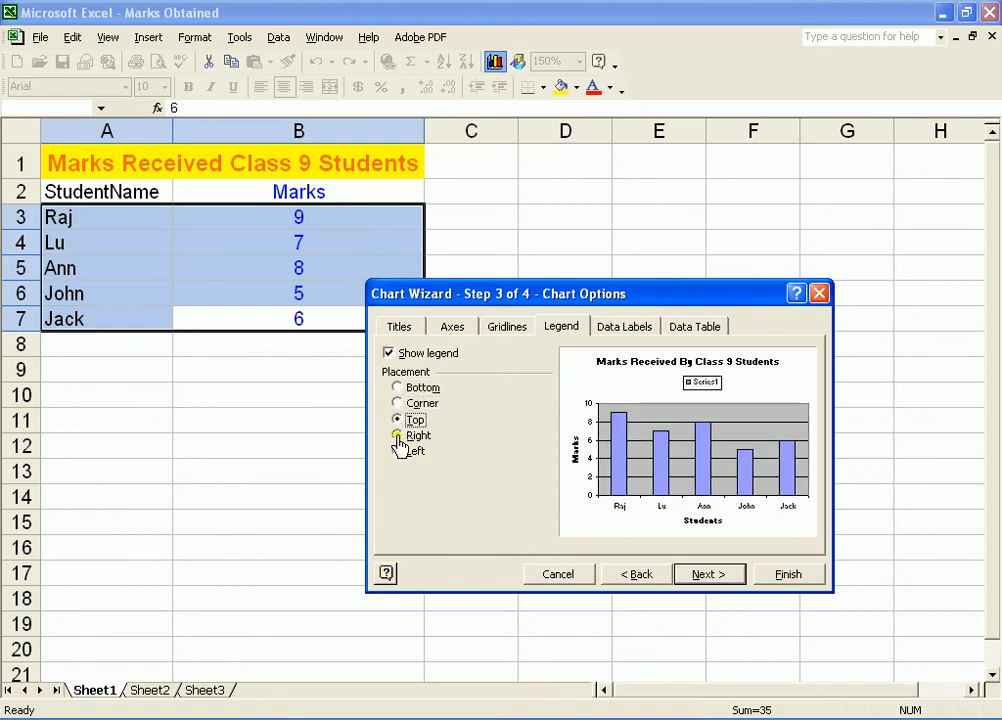
left_click(398, 436)
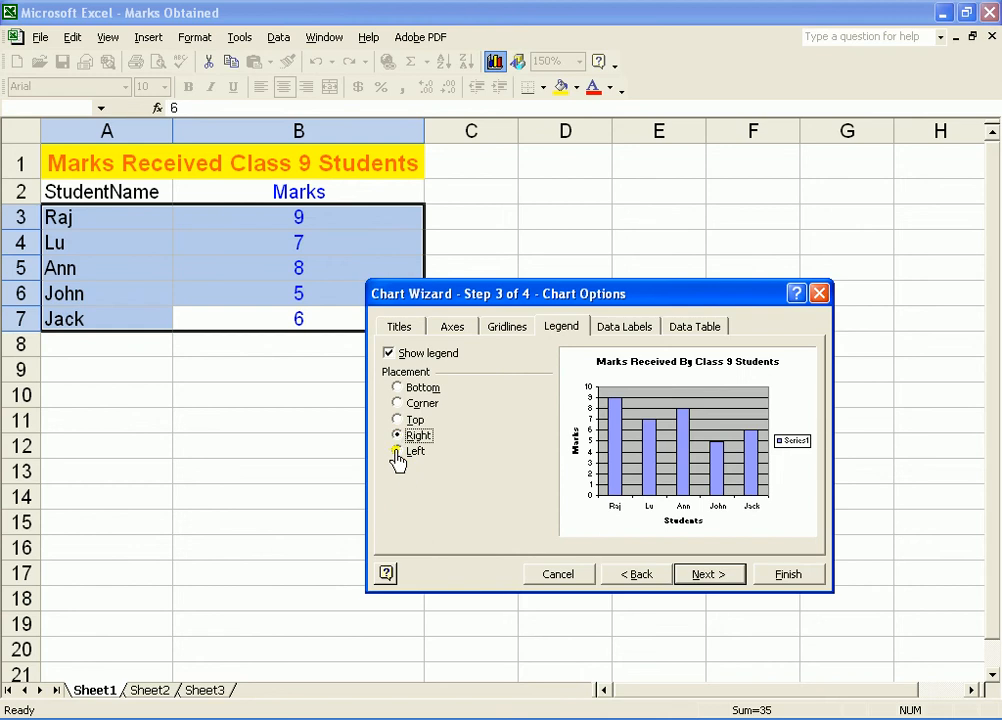
left_click(397, 452)
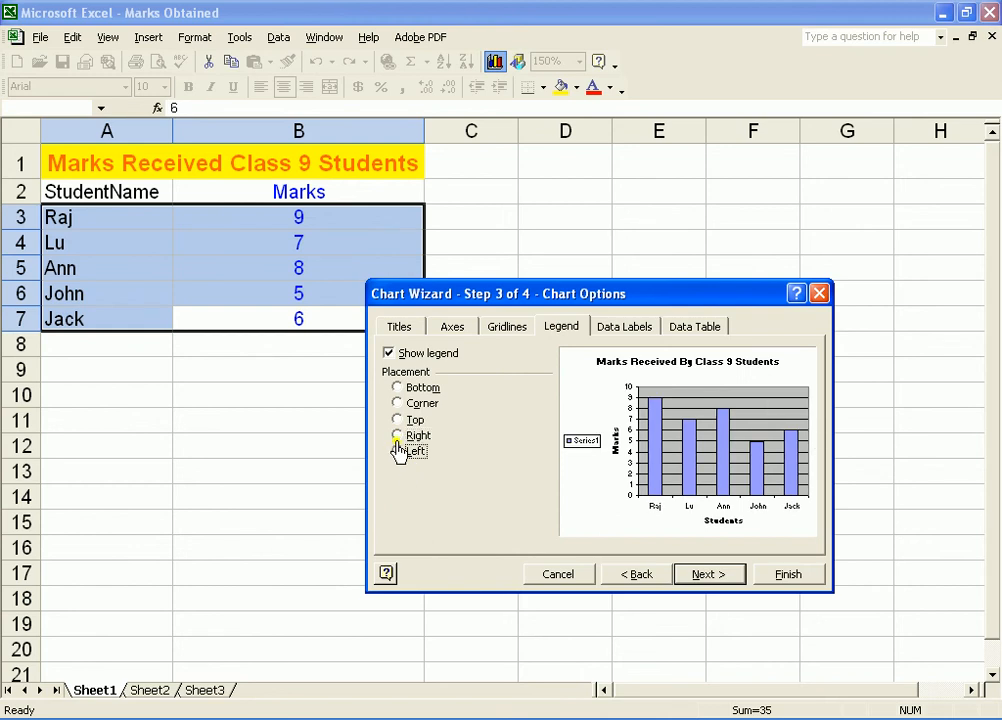
left_click(397, 437)
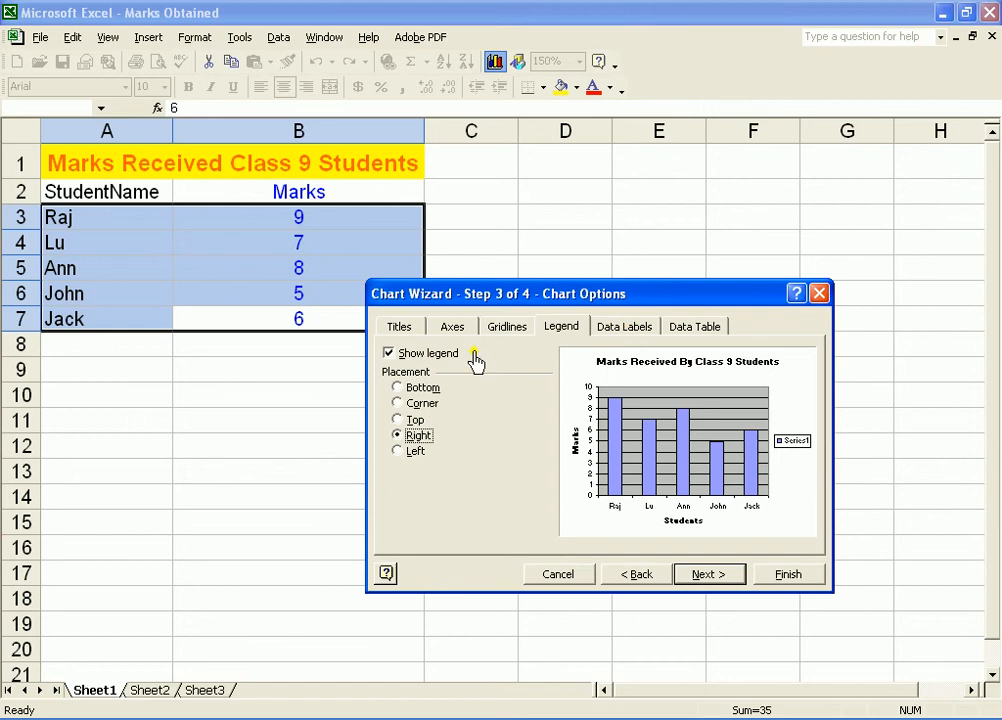
left_click(388, 355)
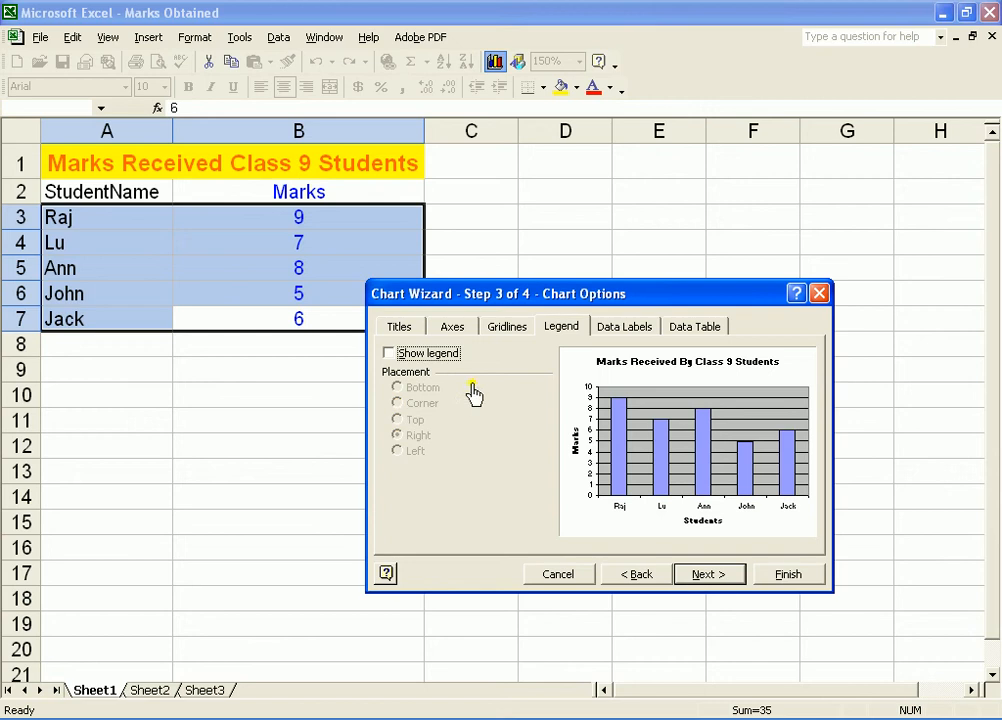
Preview data labels containing the series name, category name and value on the columns, and clear all of them.
left_click(631, 333)
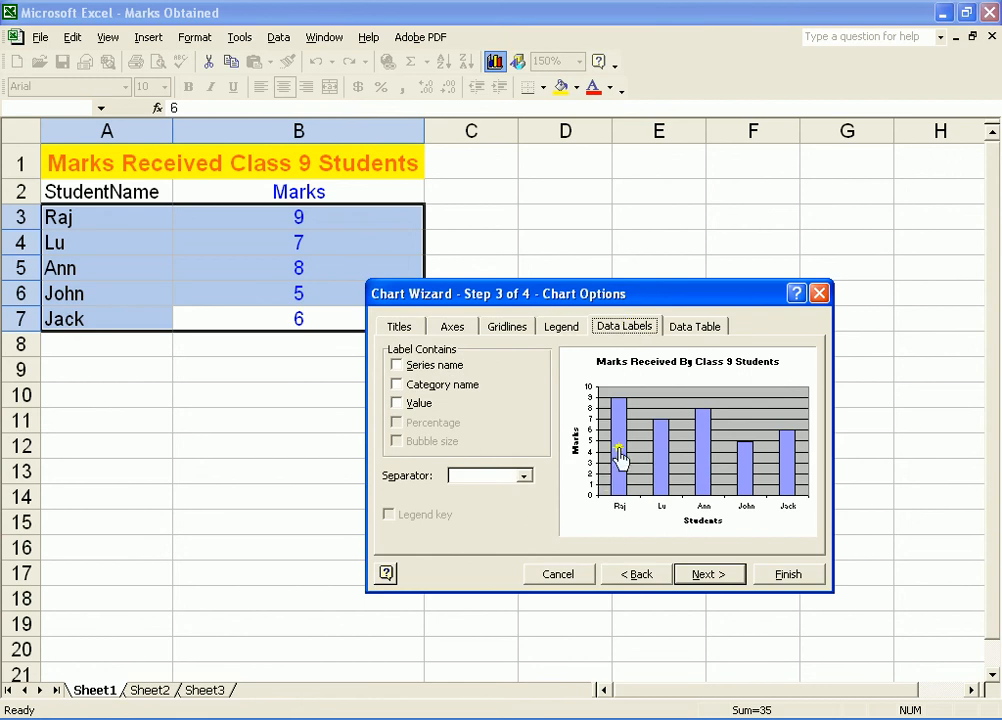
left_click(397, 367)
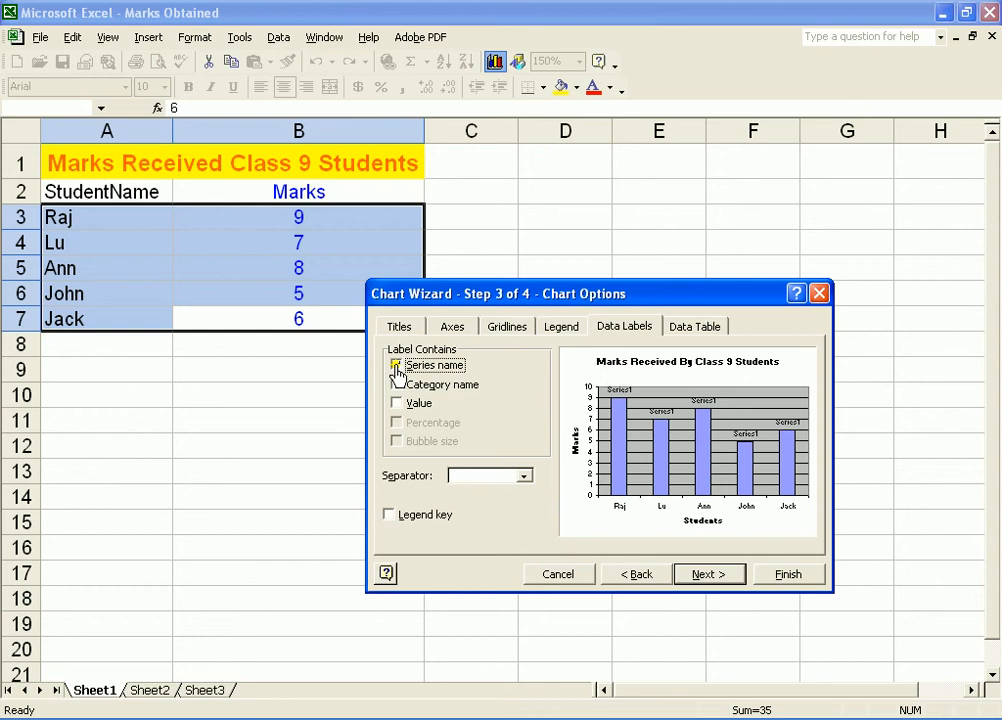
left_click(397, 367)
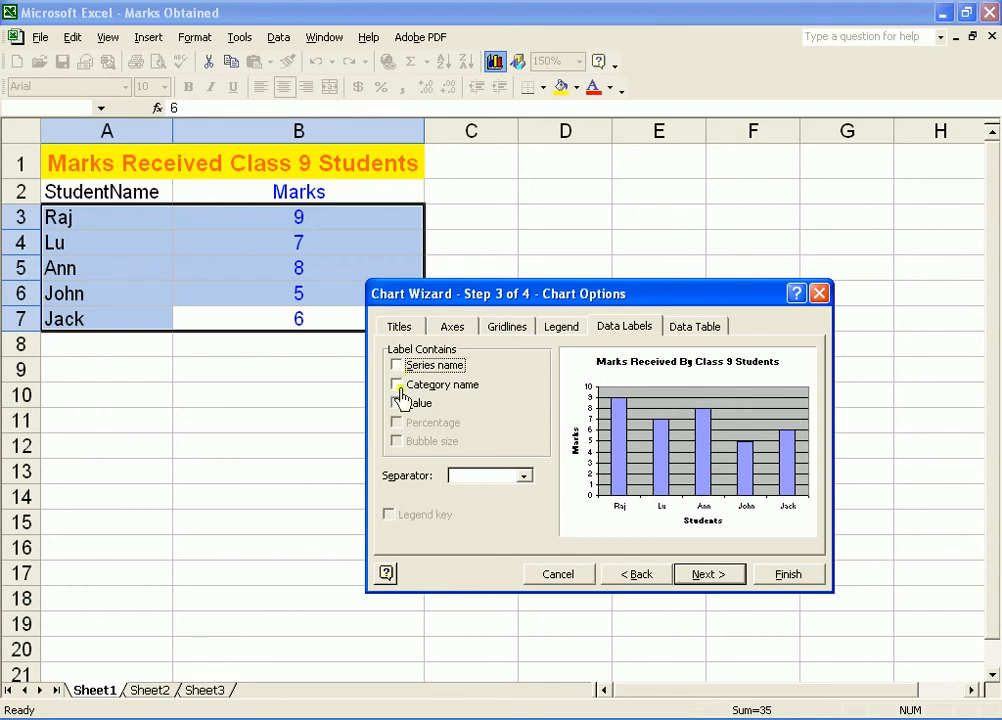
left_click(397, 386)
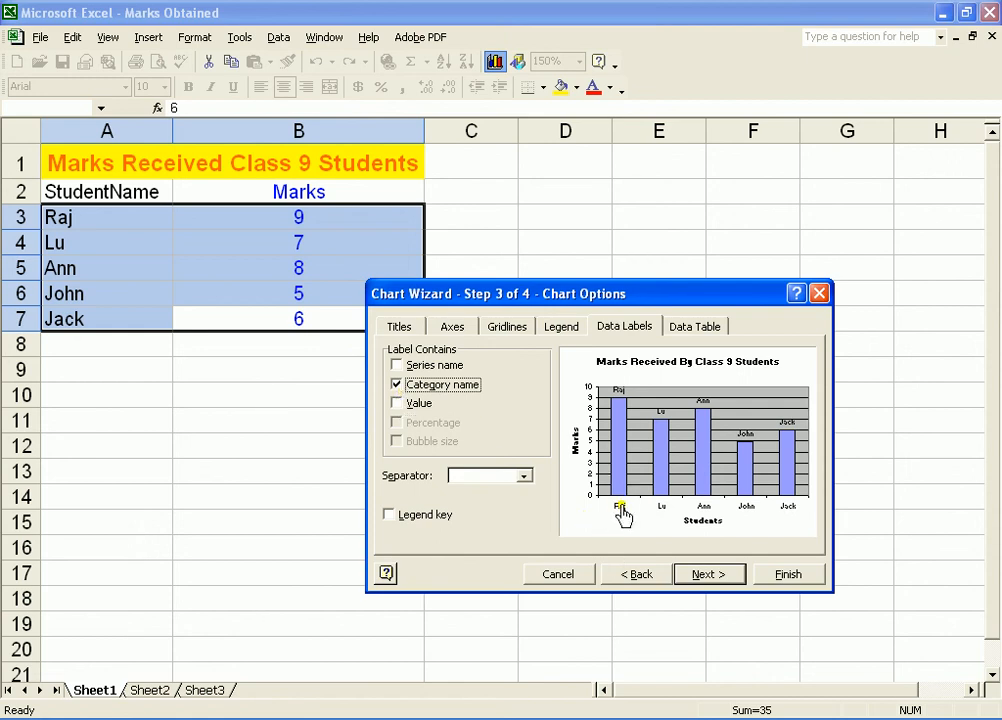
left_click(397, 404)
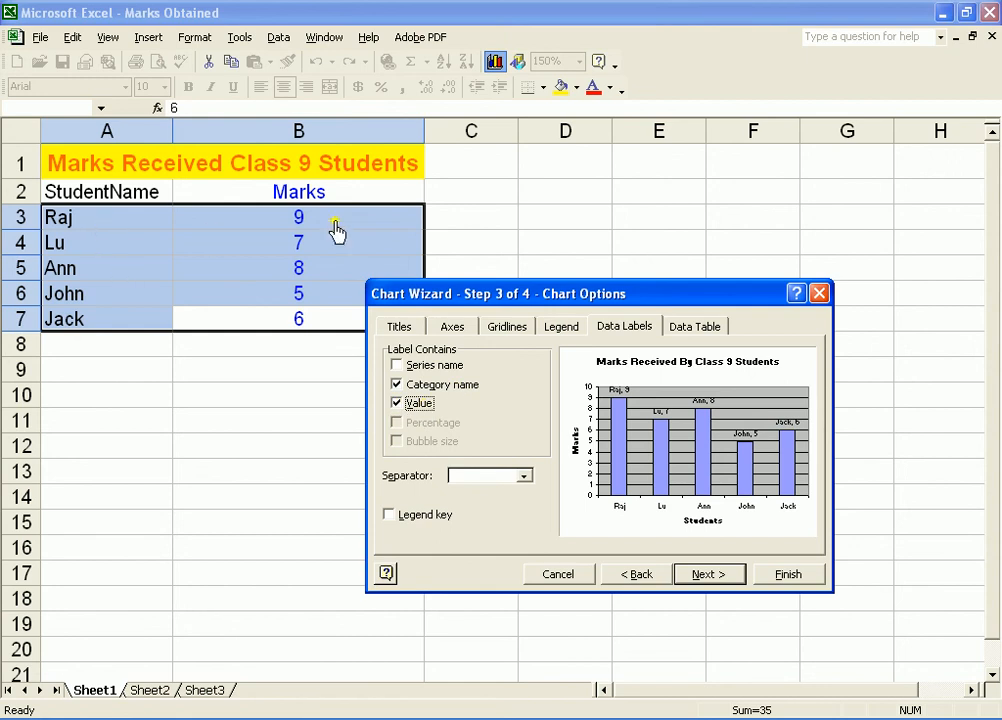
left_click(396, 386)
left_click(399, 408)
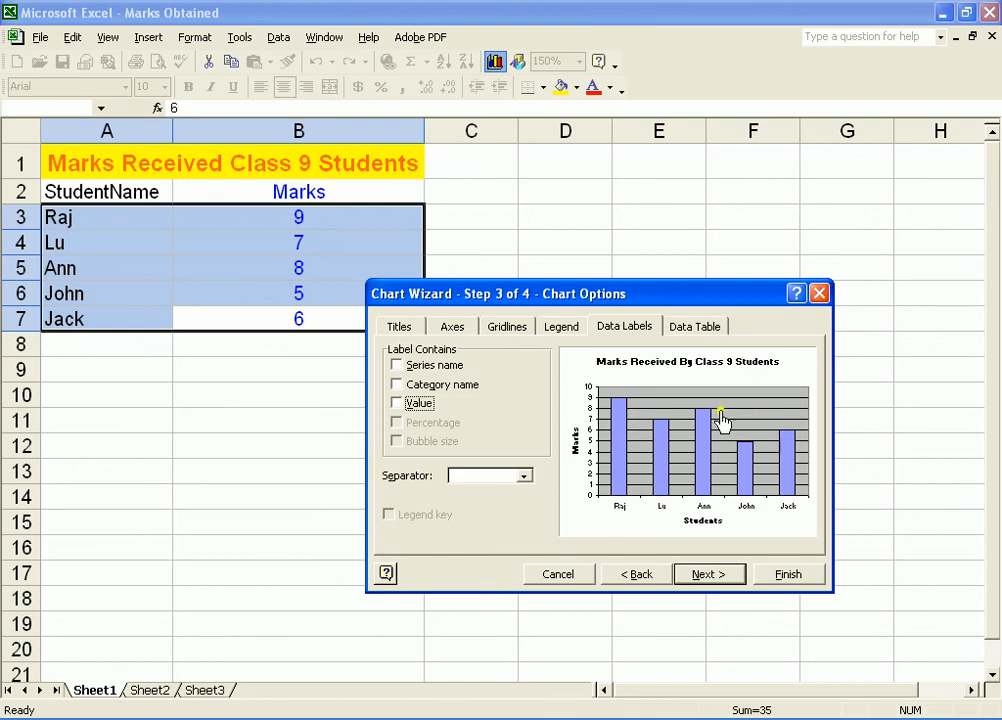
Preview the chart with its data table shown and turn the data table off again.
left_click(692, 329)
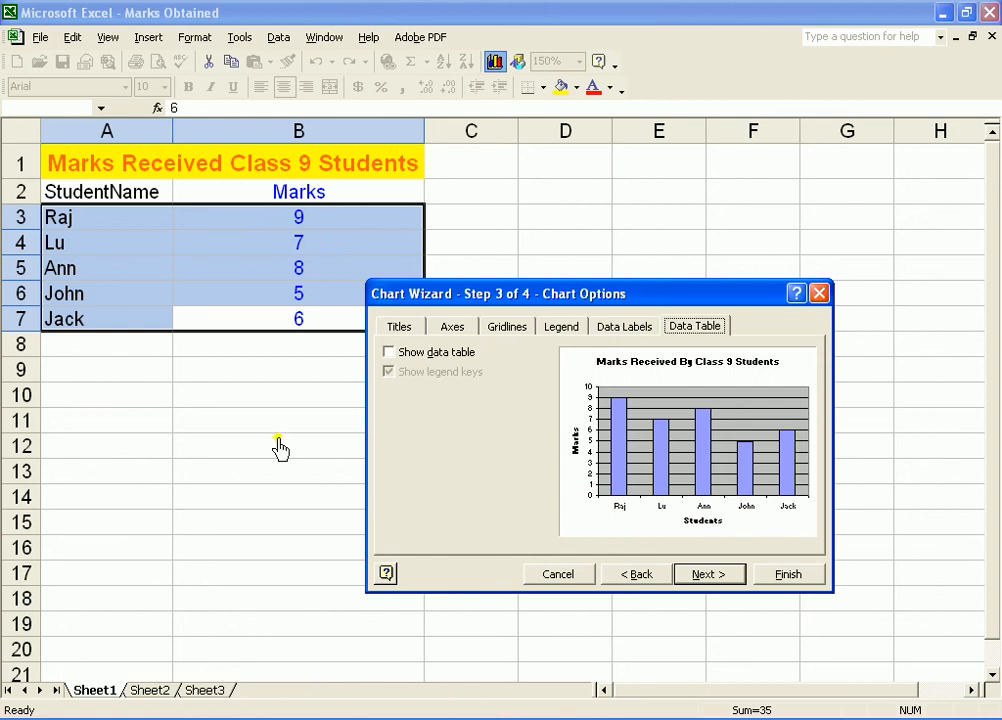
left_click(389, 355)
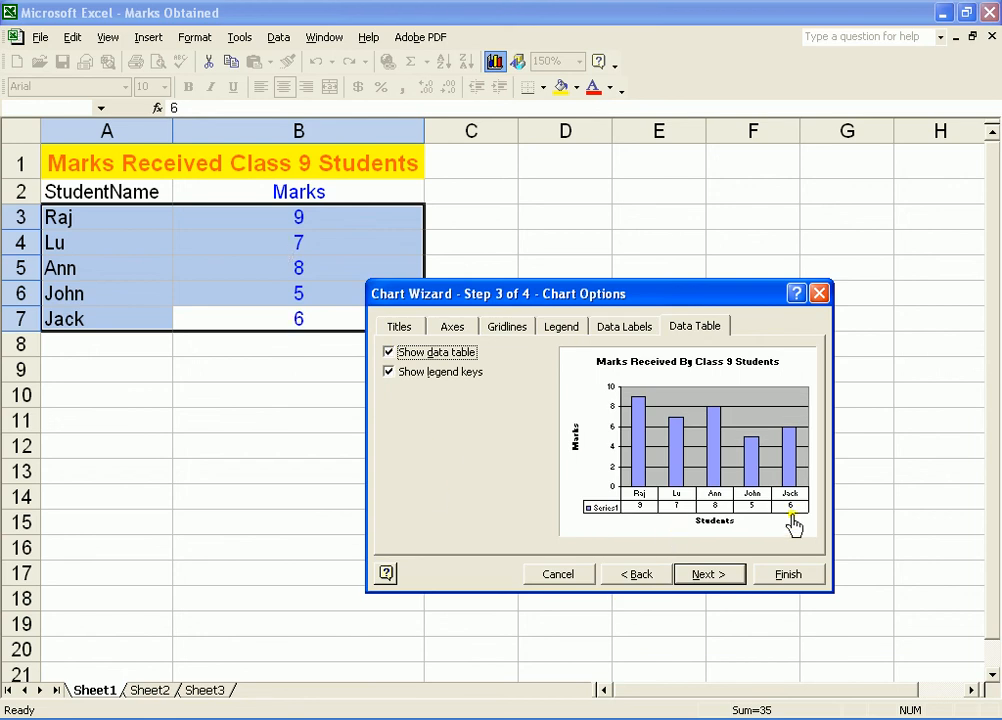
left_click(388, 356)
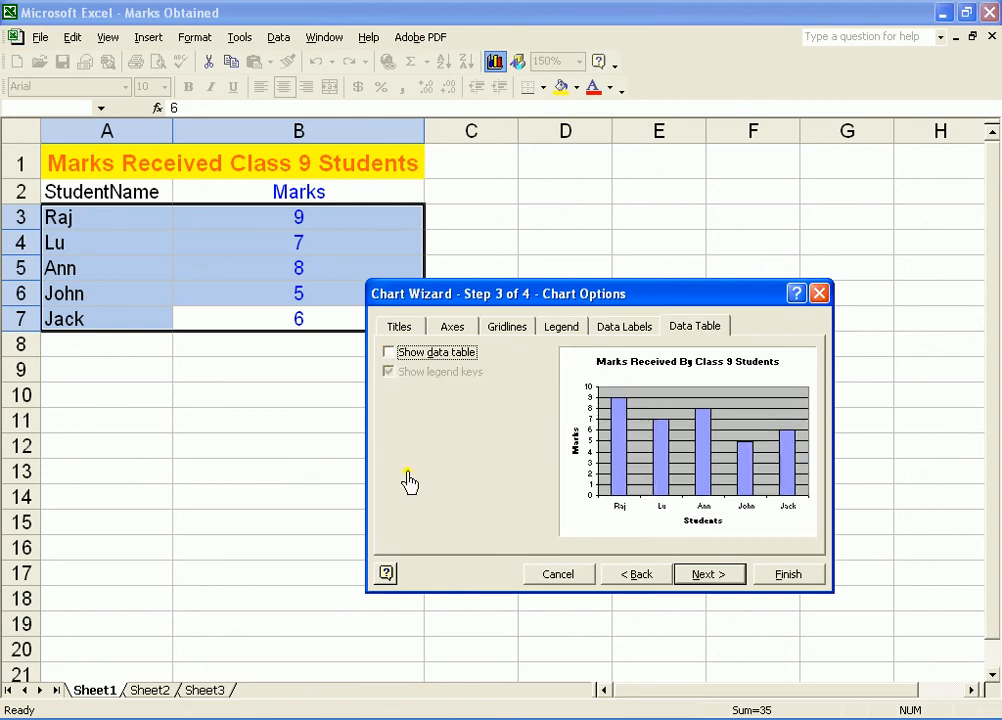
Finish the Chart Wizard with the chart placed as an object in Sheet1.
left_click(708, 574)
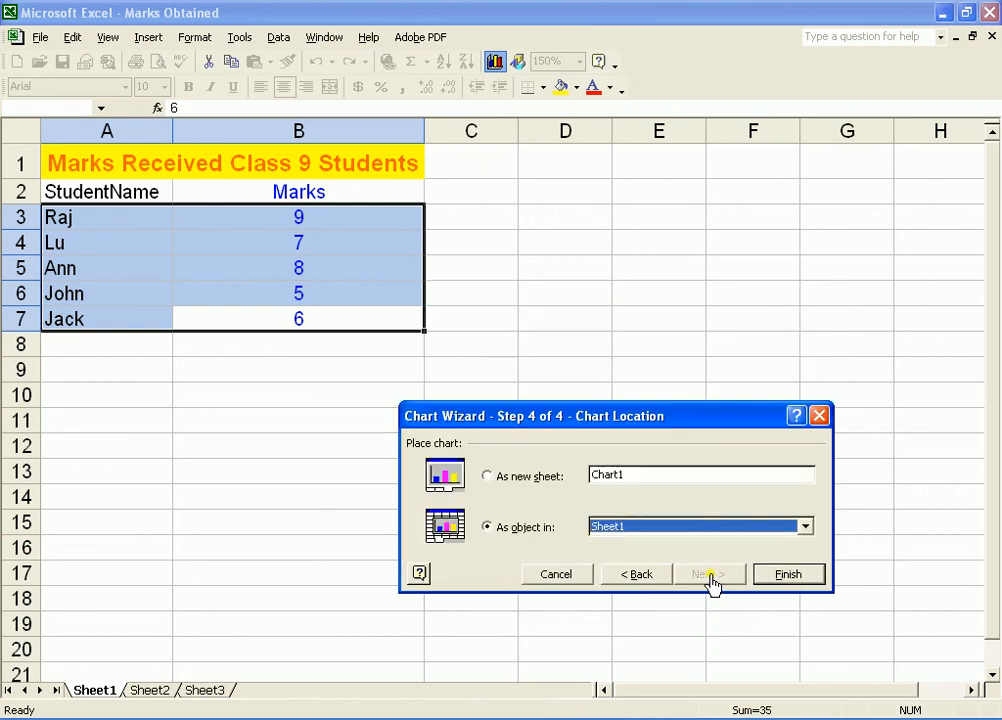
left_click(790, 575)
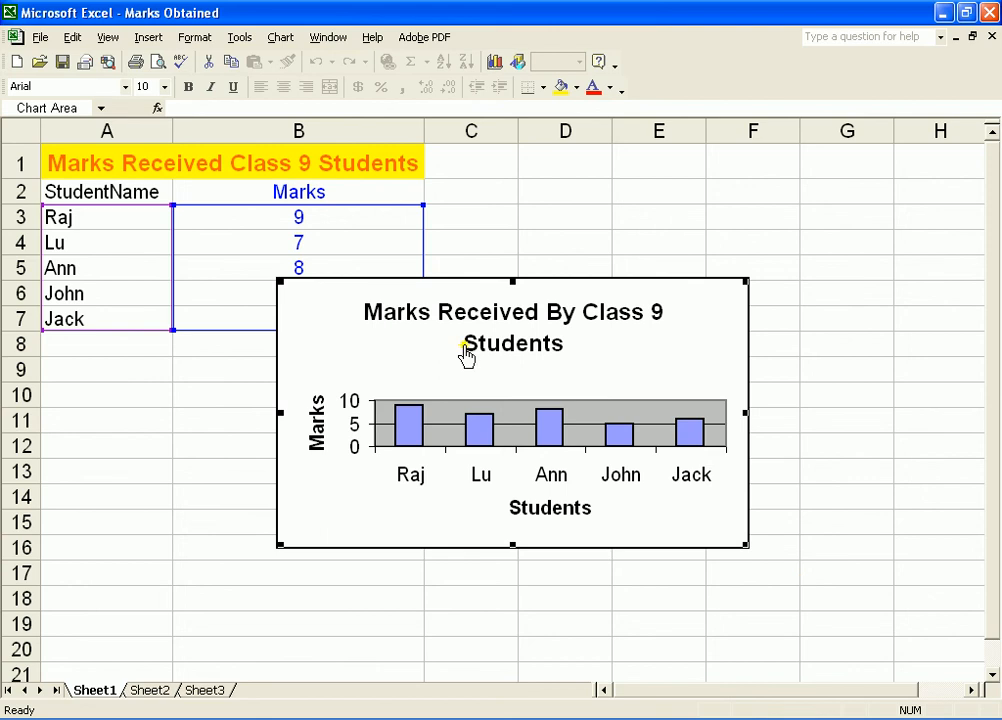
Shift the chart title toward the chart's upper-right corner and move the whole chart beside the data, starting at about C3.
left_click(553, 343)
left_click_drag(553, 343, 650, 318)
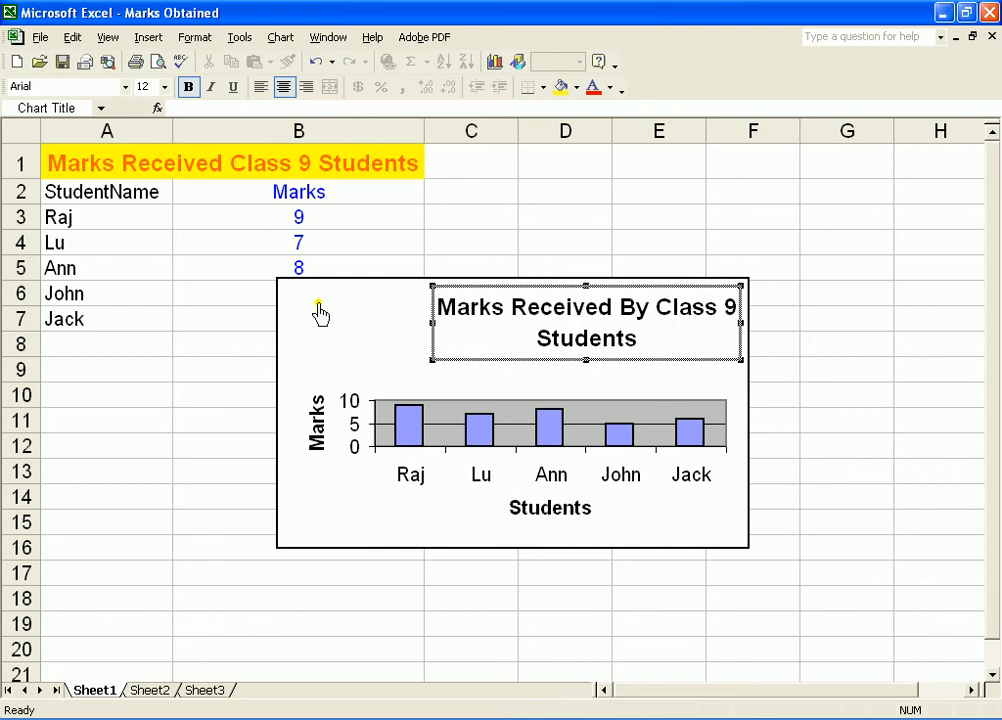
left_click(310, 332)
left_click_drag(310, 332, 479, 259)
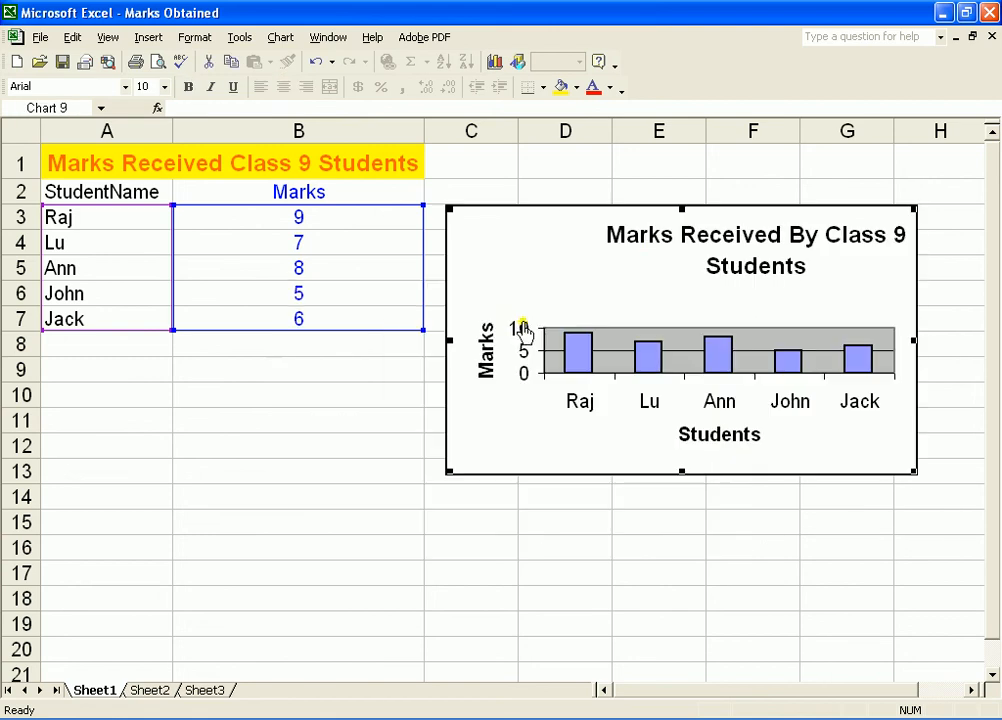
Move the chart title back to the horizontal centre of the chart, above the columns.
left_click(650, 255)
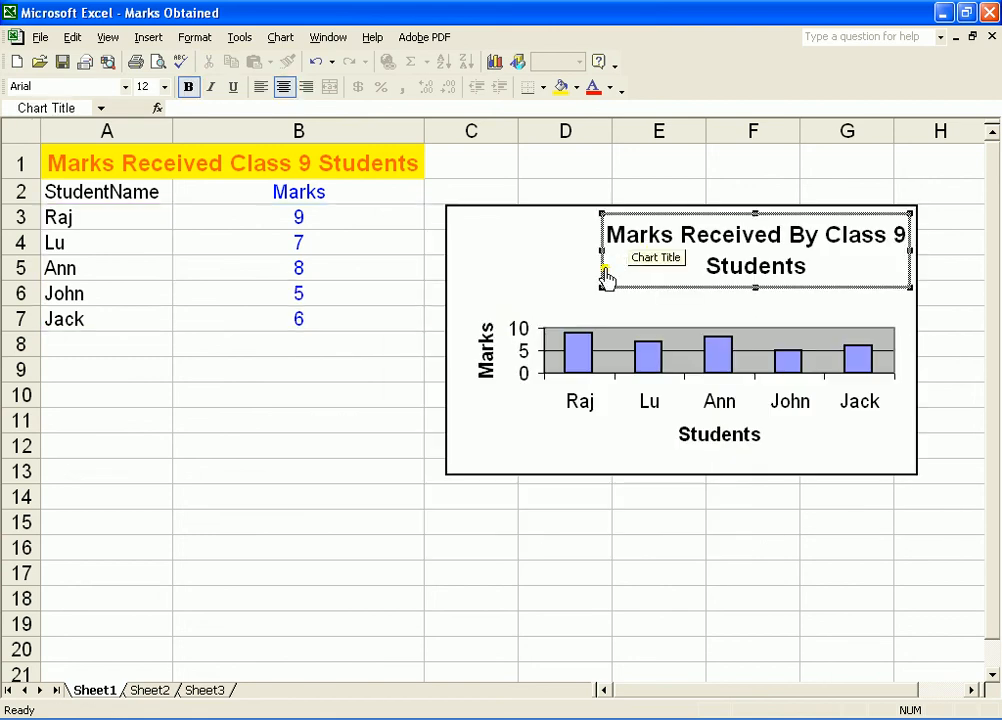
left_click(614, 275)
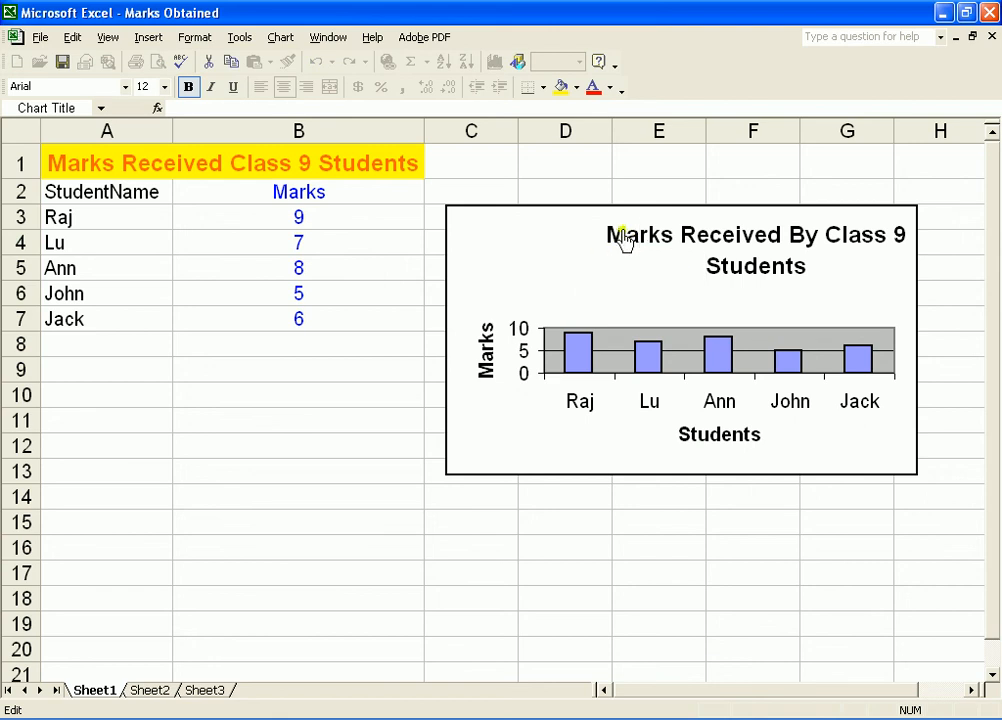
left_click(530, 255)
left_click(624, 244)
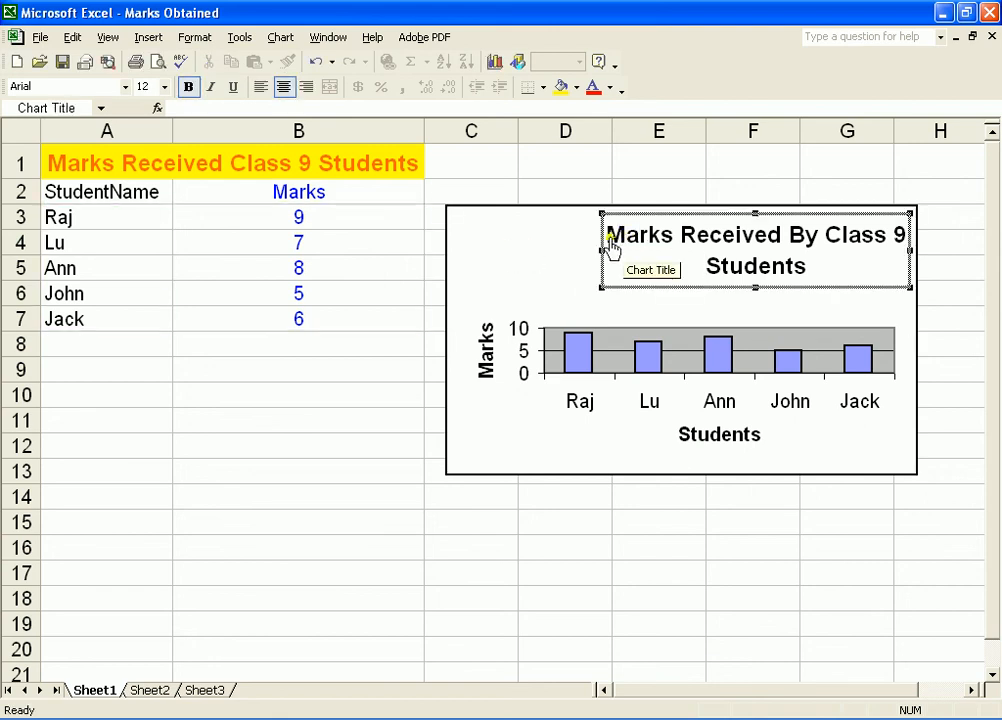
left_click_drag(603, 242, 519, 241)
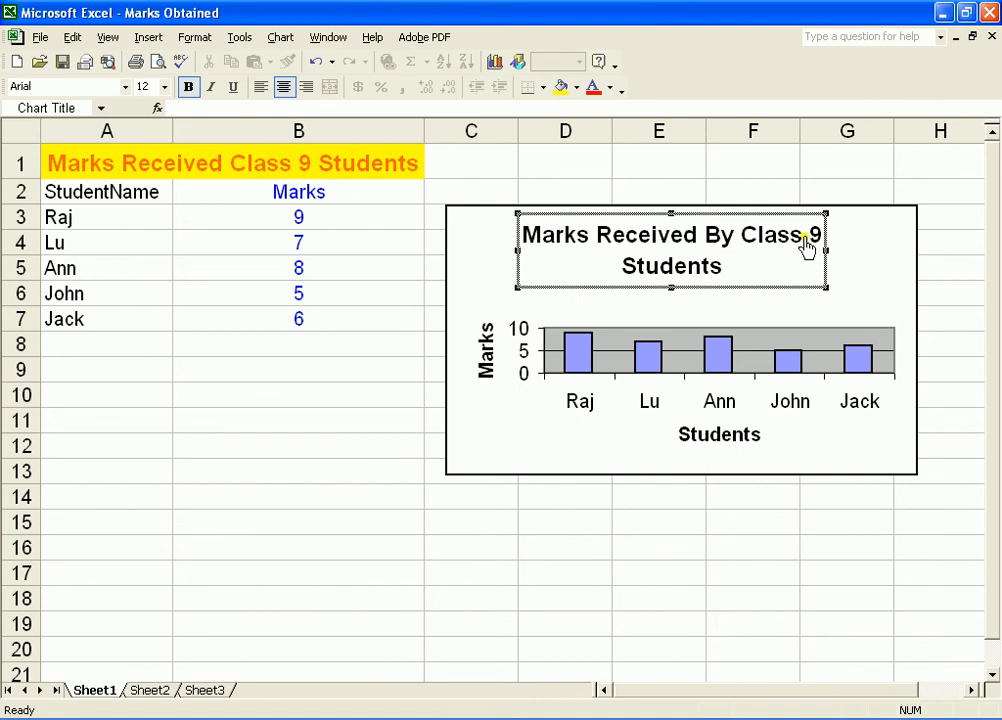
left_click(484, 279)
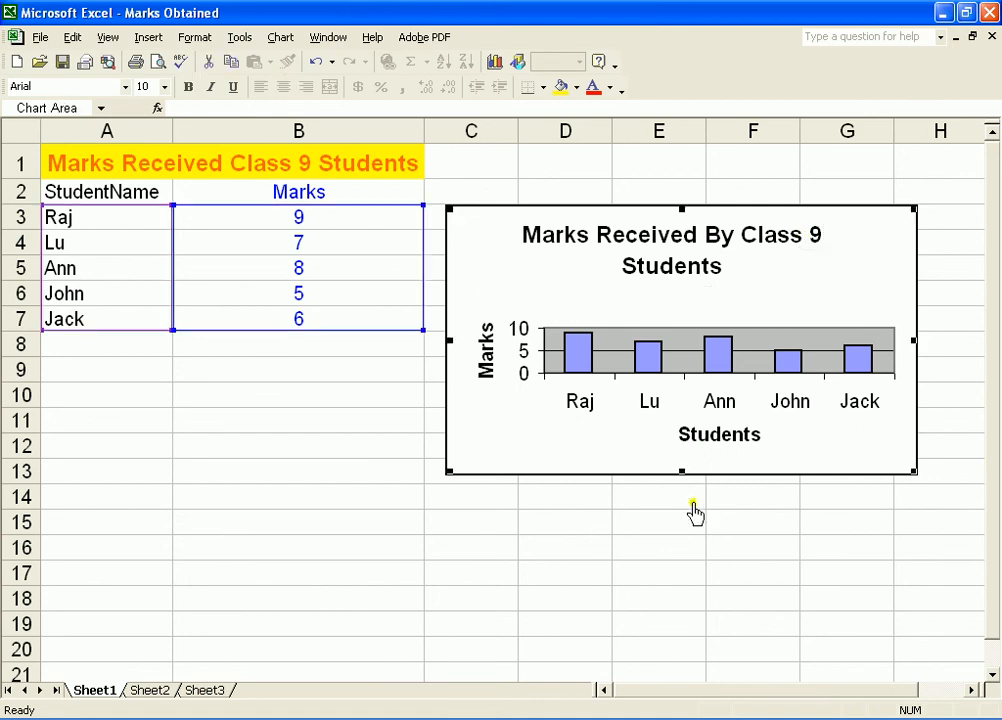
Resize the chart so it spans from about C4 to G19, making it taller and slightly narrower.
left_click_drag(681, 471, 681, 636)
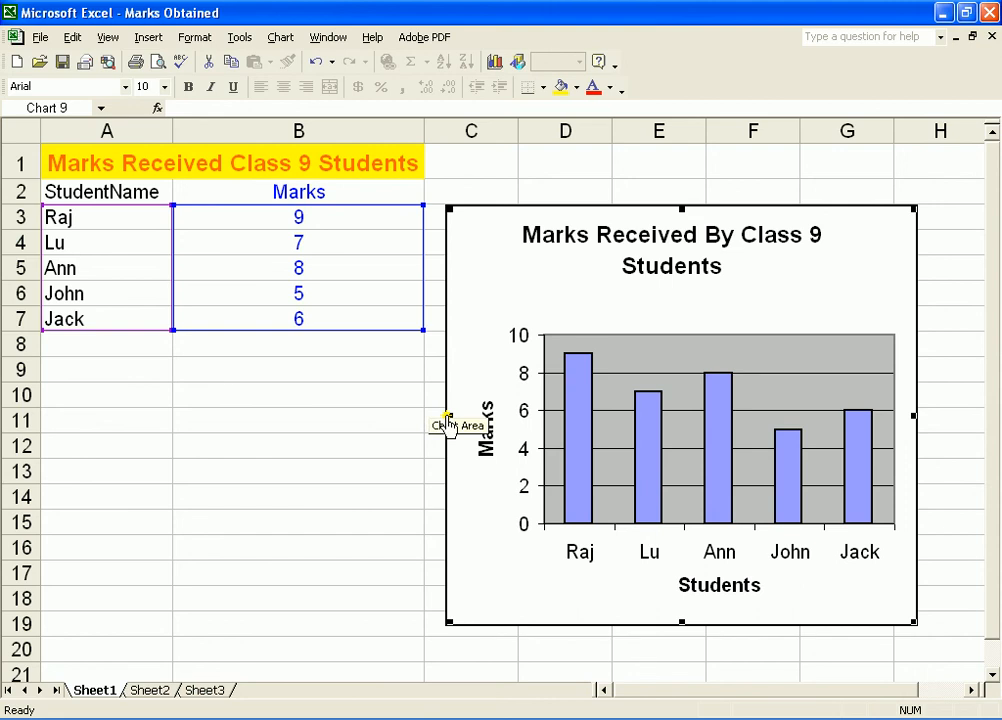
left_click_drag(447, 425, 467, 420)
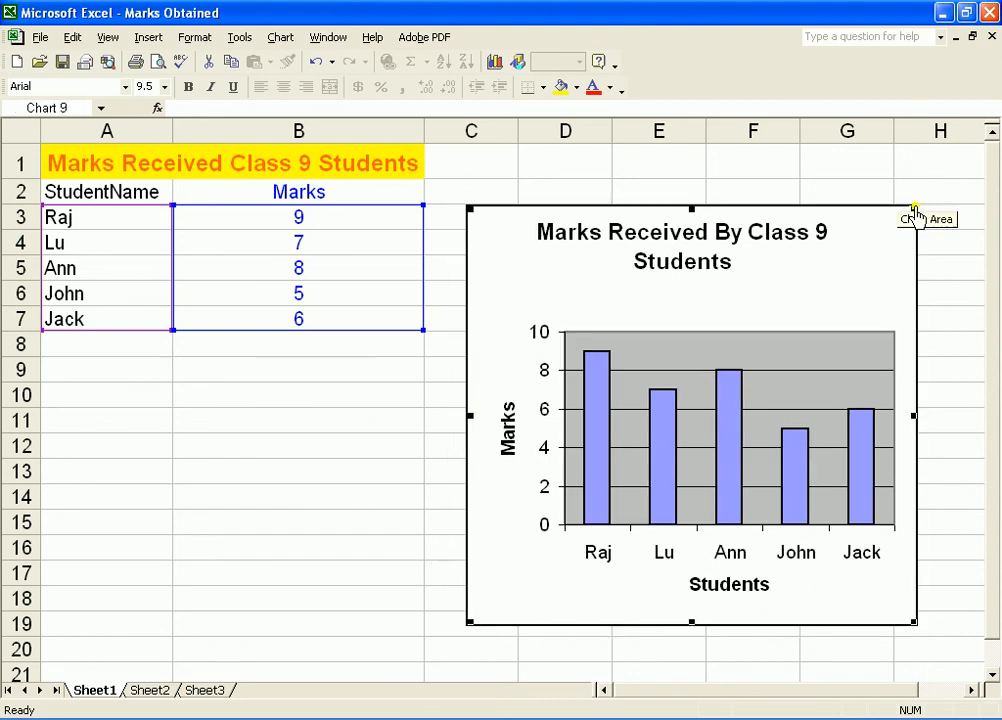
left_click_drag(914, 208, 897, 243)
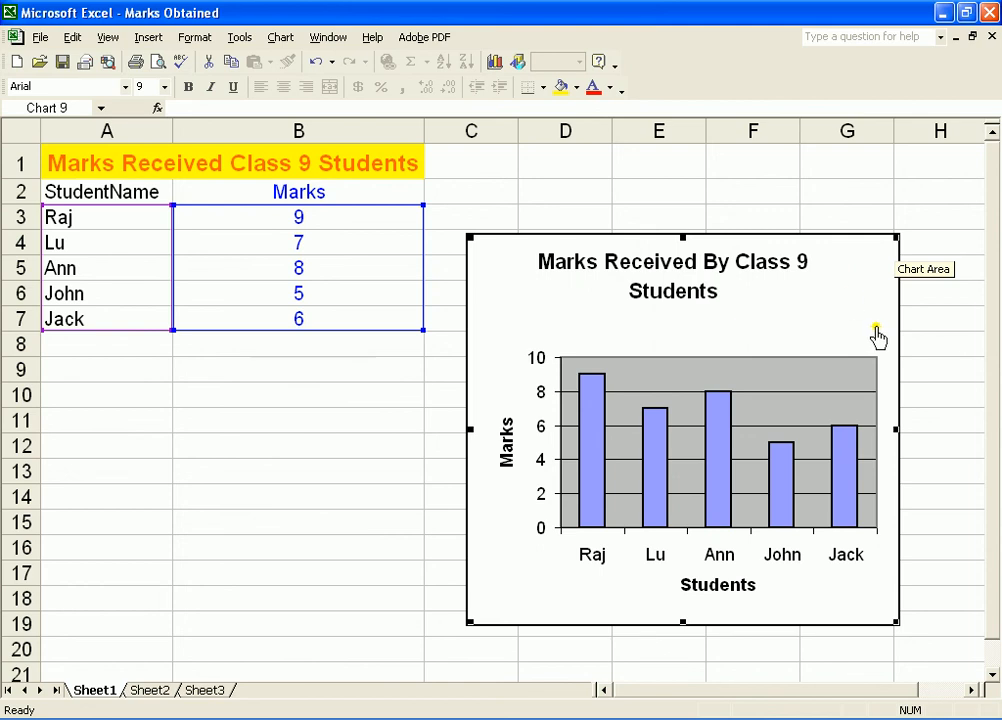
Shift the chart title slightly to the right and break it onto a second line before "By Class 9 Students".
left_click(738, 281)
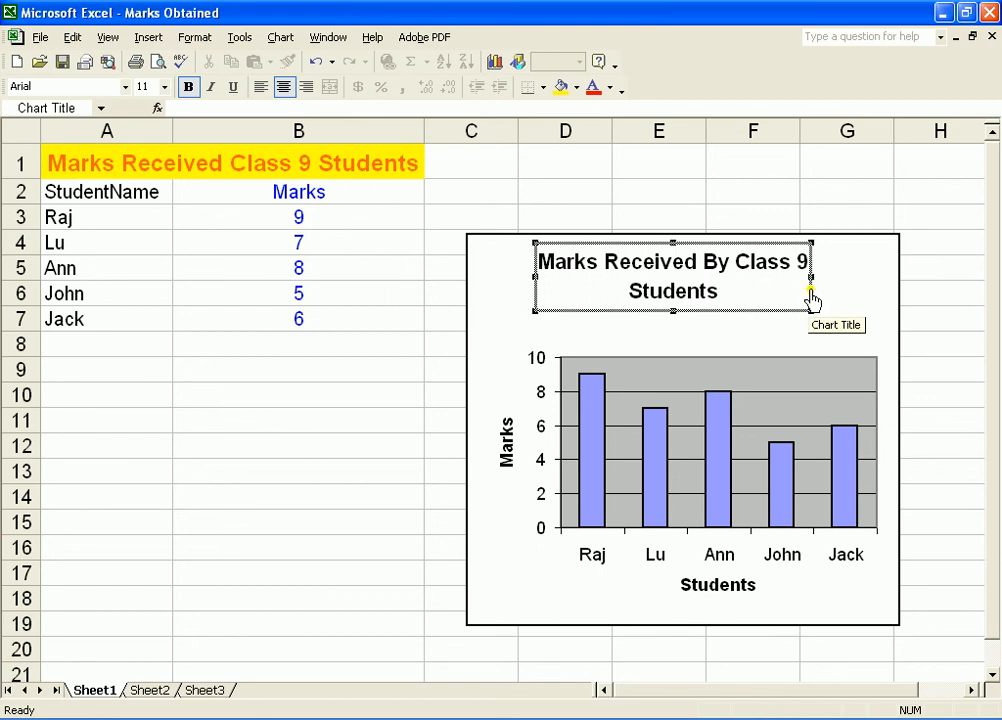
left_click_drag(812, 298, 841, 296)
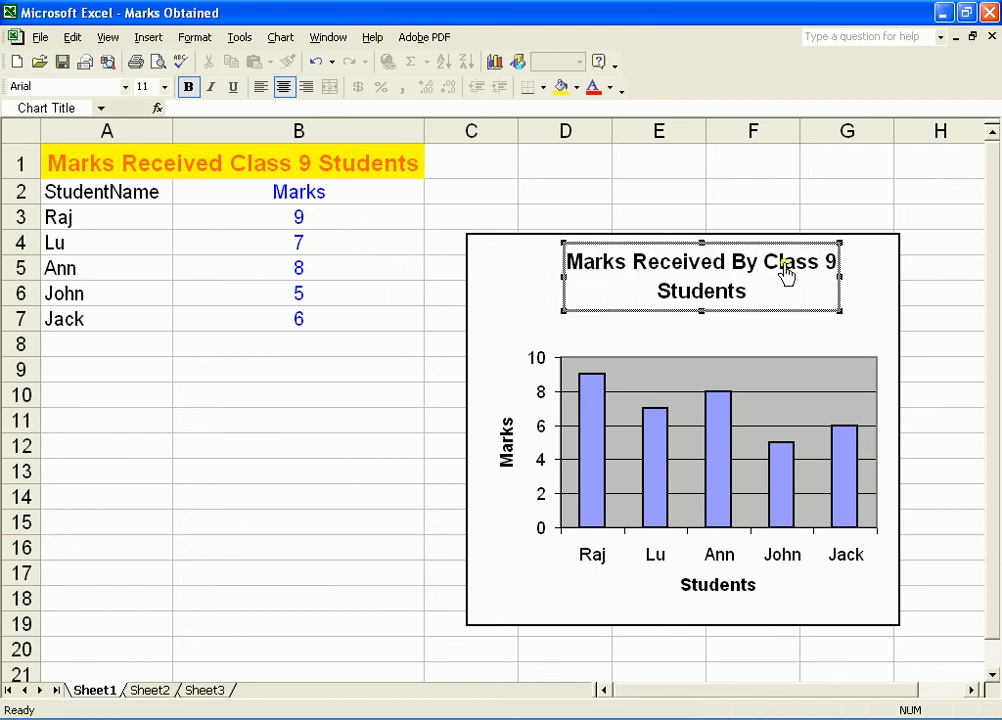
left_click(735, 268)
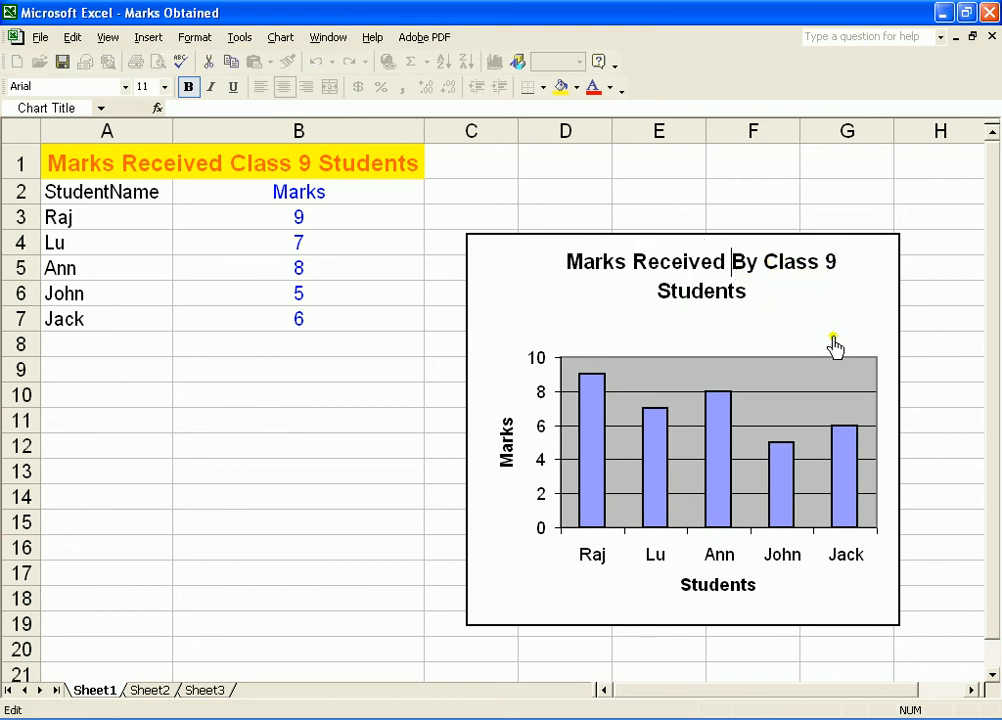
key("Return")
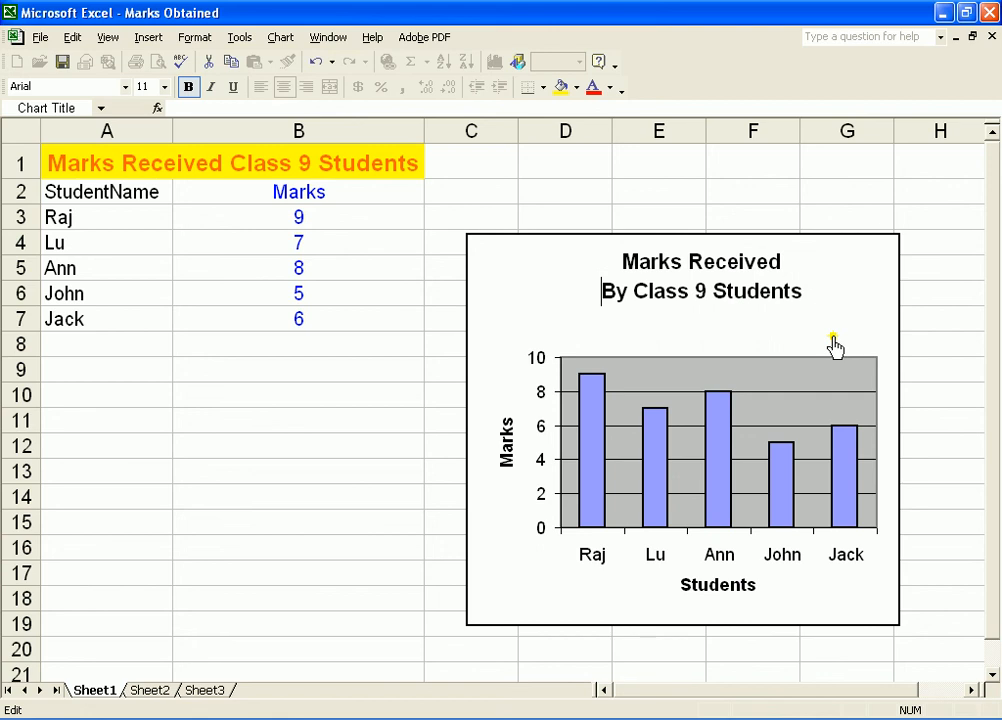
left_click(931, 303)
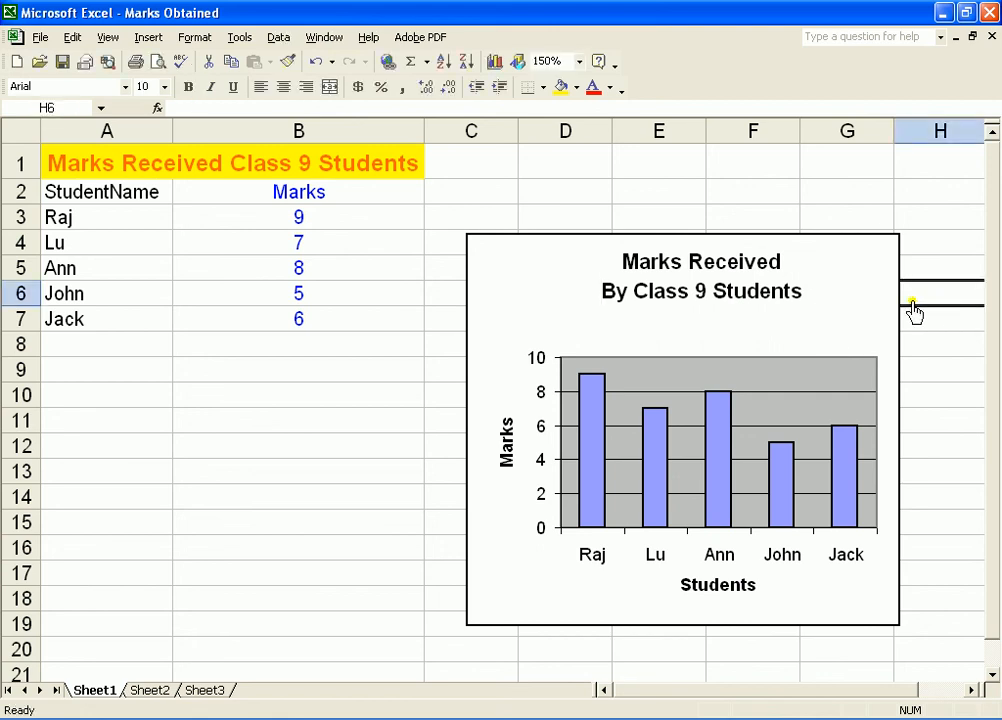
Give the chart area a custom border with the first patterned line style, orange colour and a heavier weight.
left_click(493, 303)
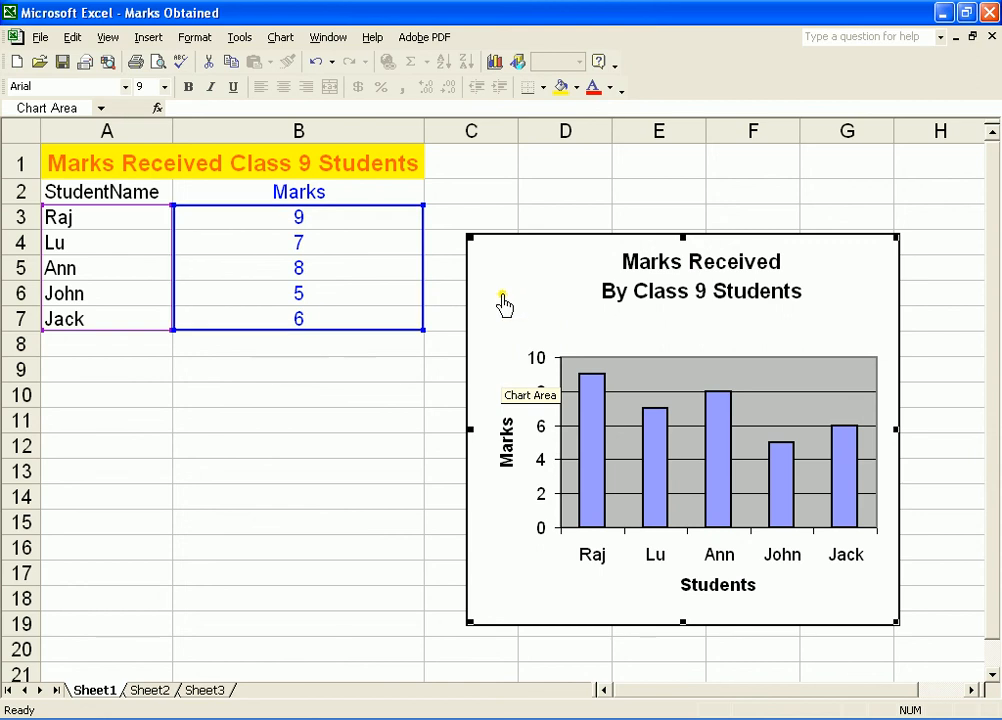
right_click(503, 302)
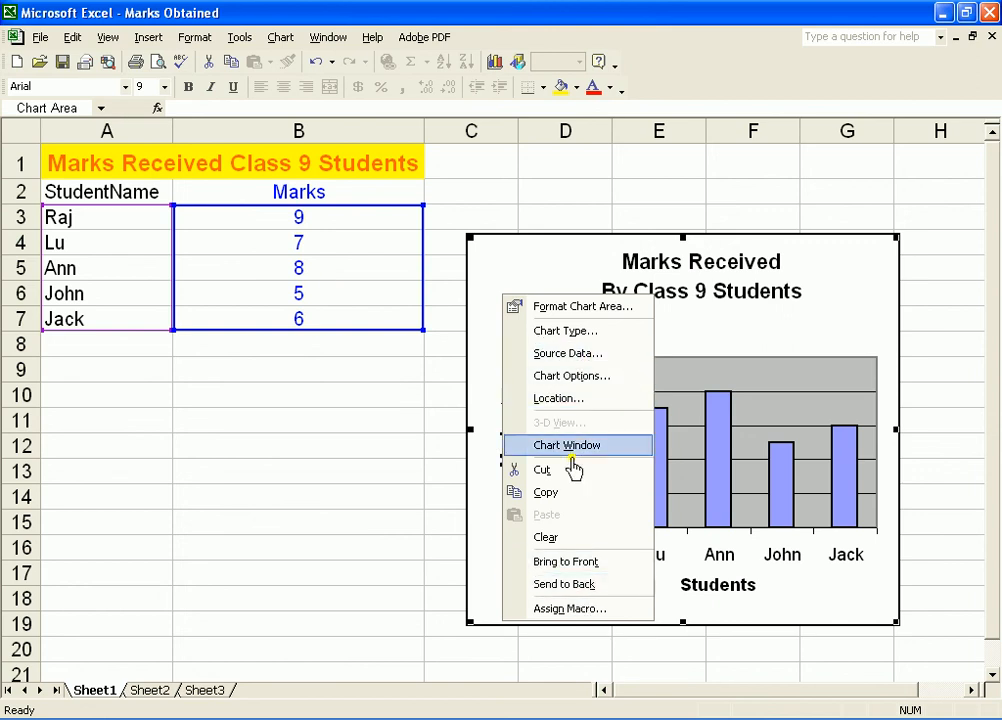
left_click(586, 308)
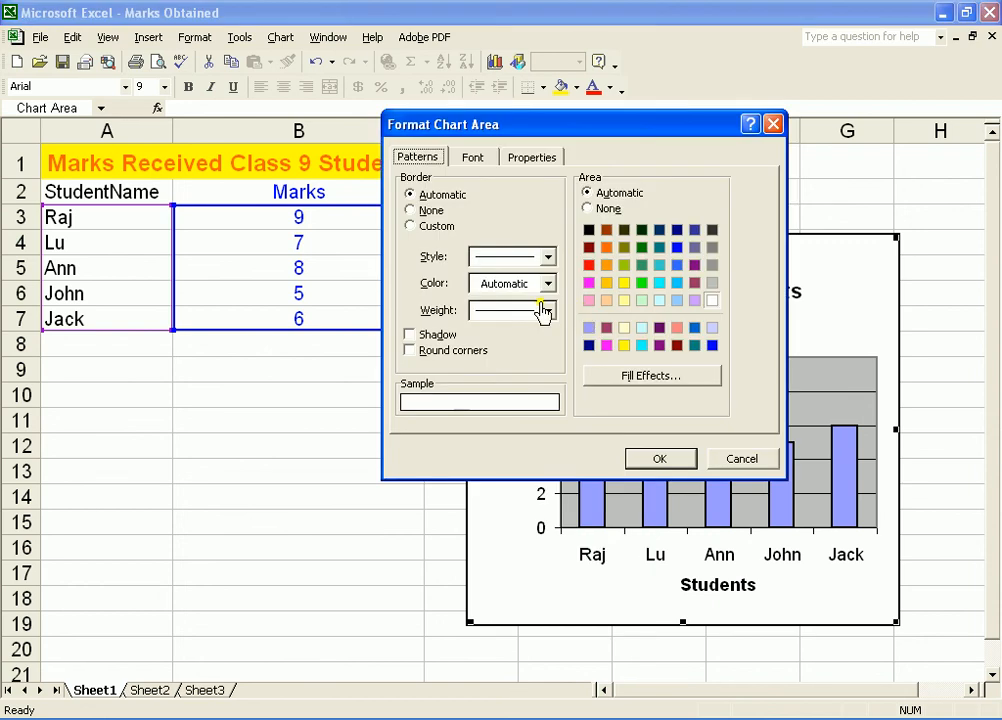
left_click(409, 228)
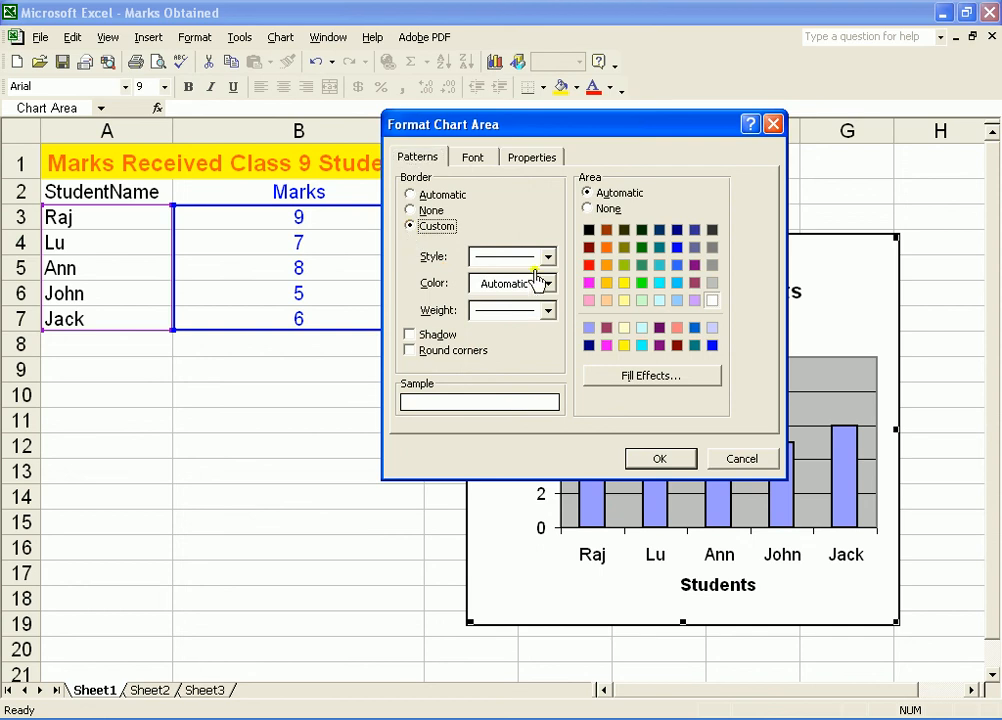
left_click(547, 258)
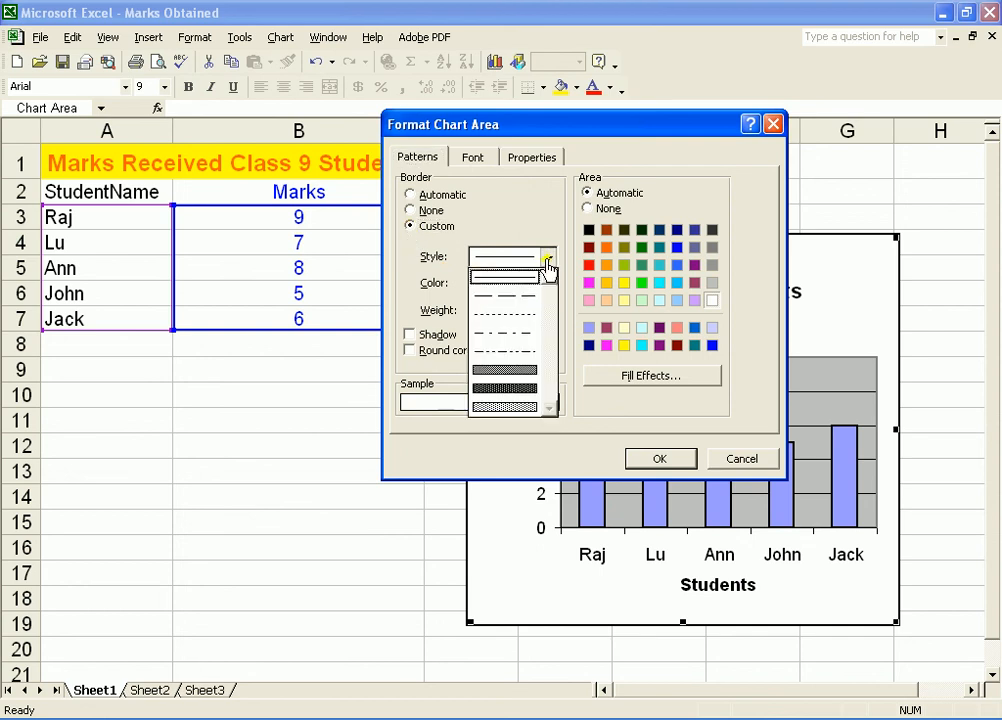
left_click(521, 373)
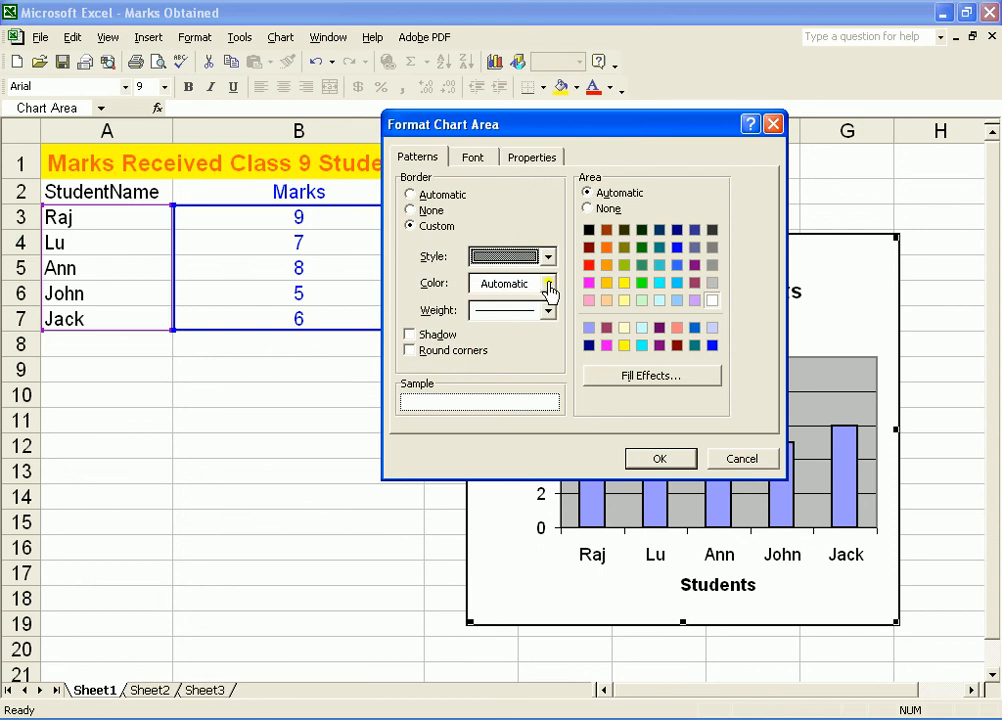
left_click(549, 284)
left_click(498, 353)
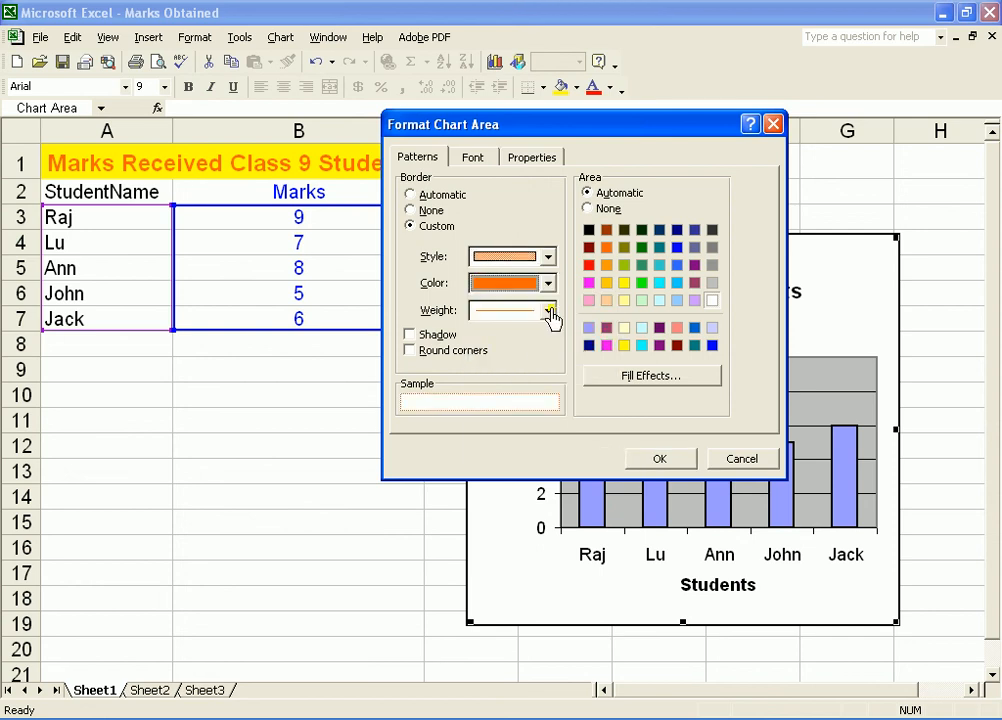
left_click(548, 311)
left_click(521, 394)
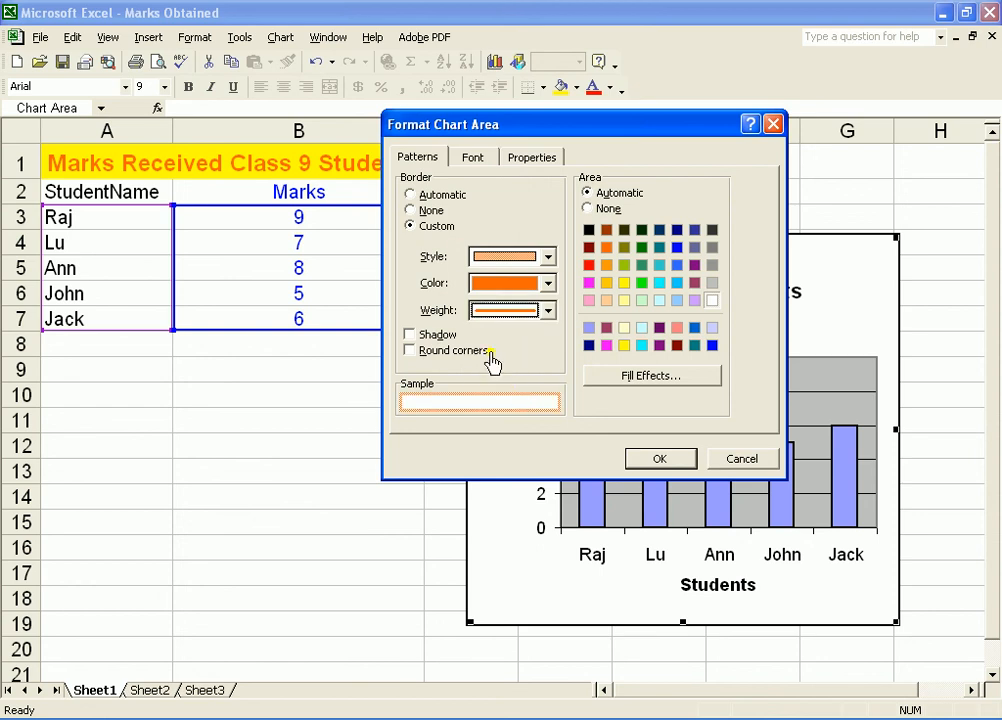
Add a shadow and round corners to the chart area border, review the font and positioning properties, and apply the formatting.
left_click(409, 335)
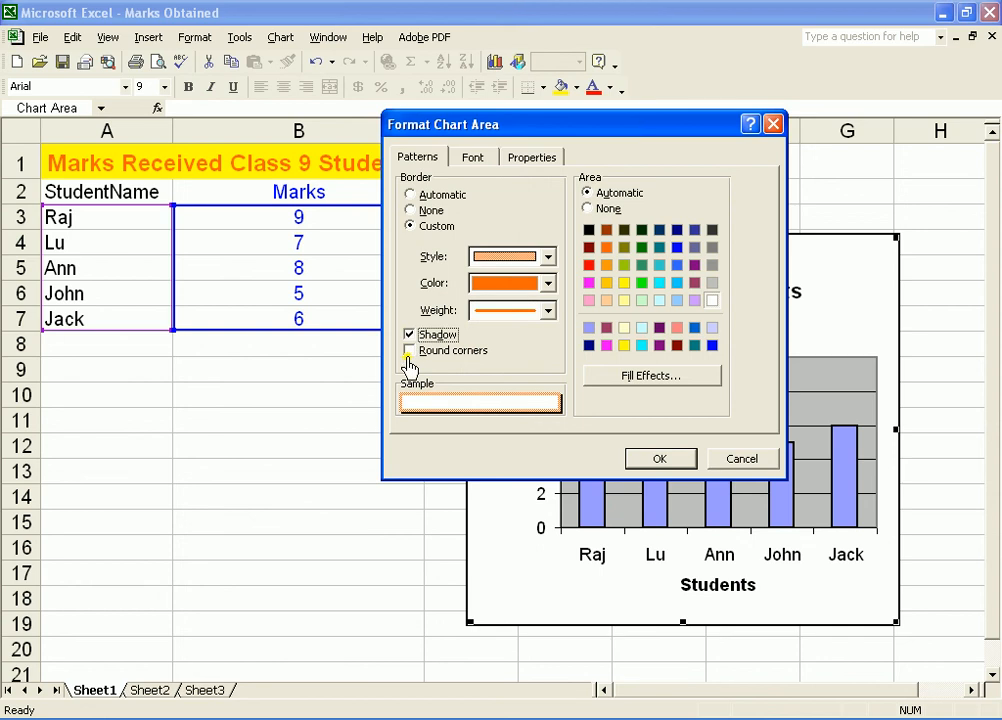
left_click(411, 351)
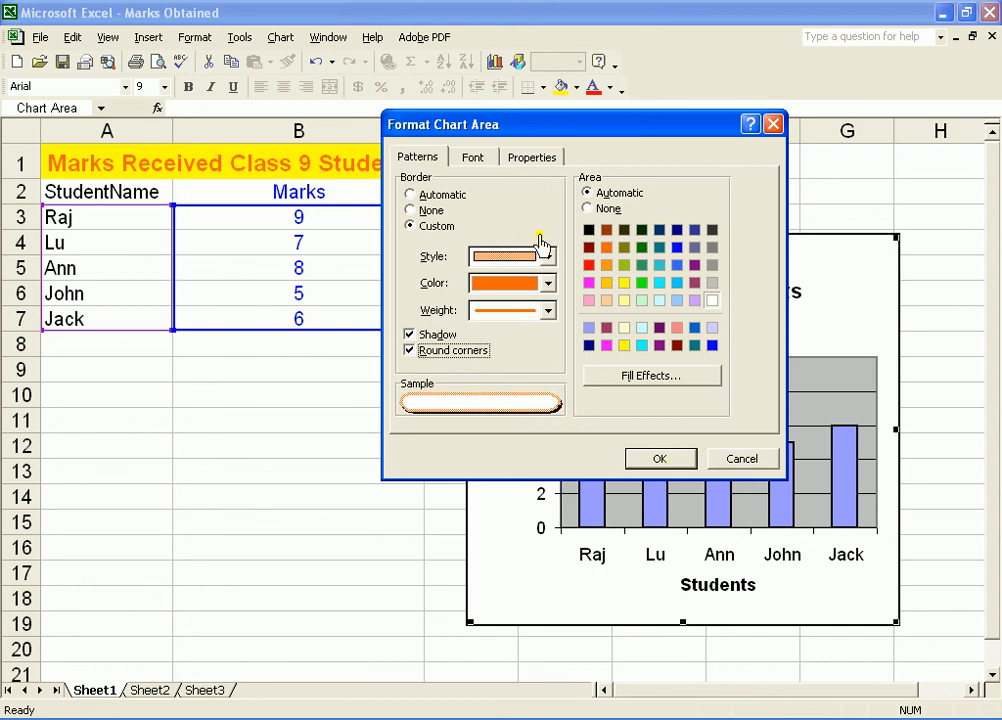
left_click(474, 158)
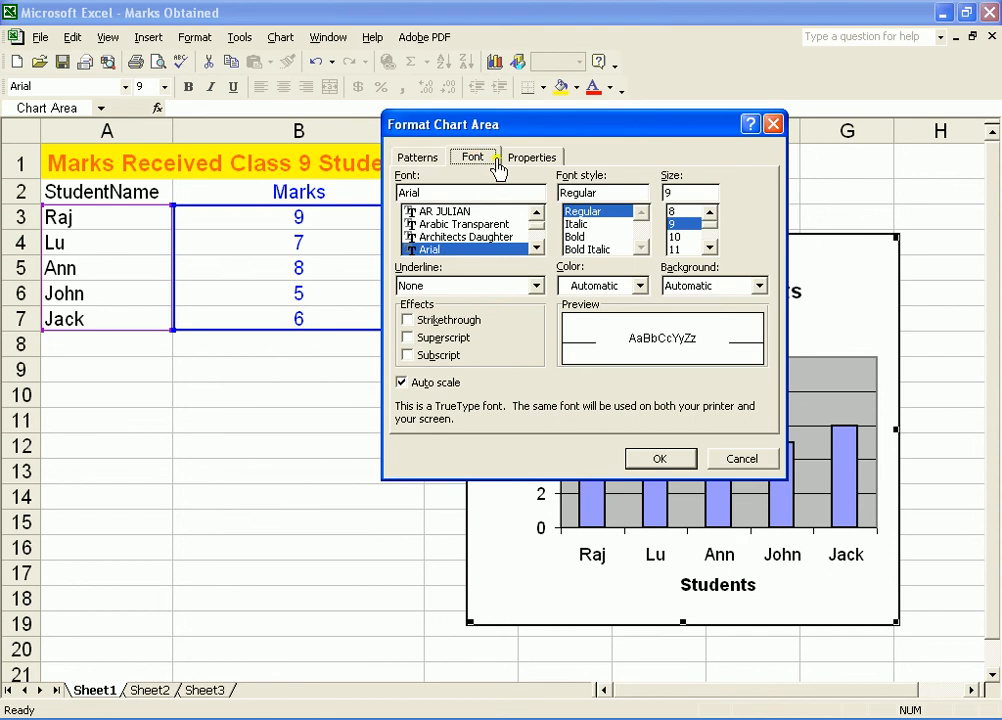
left_click(525, 163)
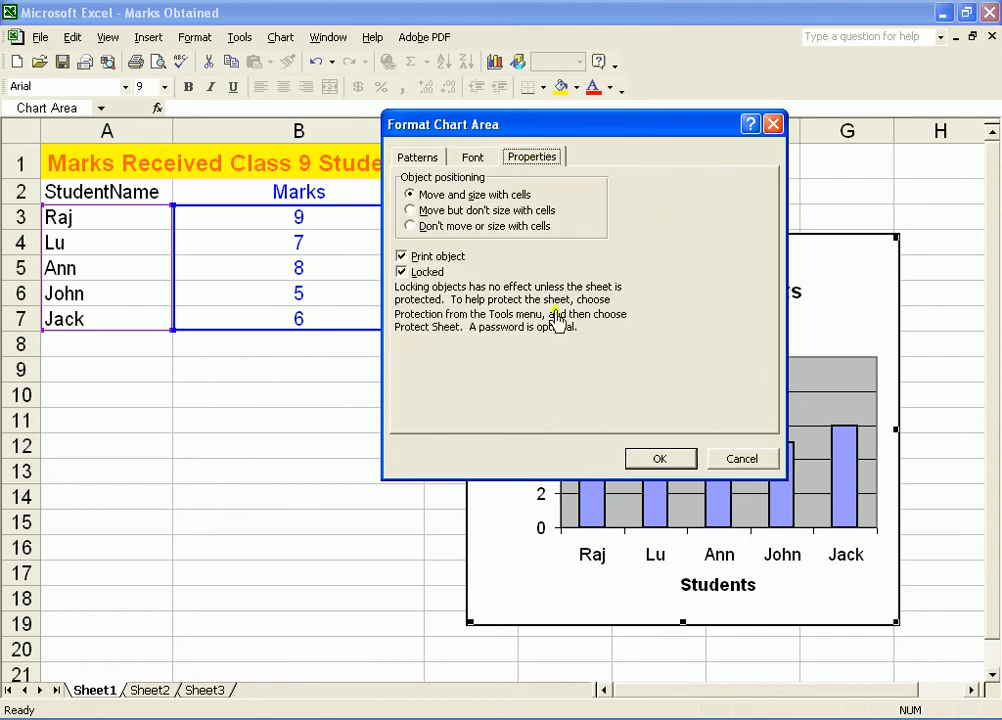
left_click(660, 459)
left_click(443, 445)
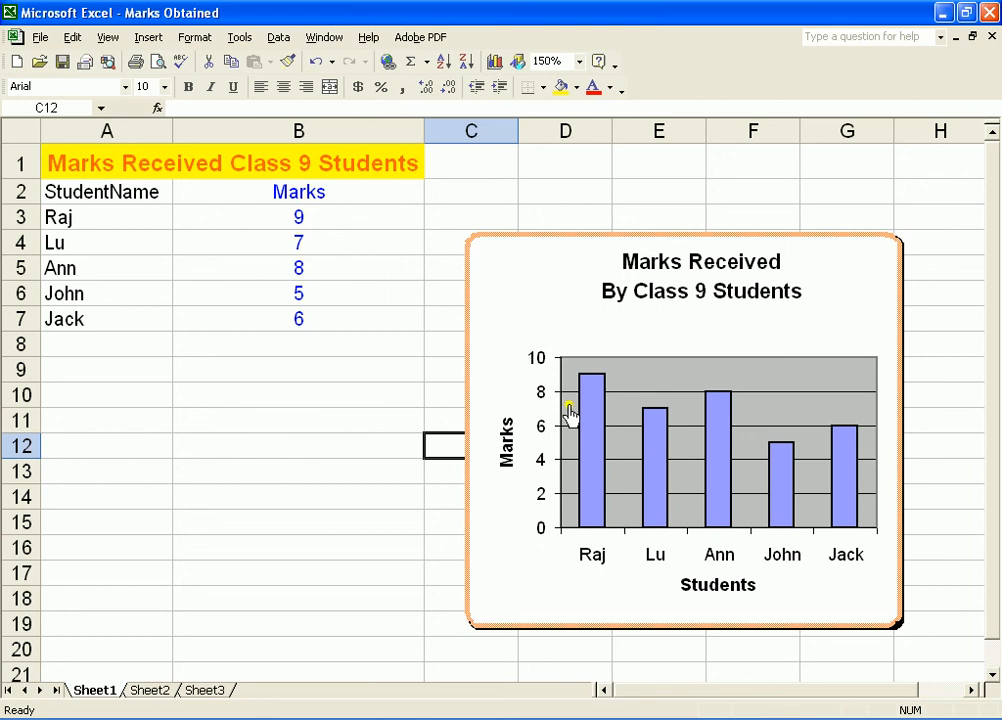
Fill the chart area with plum.
right_click(503, 302)
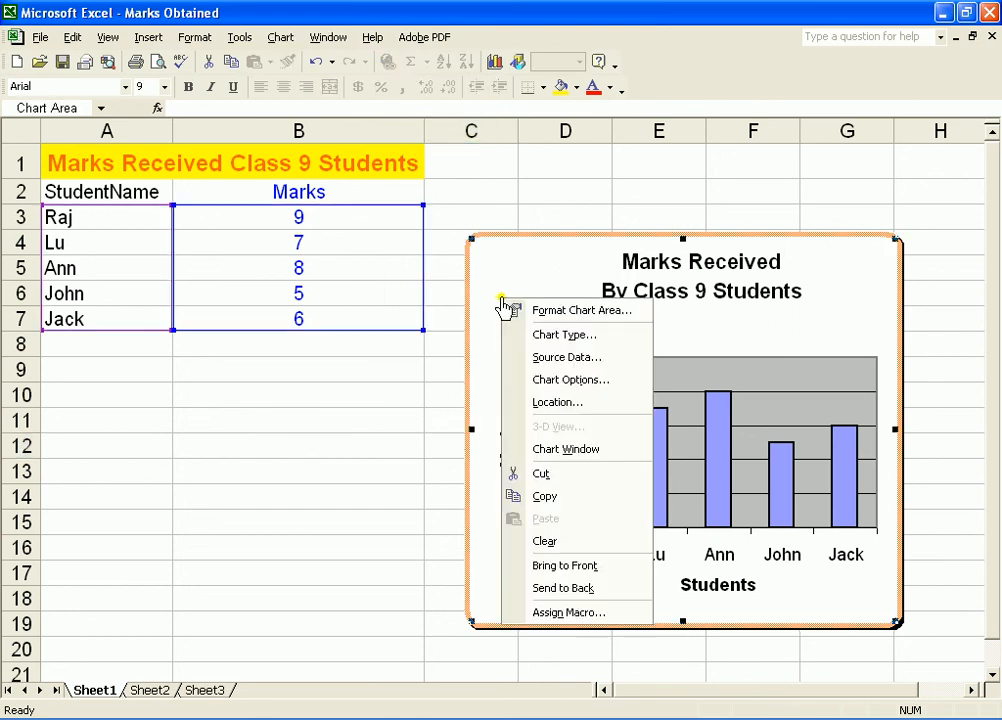
left_click(574, 313)
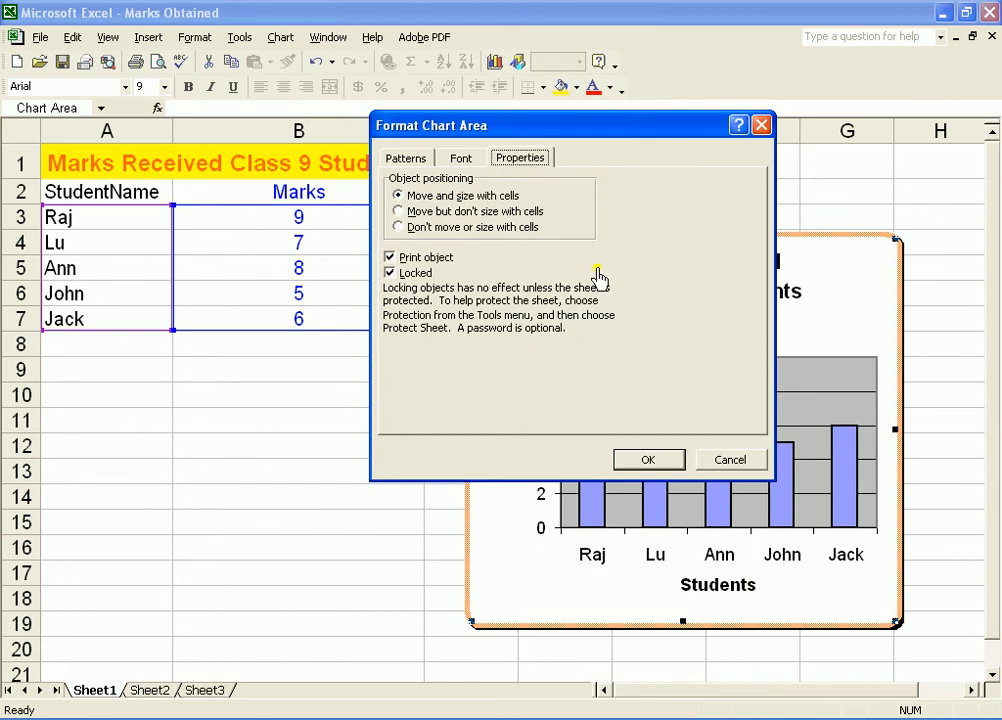
left_click(400, 162)
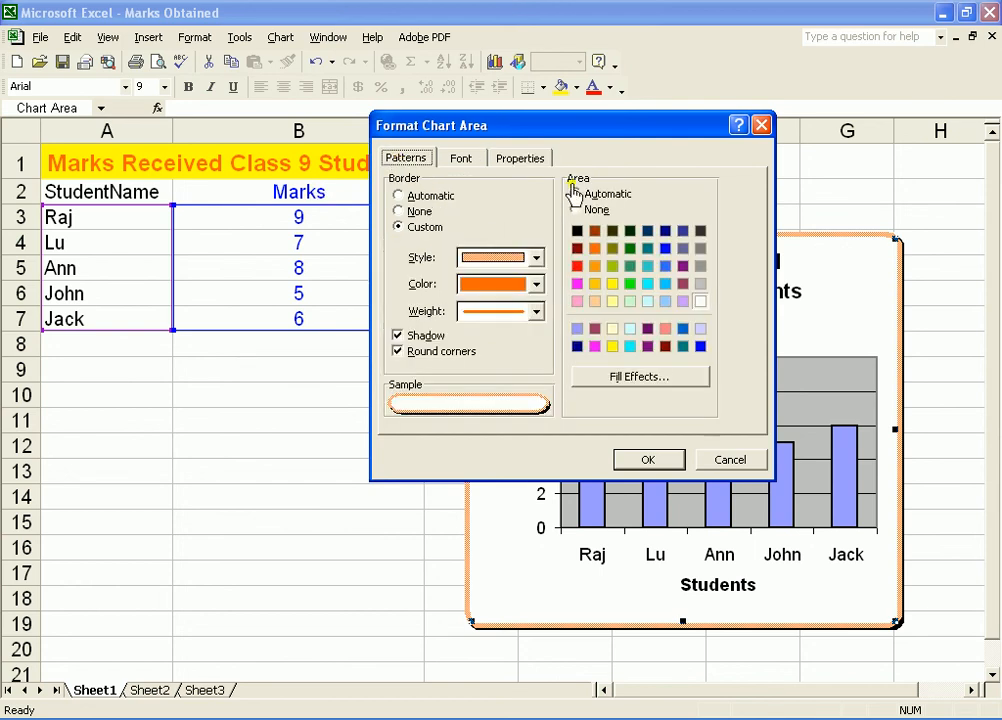
left_click(595, 267)
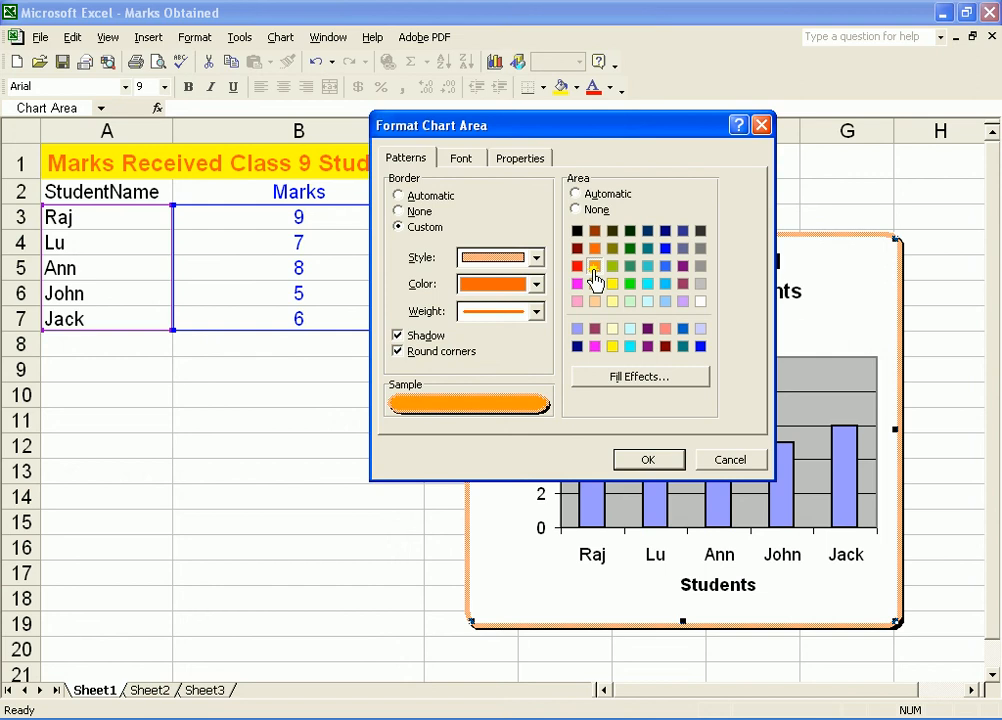
left_click(683, 285)
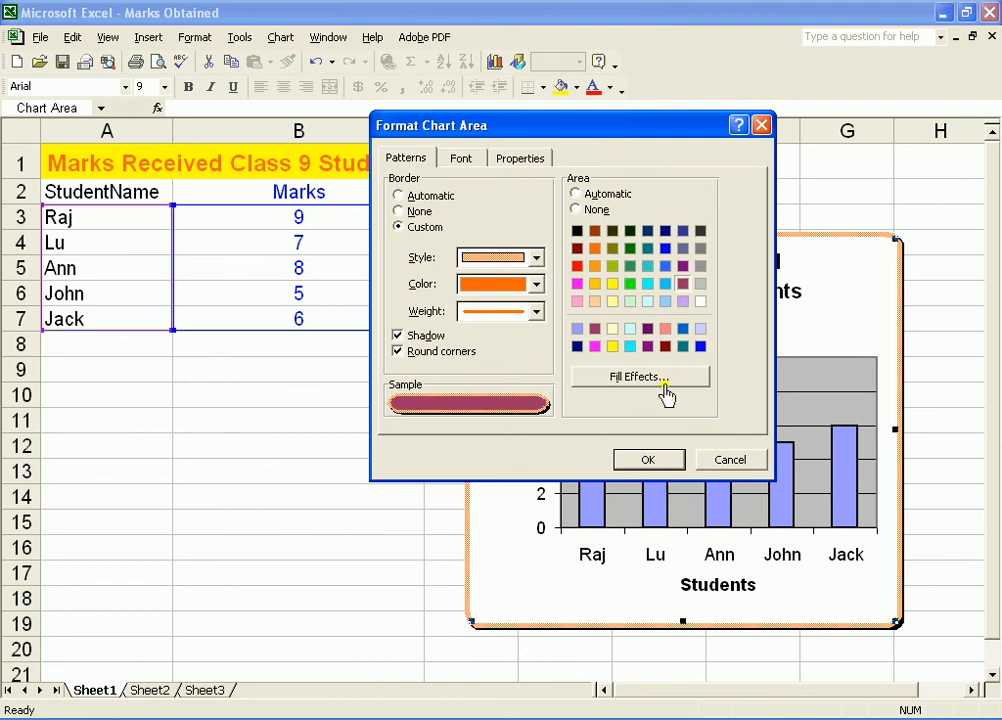
left_click(648, 460)
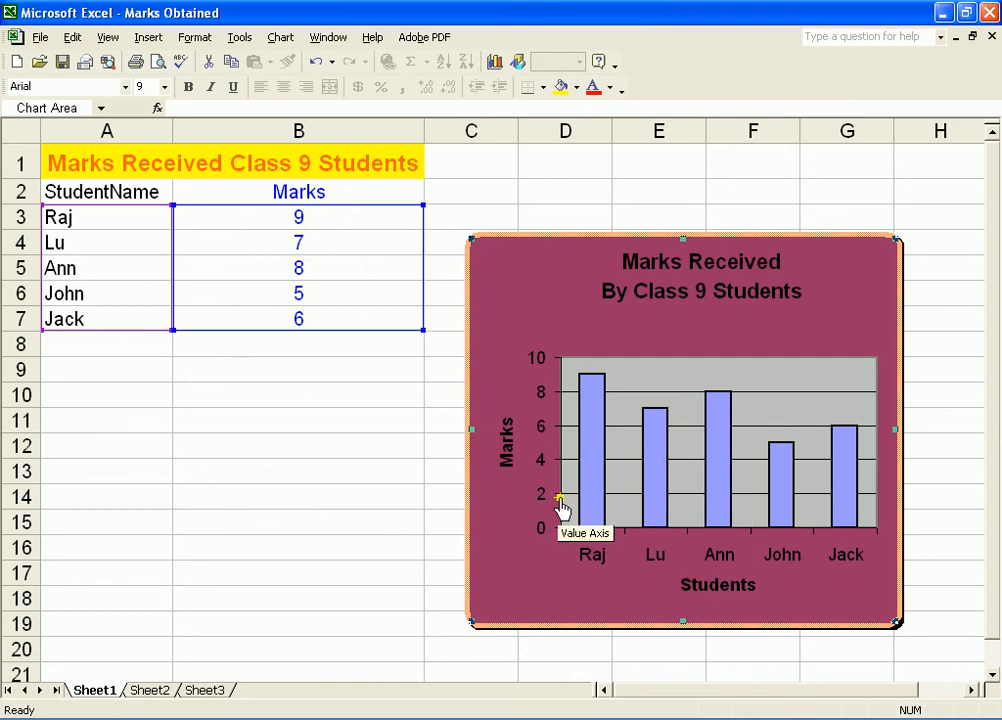
left_click(951, 406)
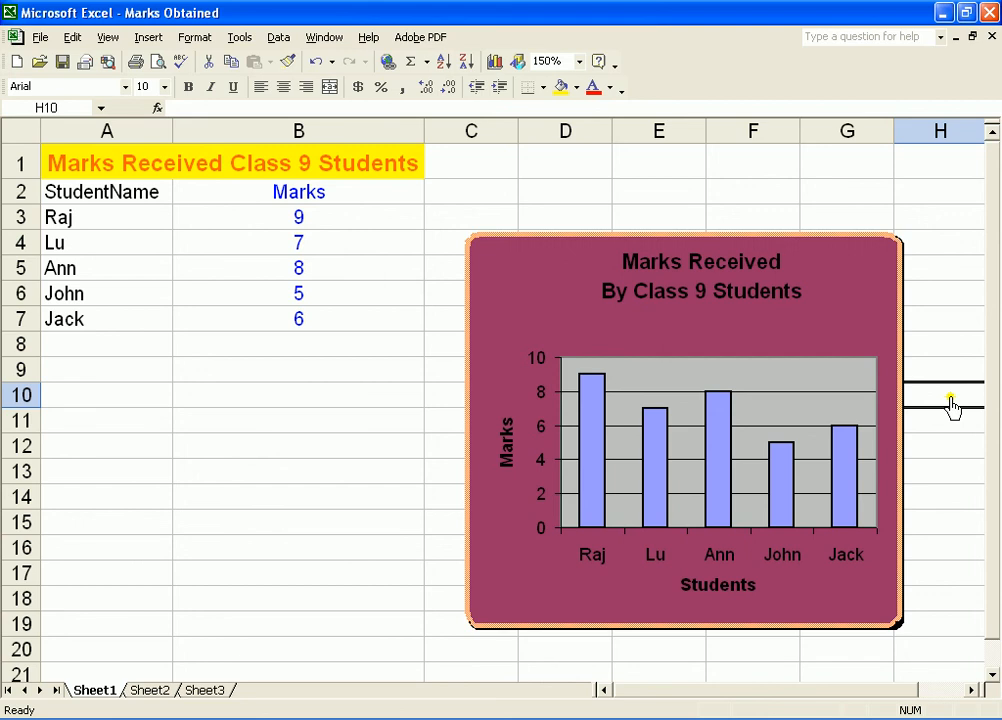
Change the chart area's fill colour to turquoise.
left_click(501, 318)
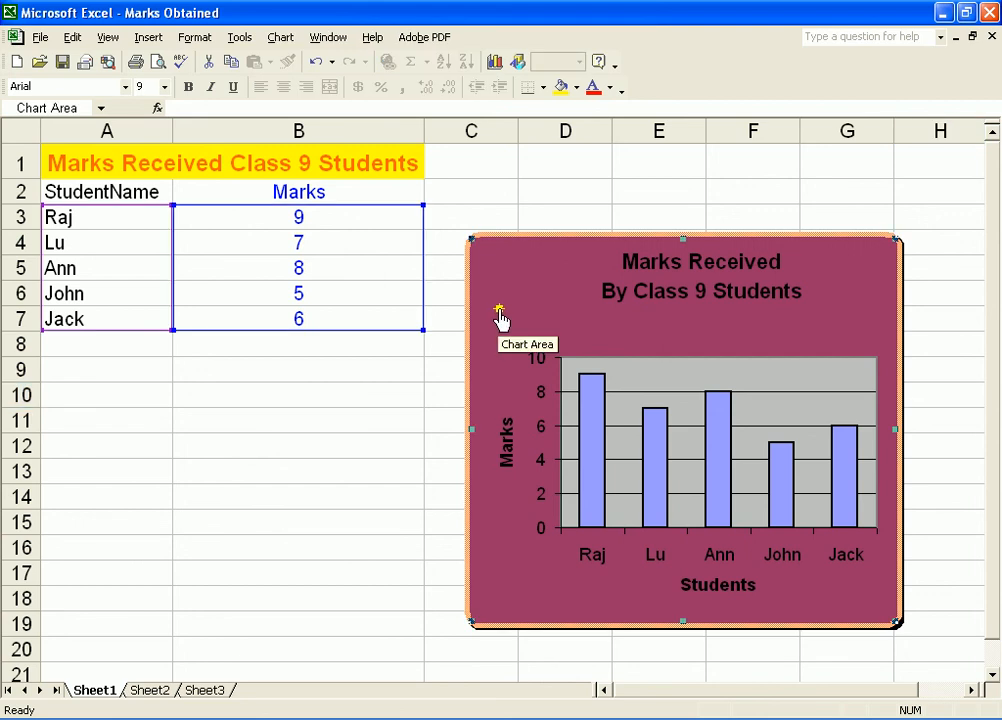
right_click(501, 318)
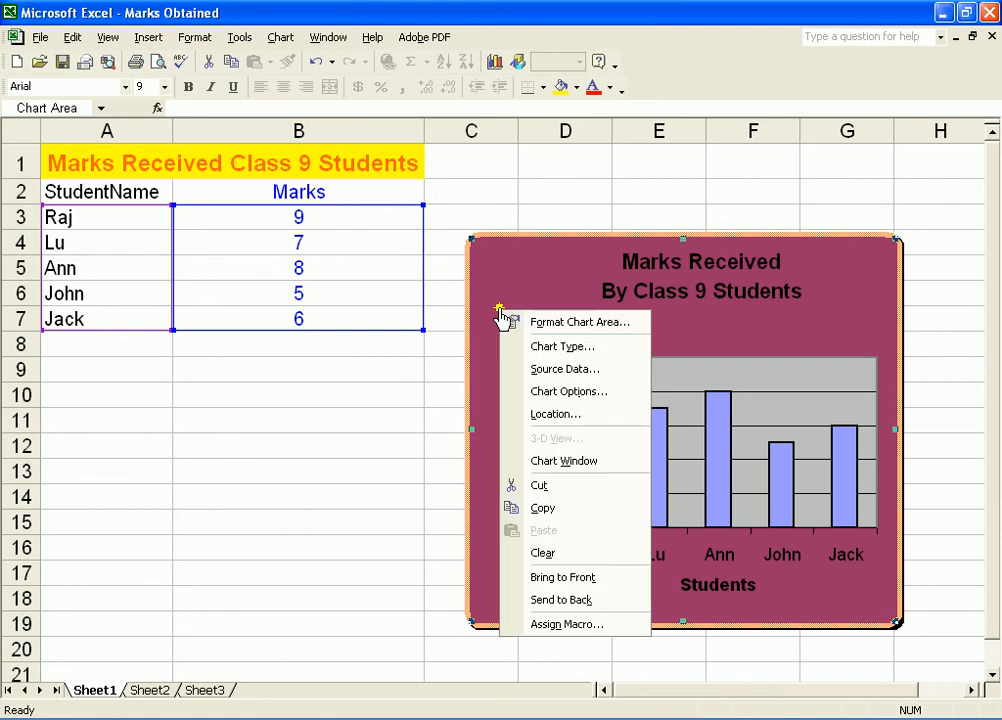
left_click(553, 323)
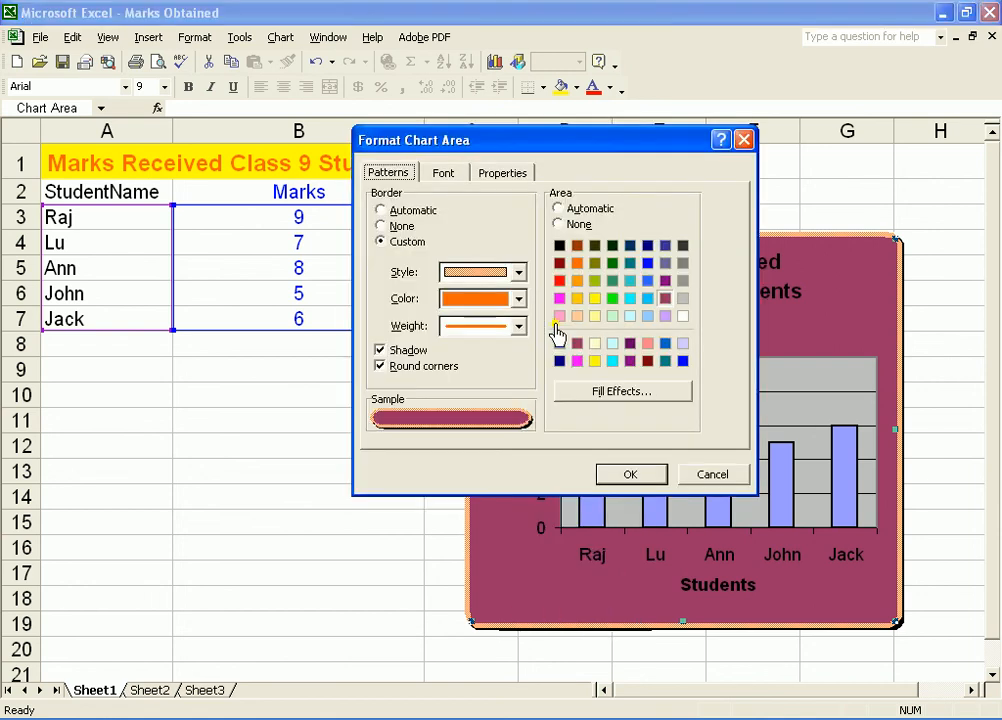
left_click(630, 299)
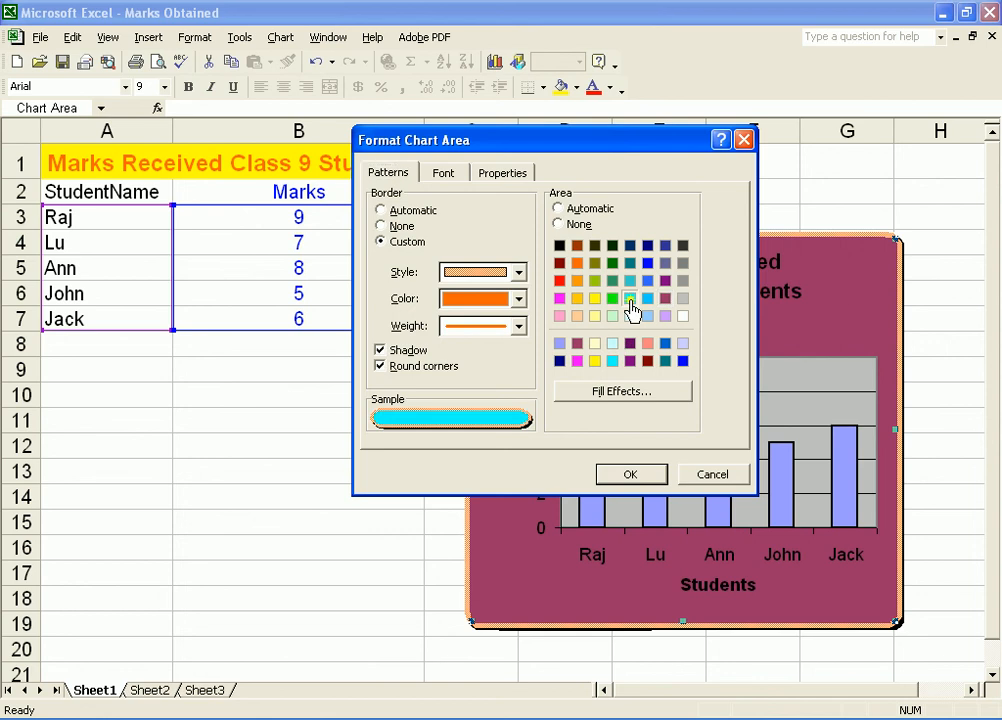
left_click(631, 476)
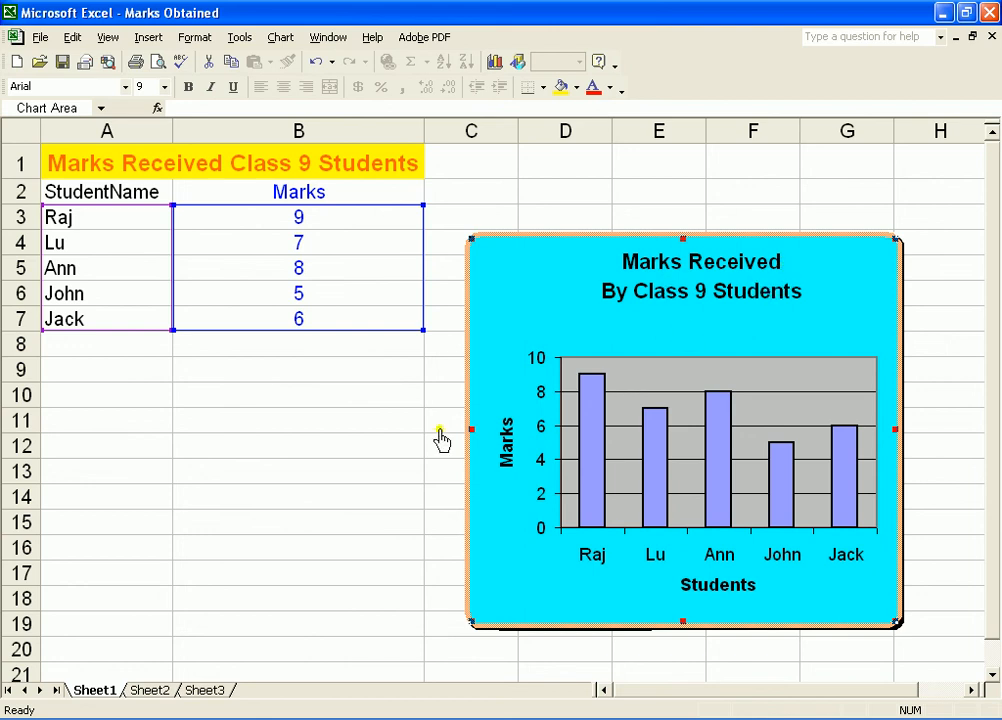
Change the chart area's fill colour to gold.
right_click(557, 304)
left_click(632, 314)
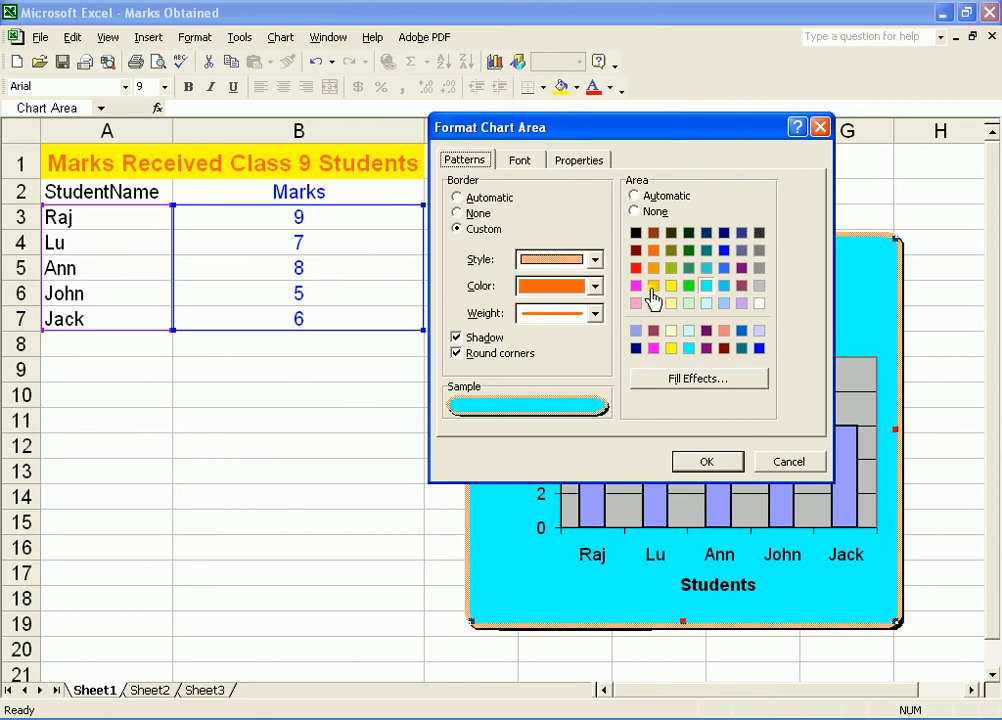
left_click(652, 289)
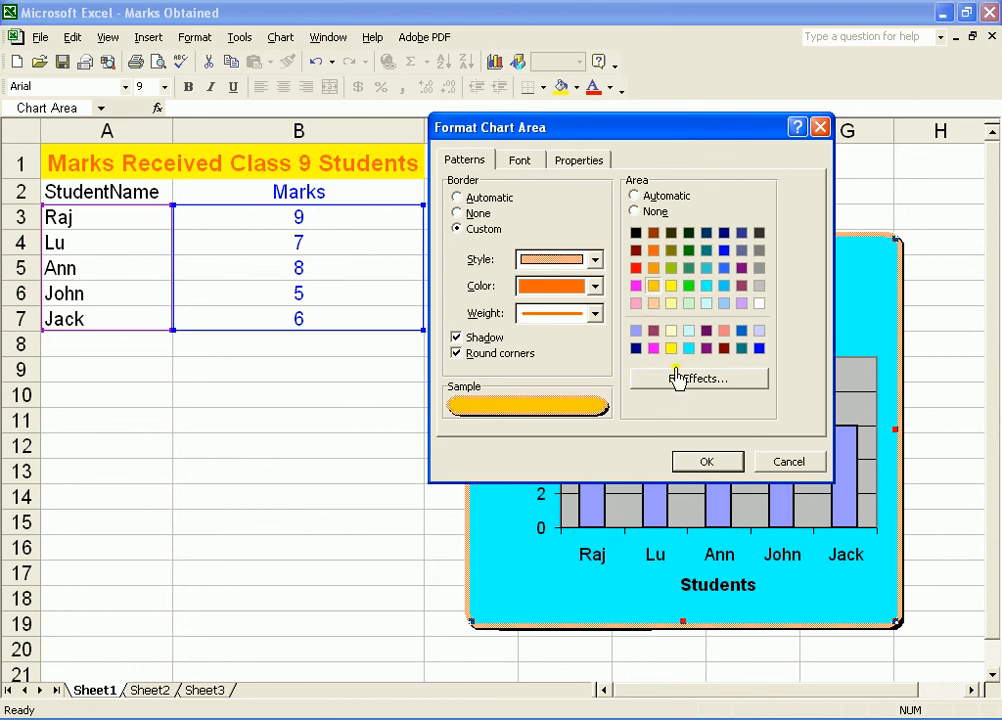
left_click(706, 461)
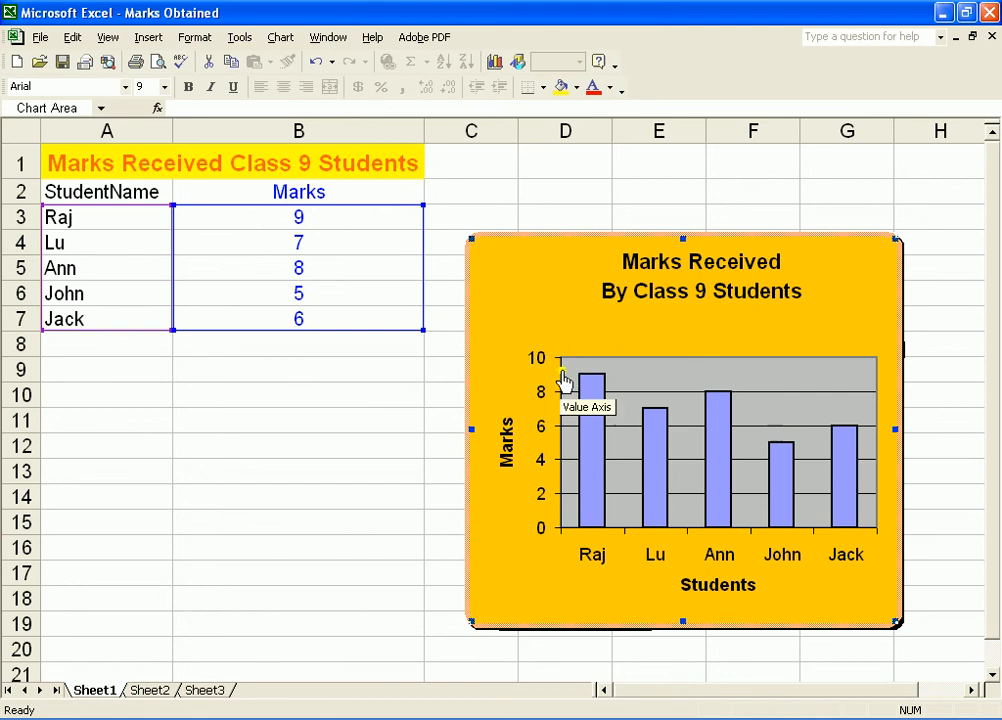
Give the chart's plot area a custom orange border and a tan fill.
left_click(698, 385)
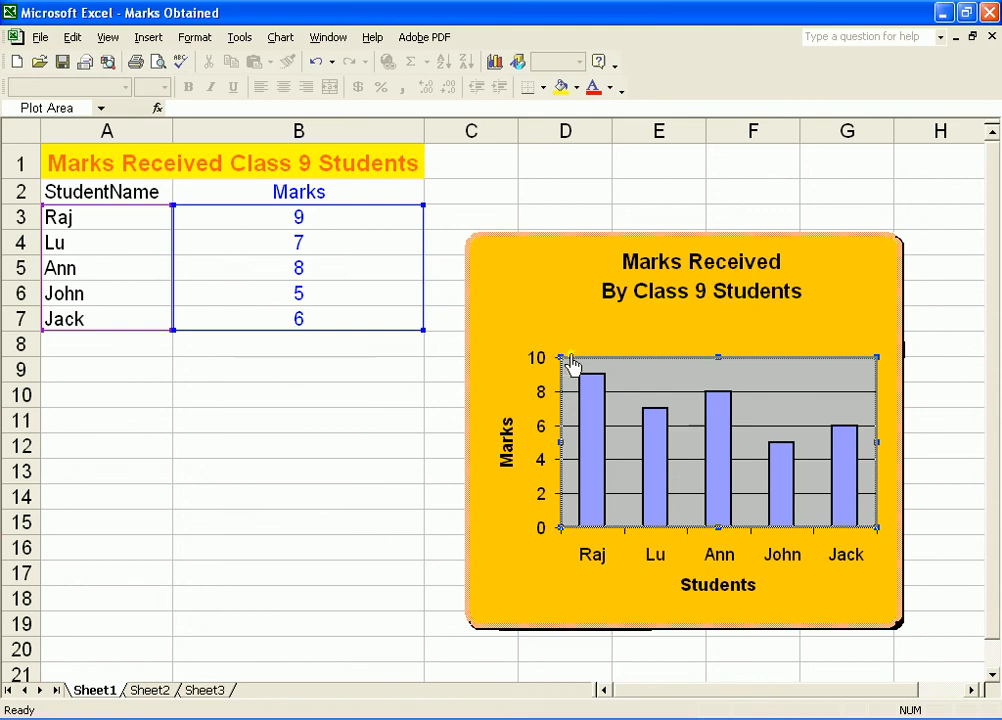
right_click(767, 379)
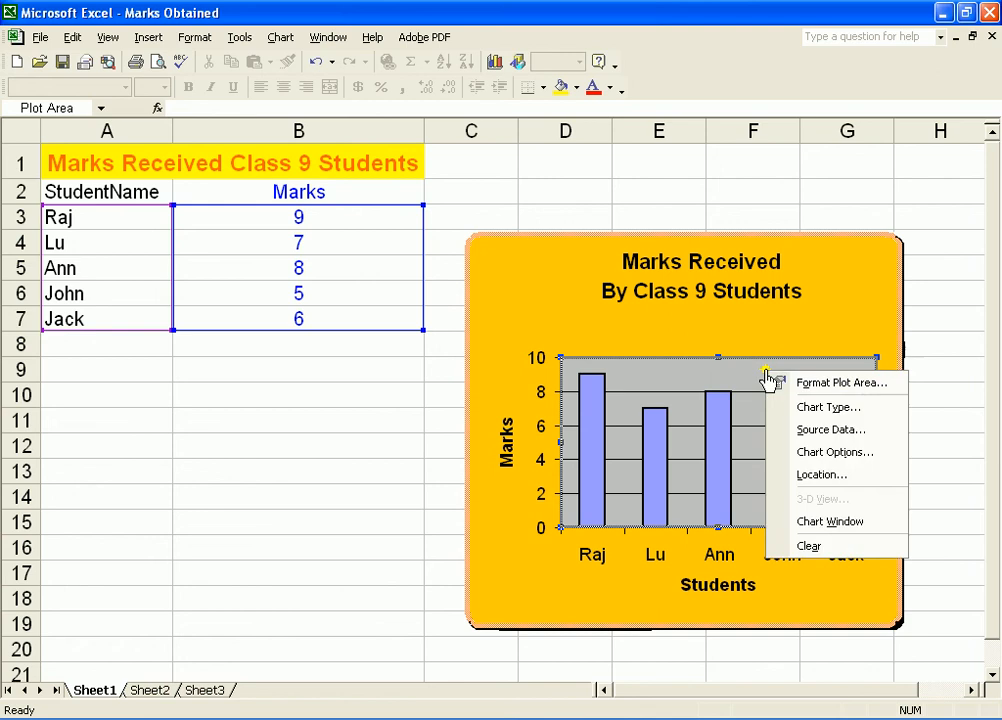
left_click(817, 385)
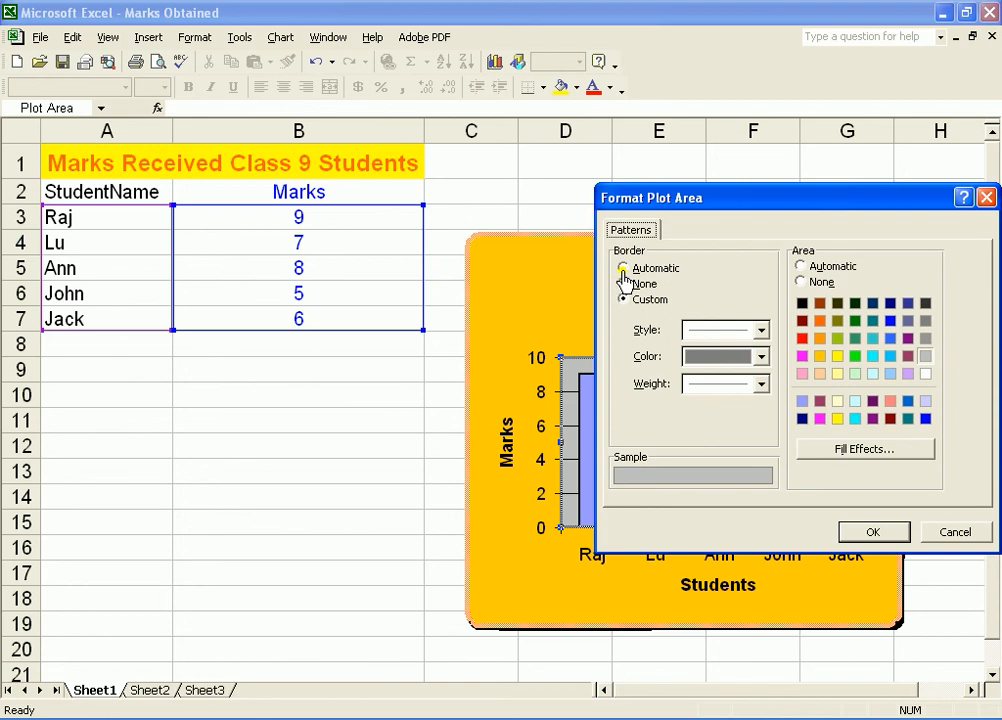
left_click(623, 299)
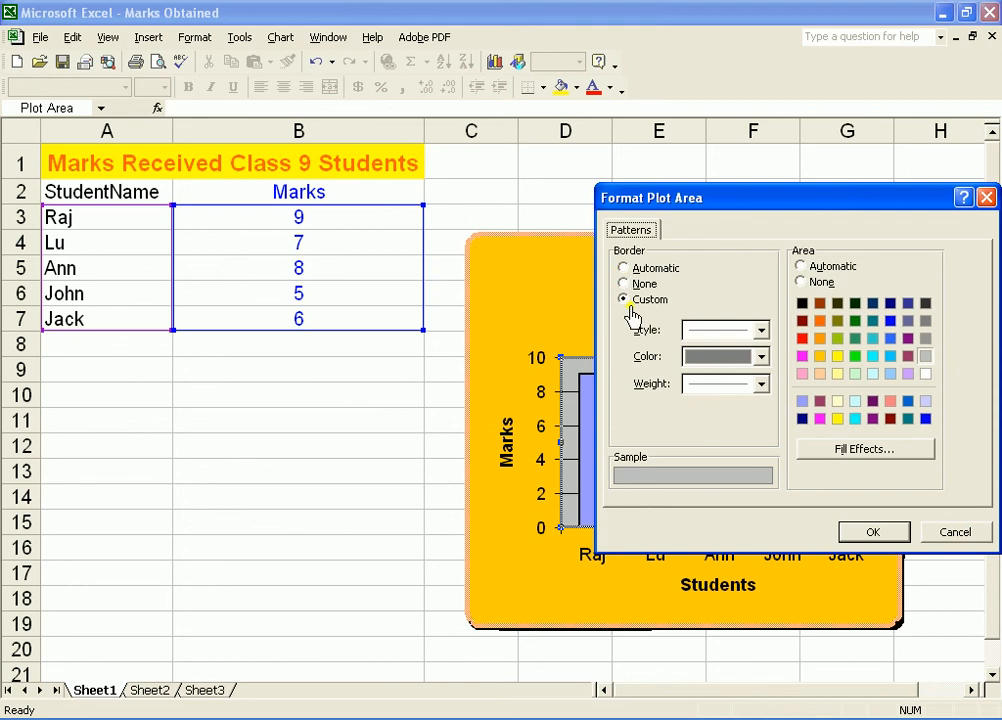
left_click(761, 359)
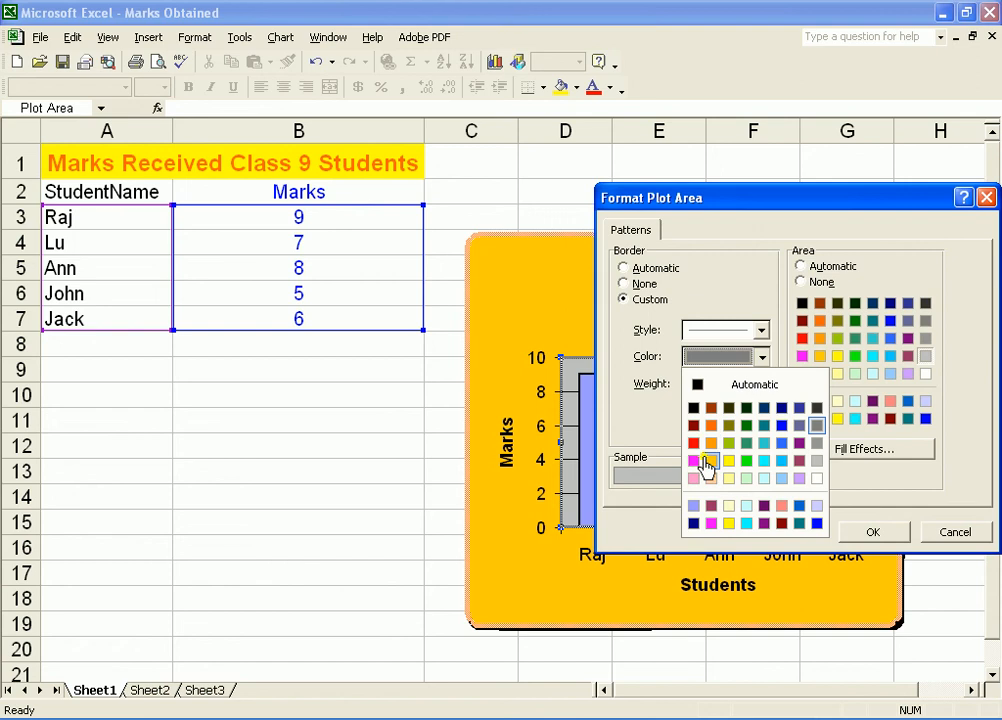
left_click(714, 441)
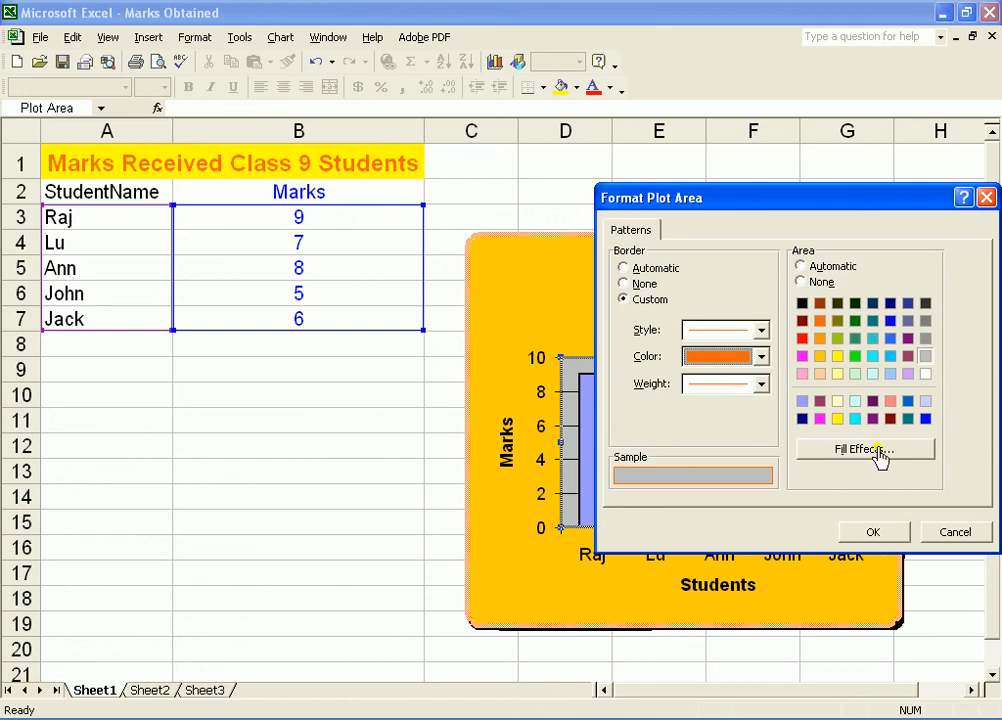
left_click(819, 374)
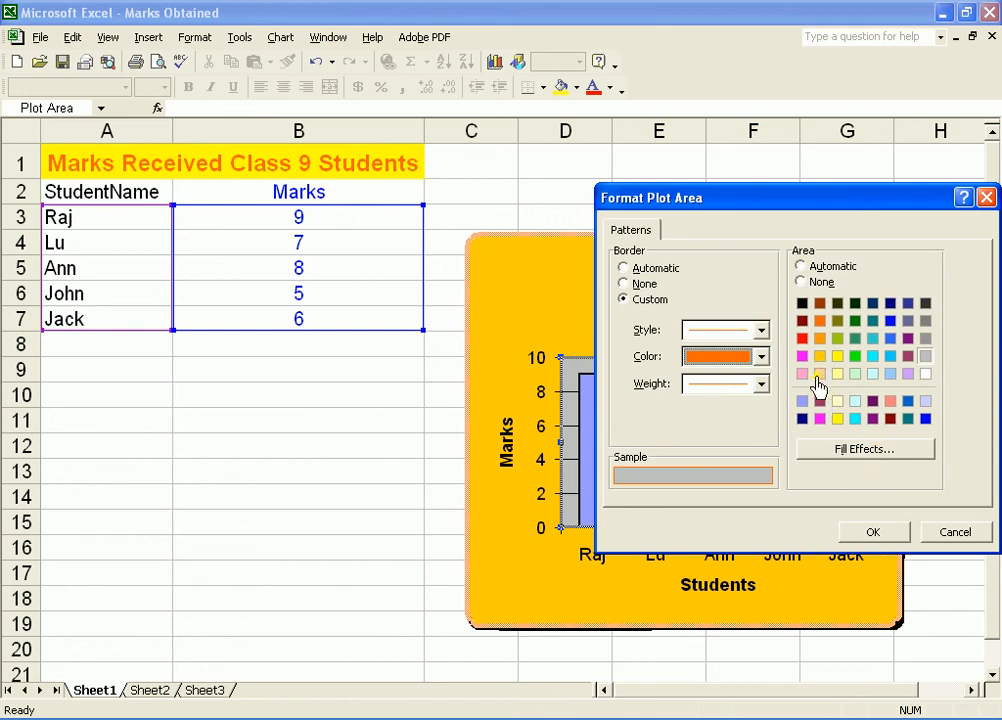
left_click(871, 532)
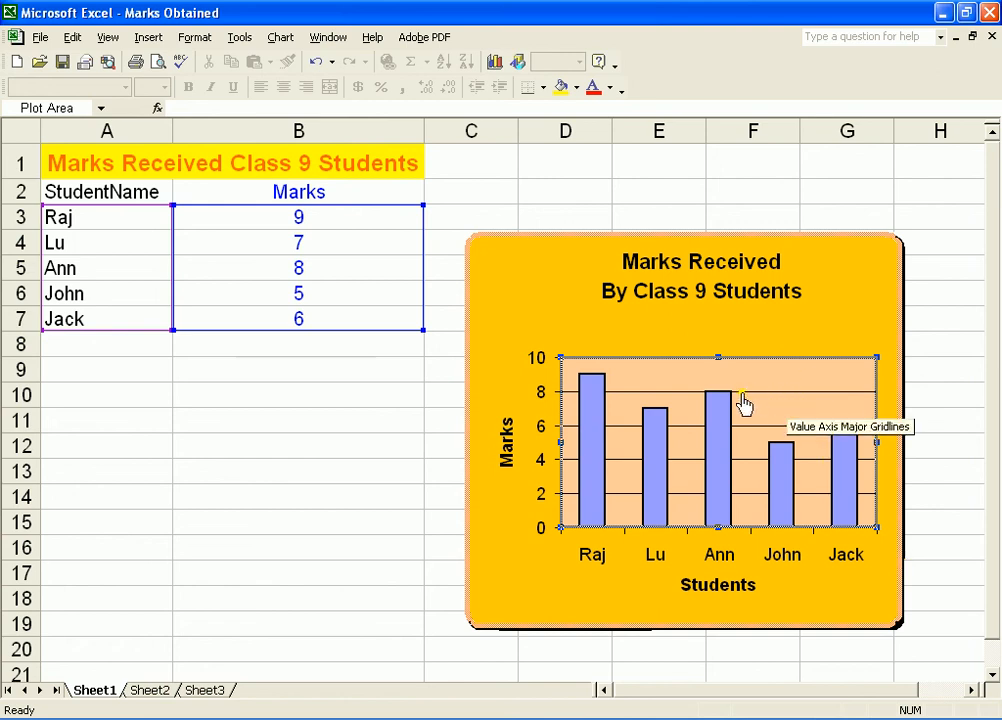
Format the value axis major gridlines as white lines with the second, thin line weight.
left_click(778, 398)
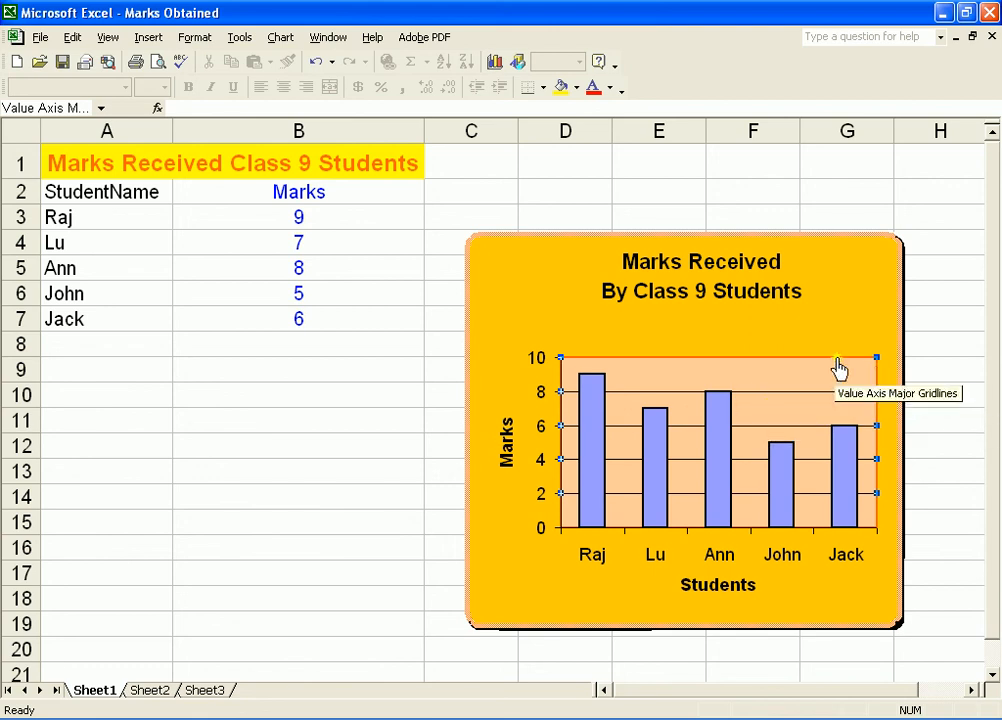
left_click(857, 336)
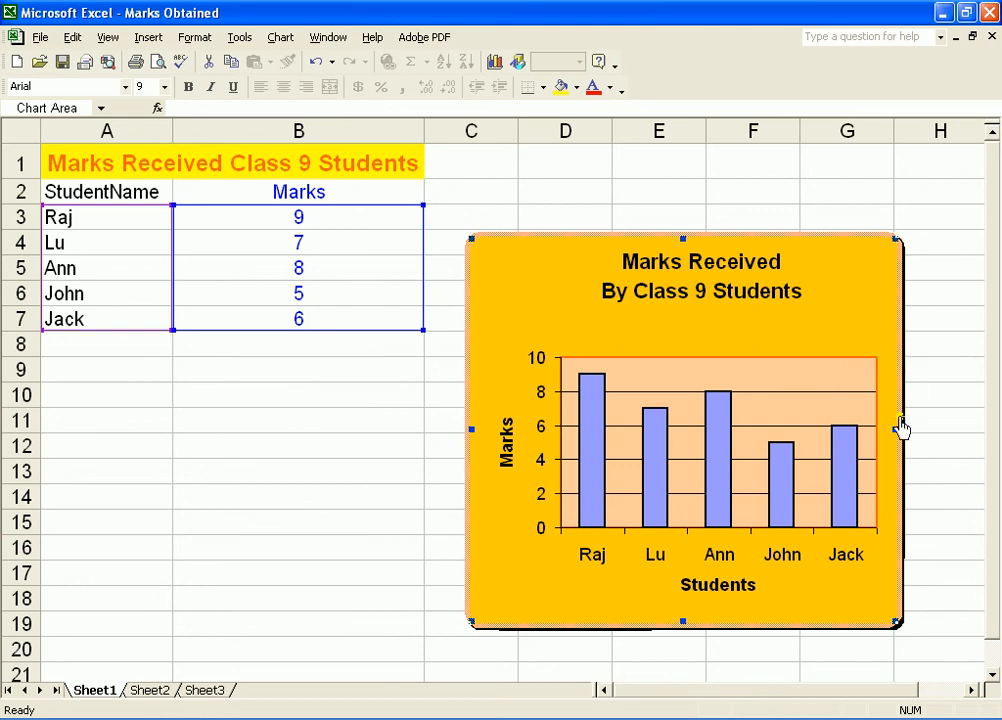
left_click(828, 374)
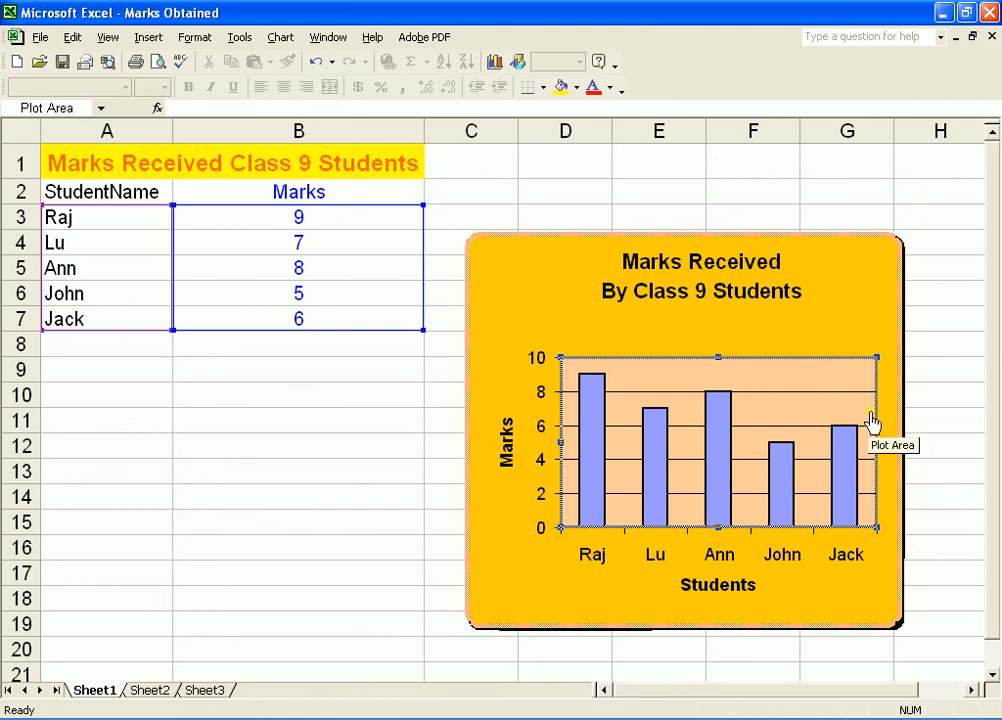
left_click(811, 392)
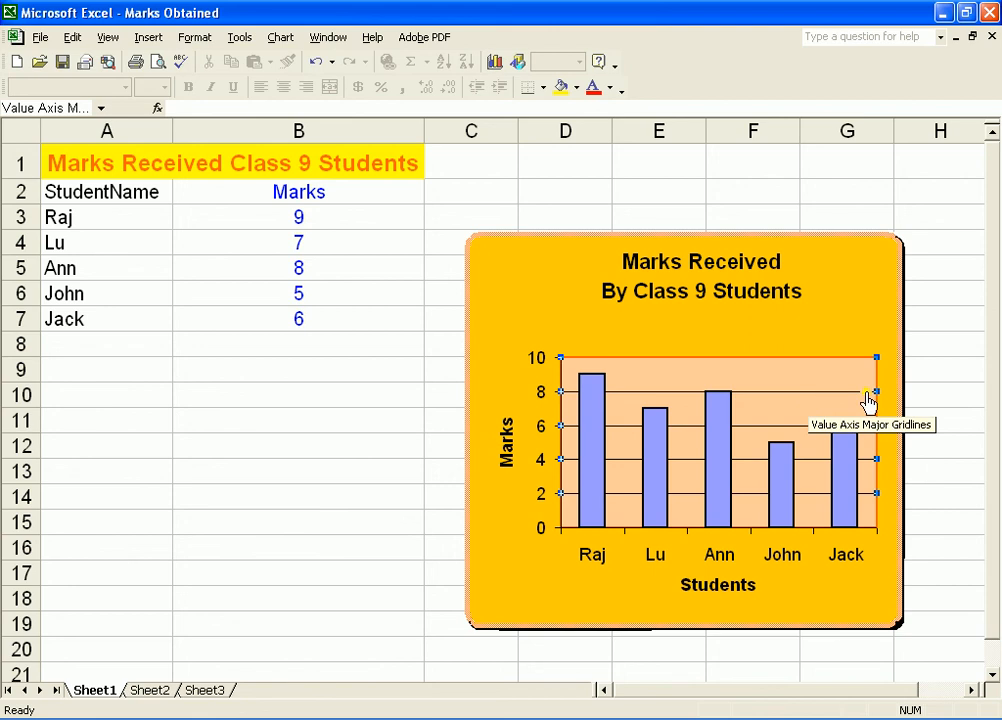
right_click(774, 401)
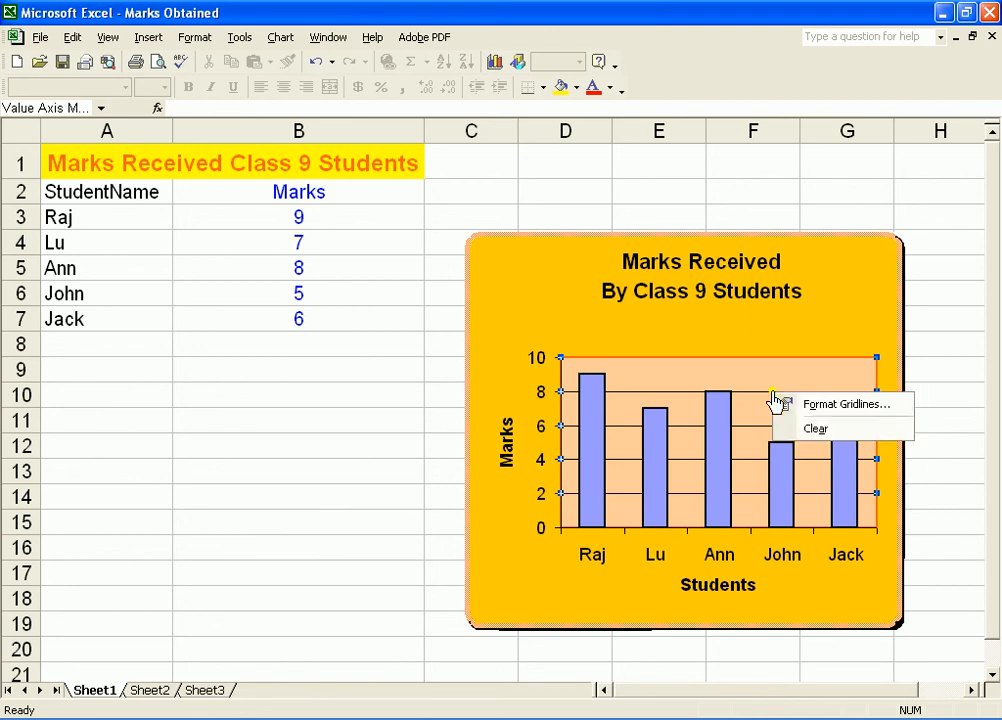
left_click(821, 405)
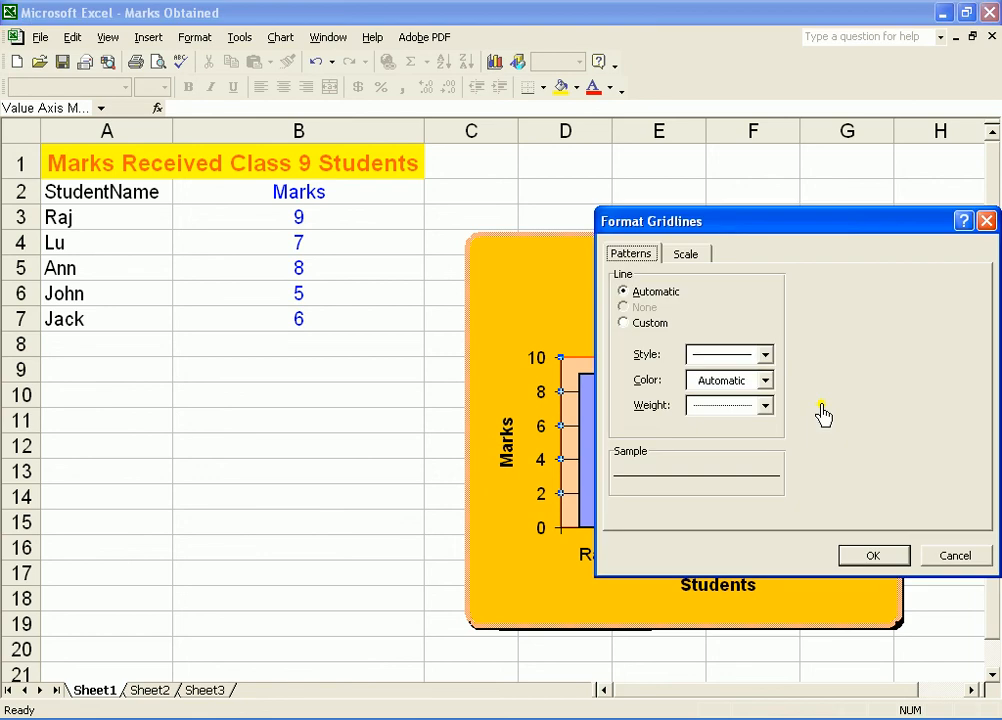
left_click(764, 382)
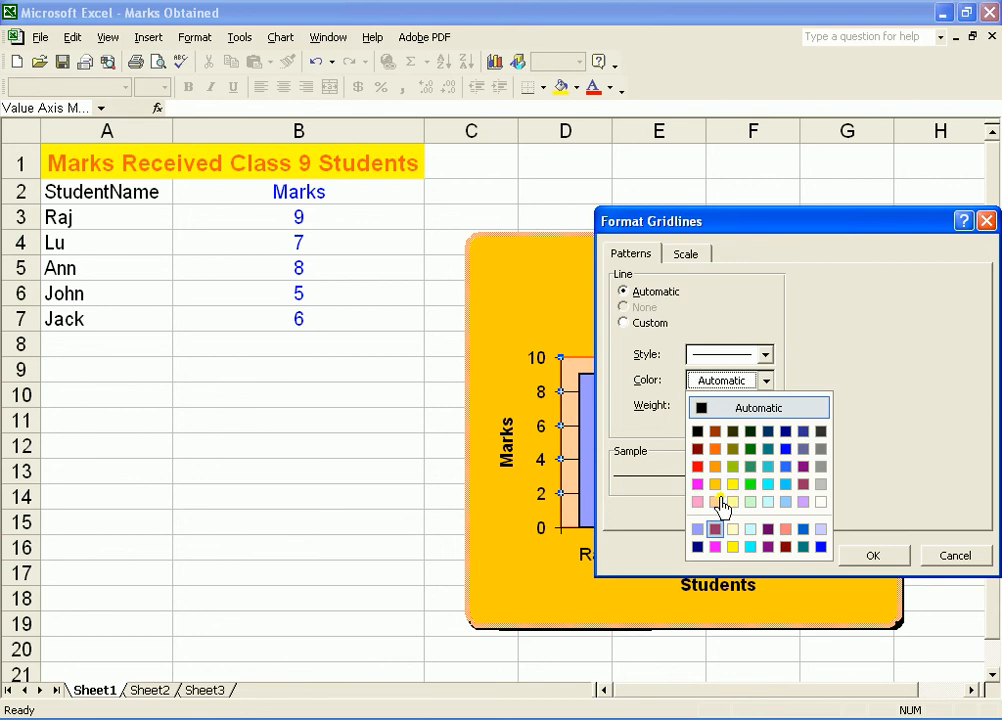
left_click(819, 502)
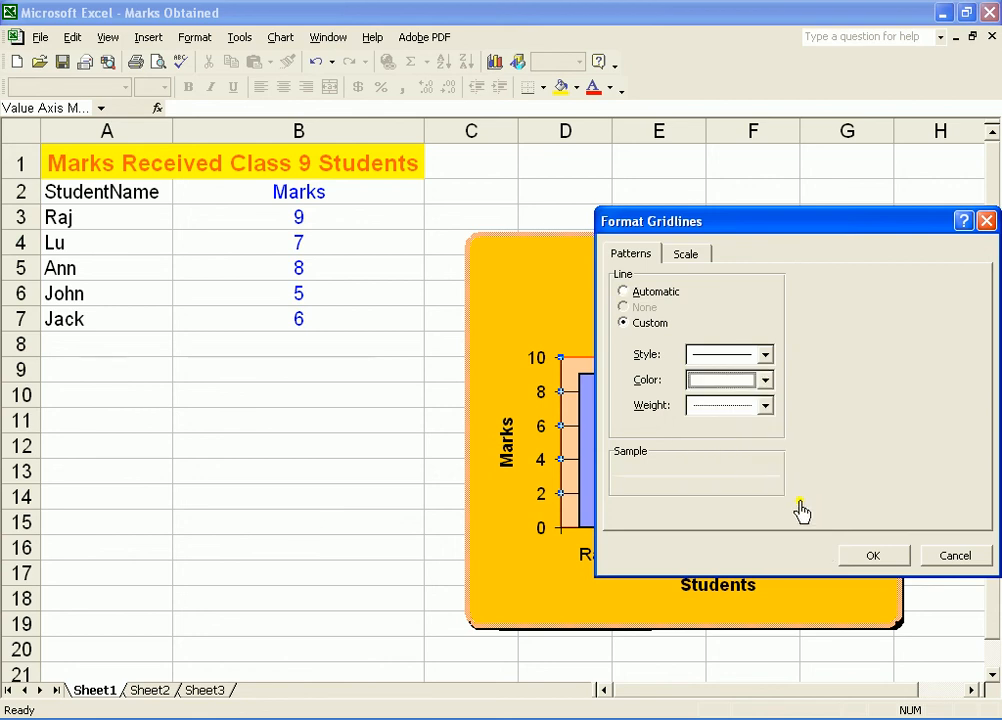
left_click(765, 406)
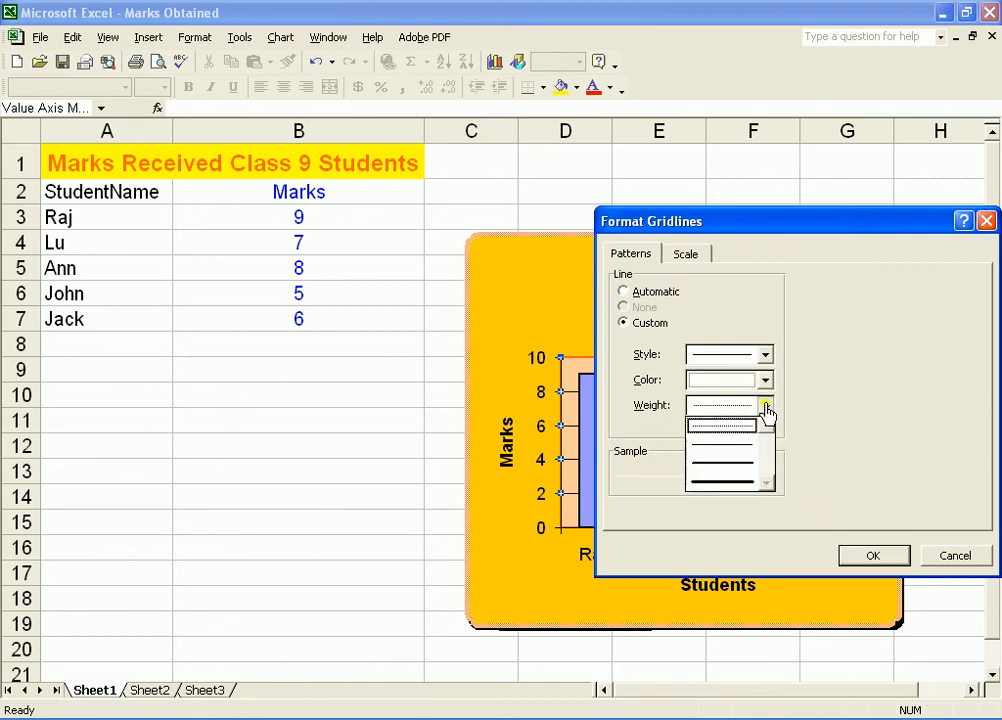
left_click(745, 447)
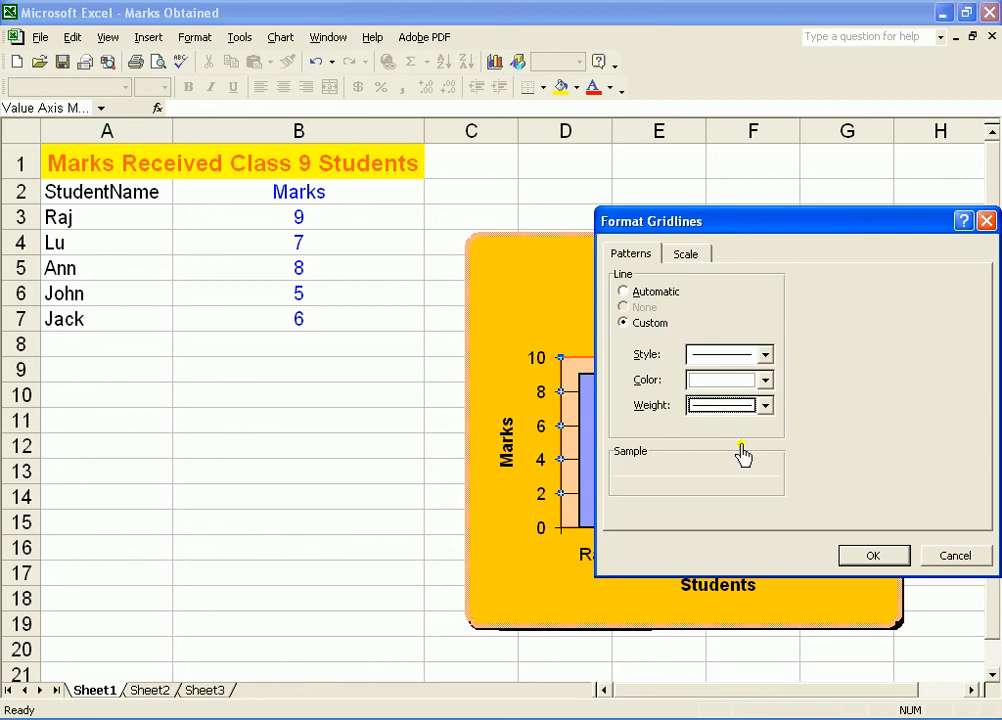
left_click(867, 554)
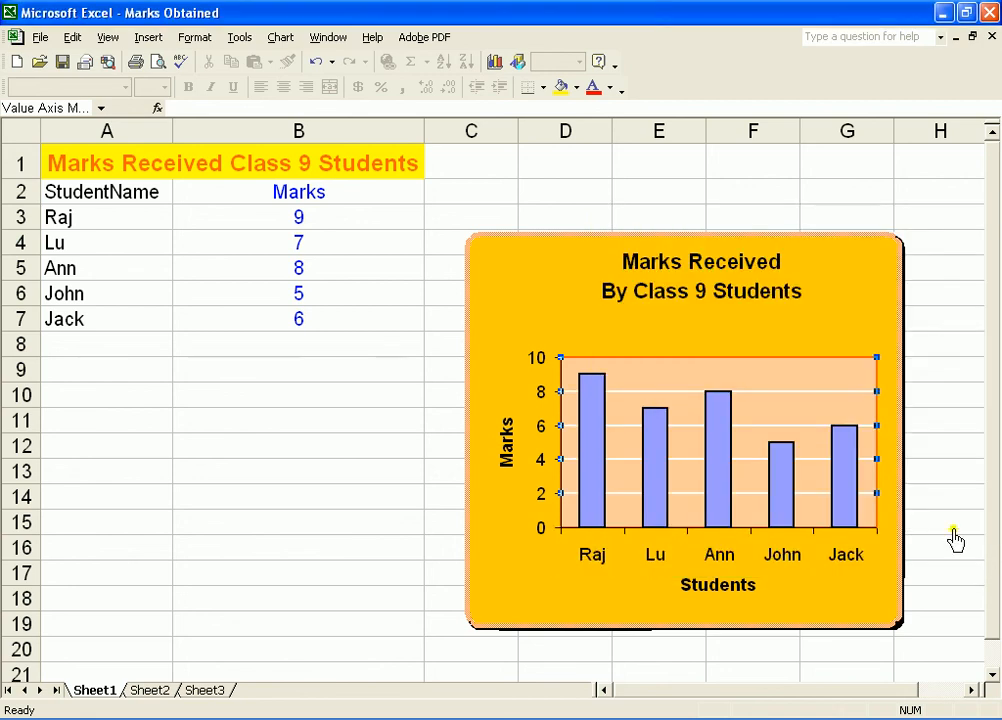
left_click(881, 307)
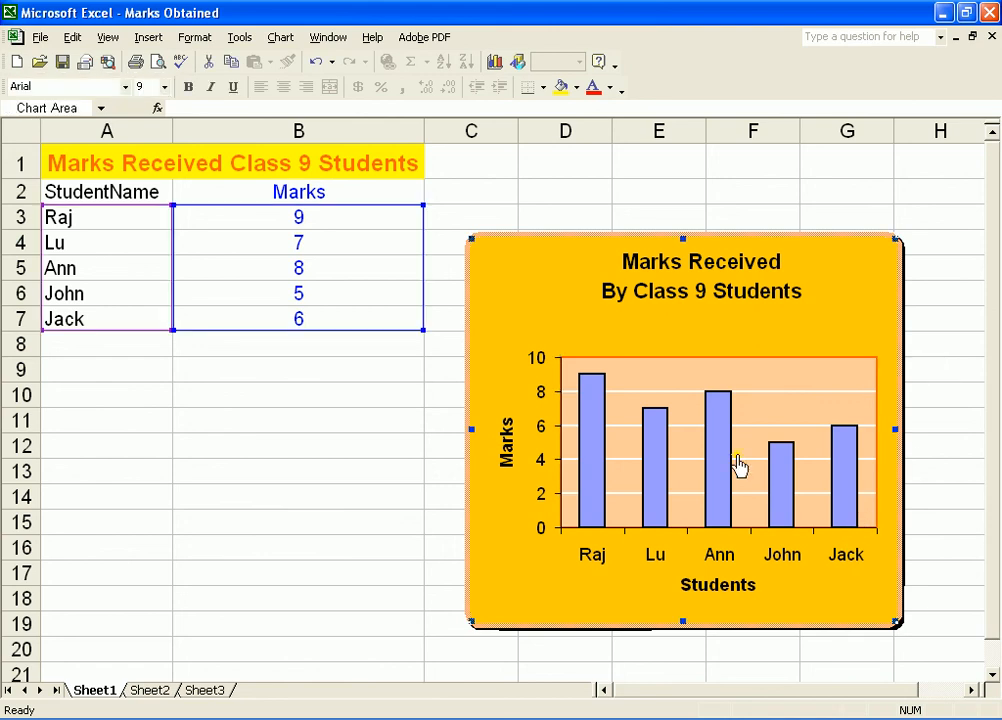
Fill the columns of the marks data series with yellow.
mouse_move(722, 476)
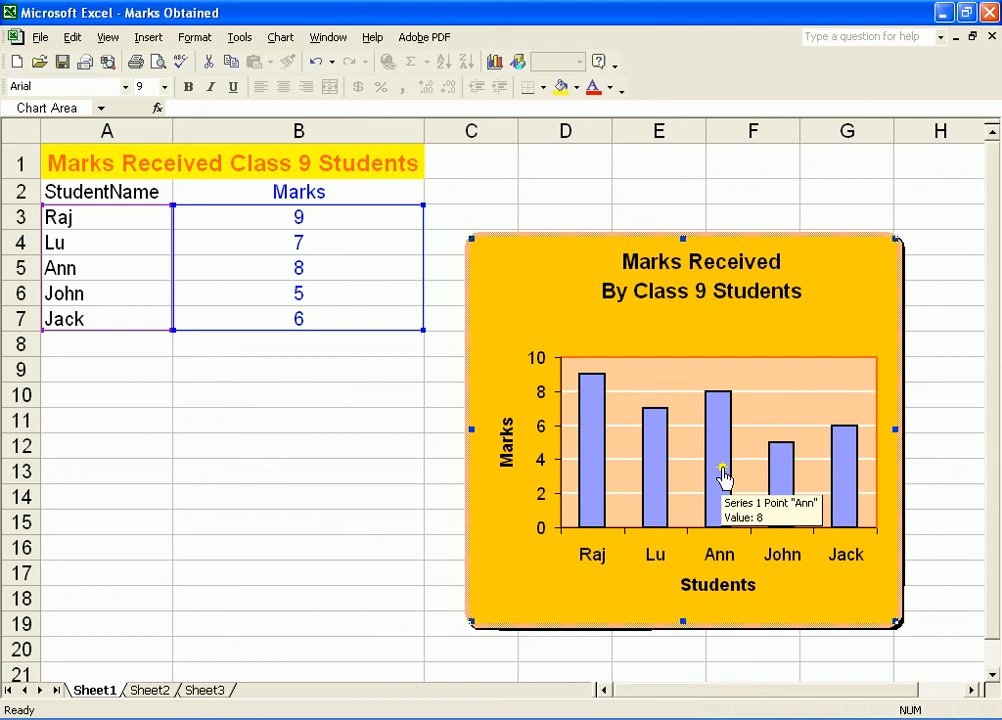
left_click(720, 470)
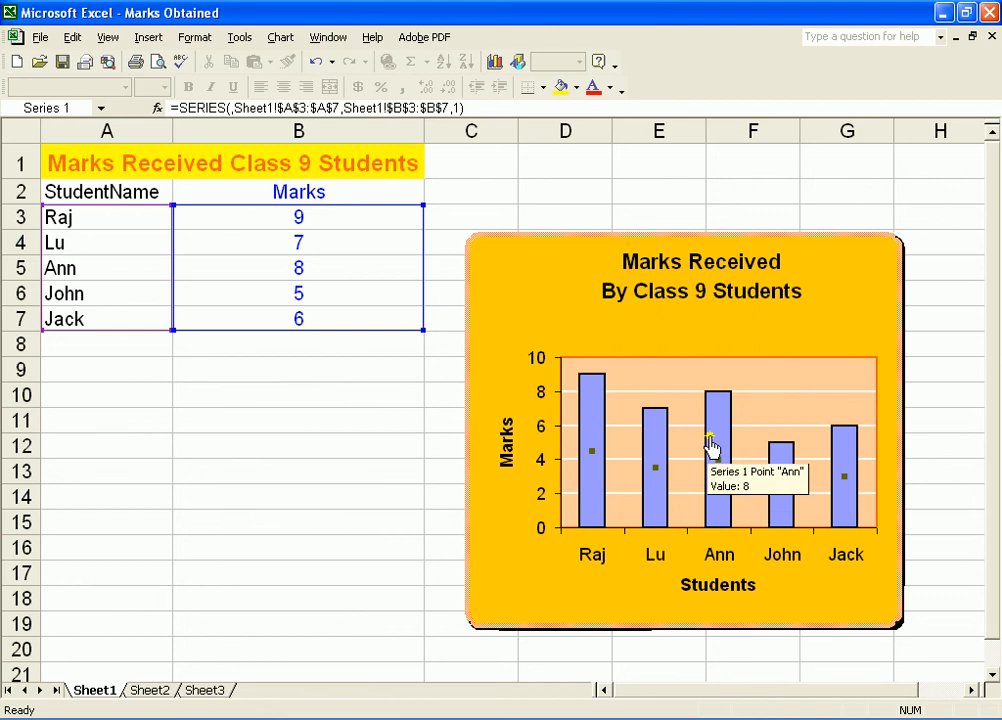
right_click(711, 445)
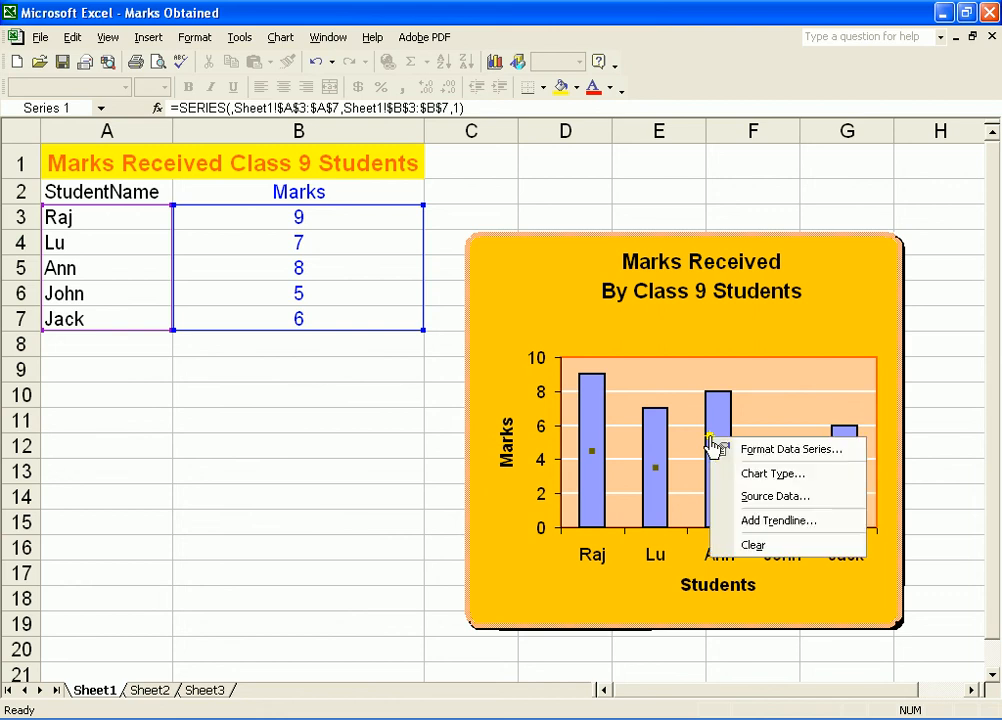
left_click(761, 452)
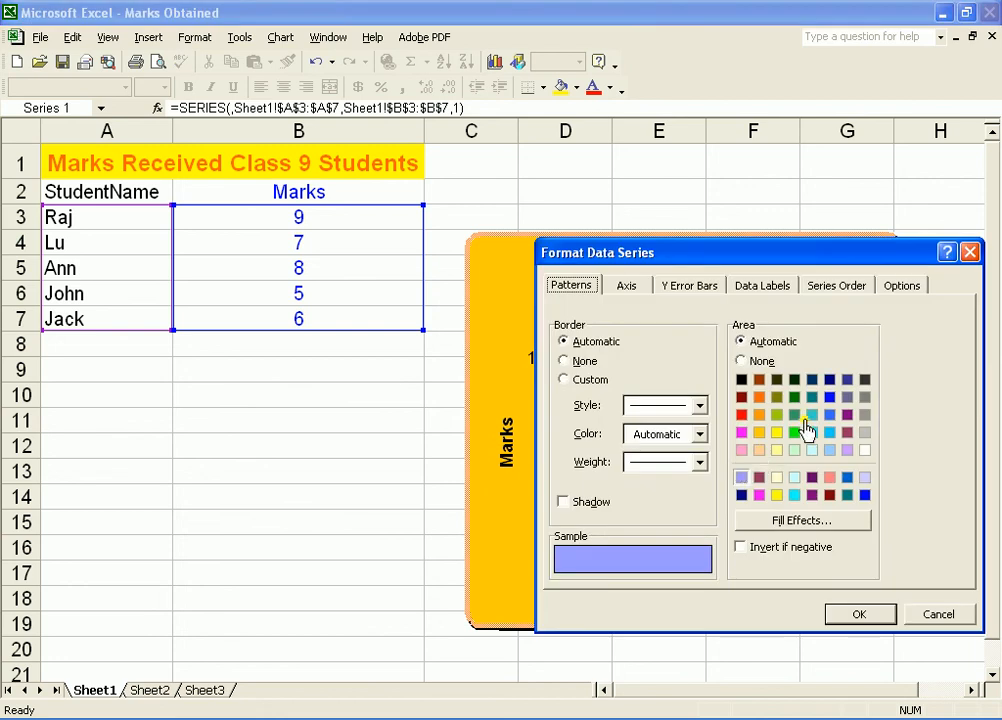
left_click(776, 433)
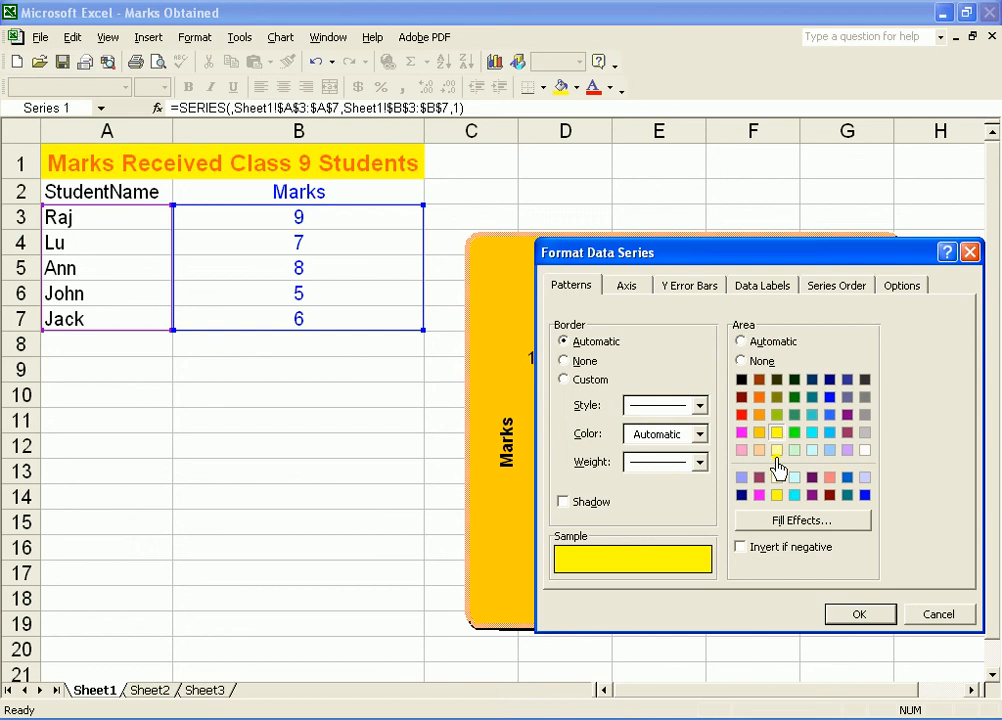
left_click(859, 616)
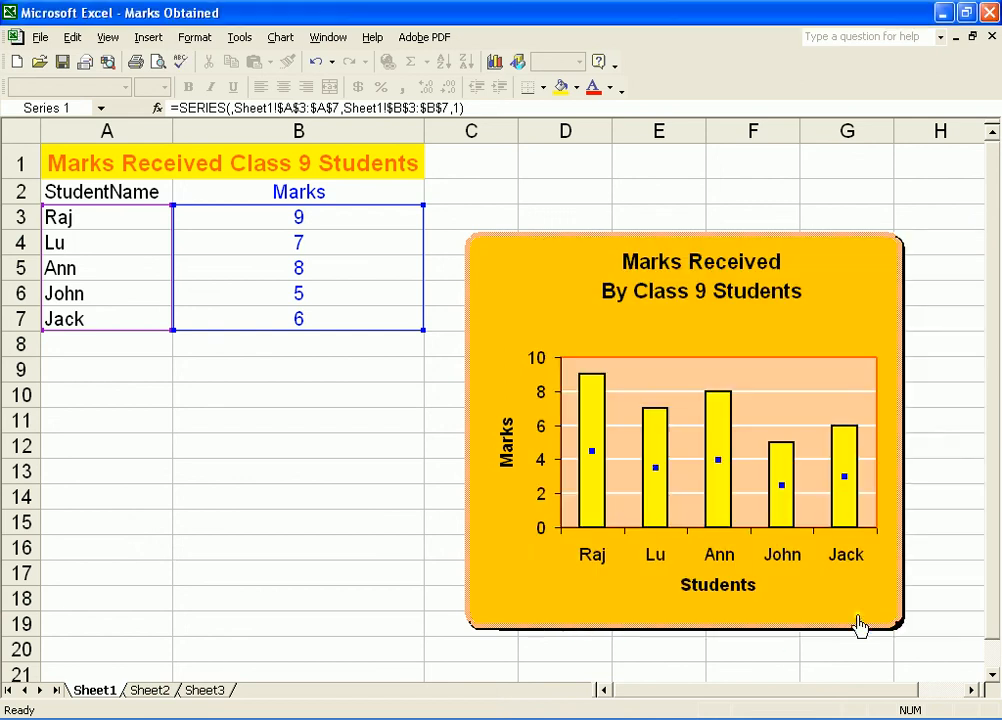
left_click(790, 655)
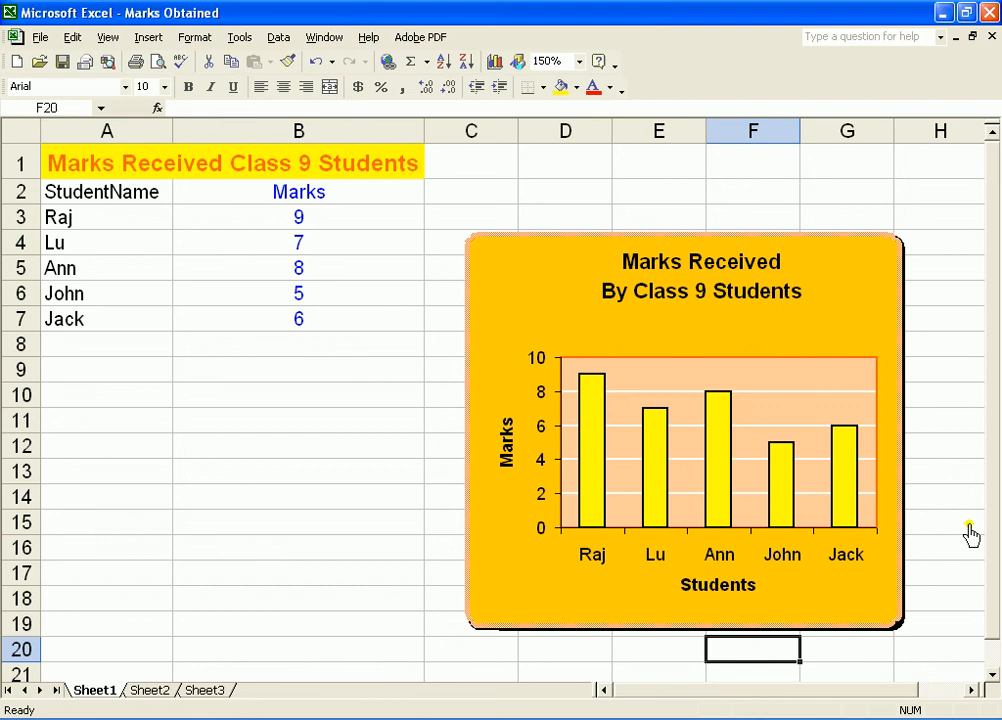
Fill the background of the chart title with orange.
left_click(714, 293)
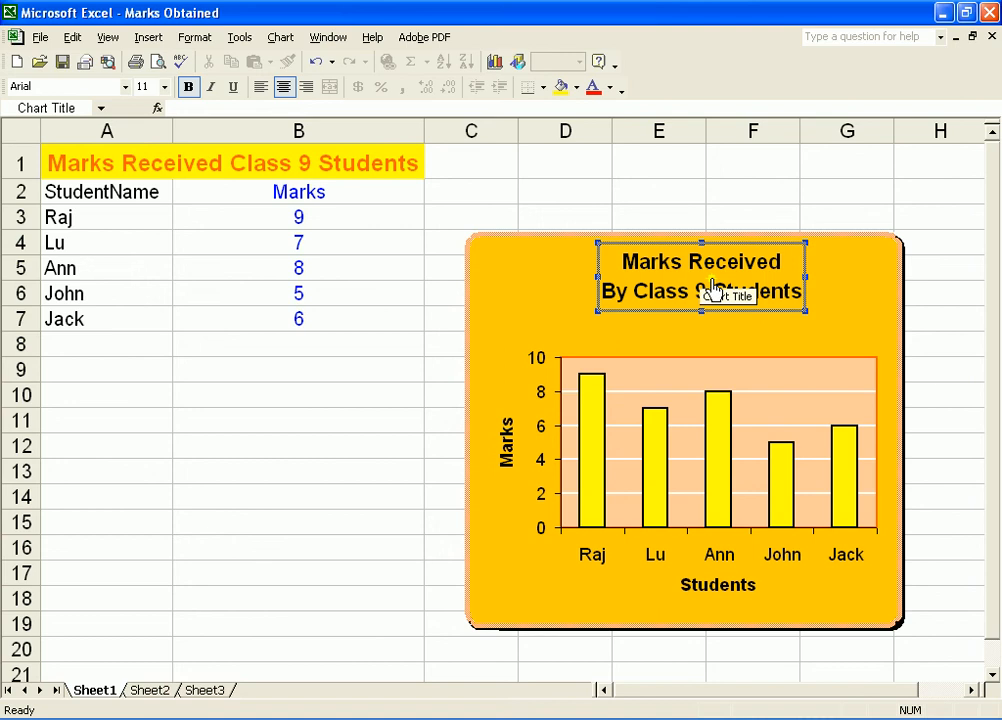
right_click(714, 288)
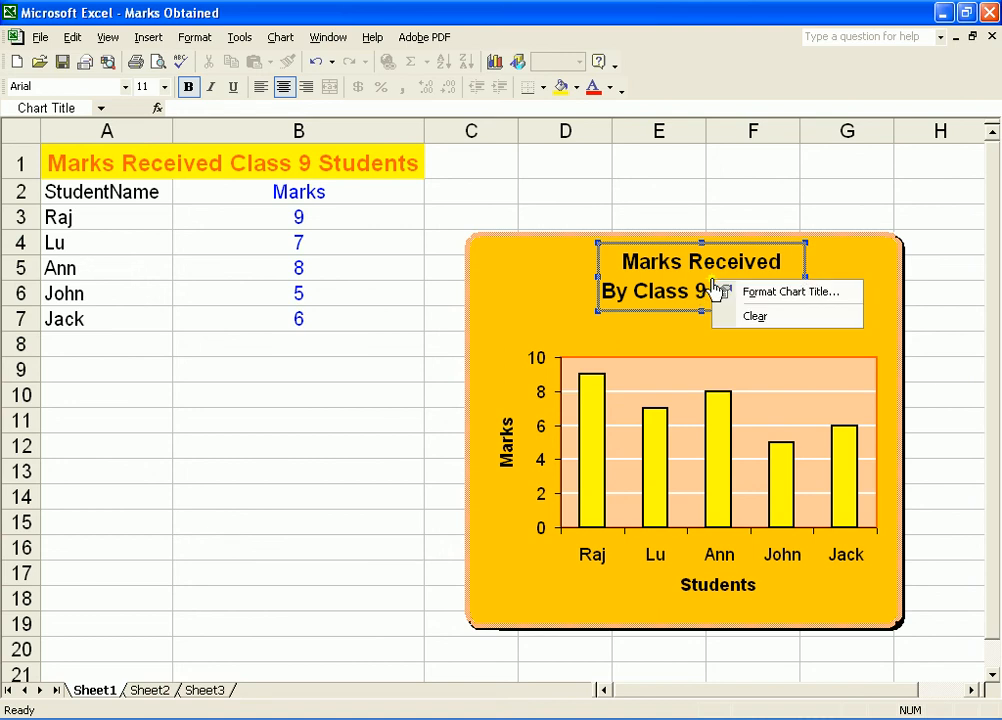
left_click(800, 303)
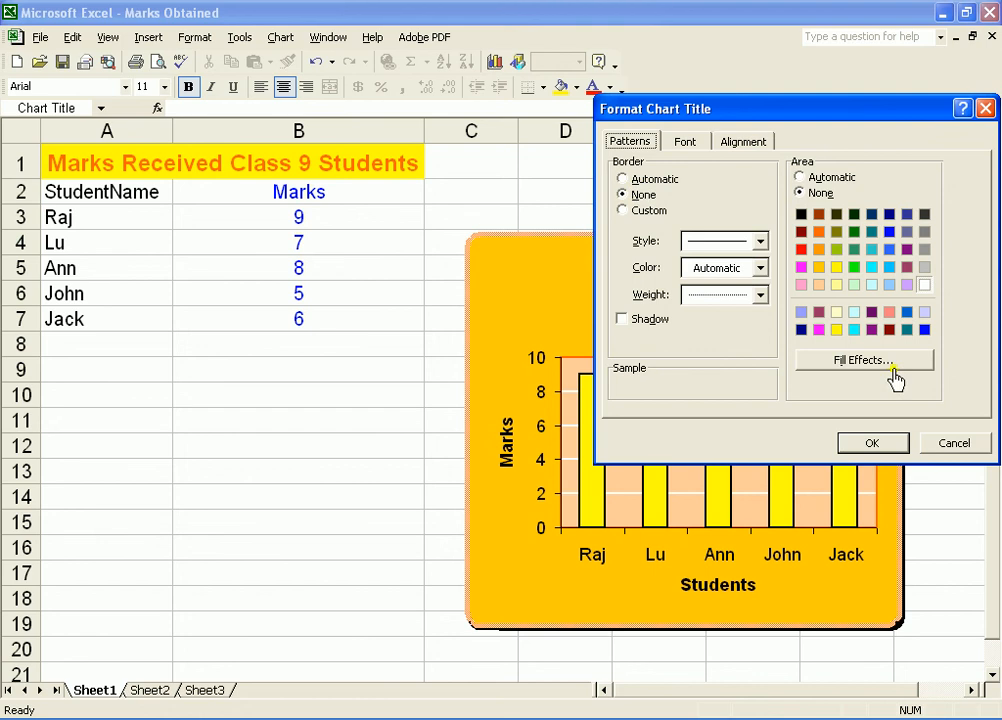
left_click(819, 232)
left_click(871, 446)
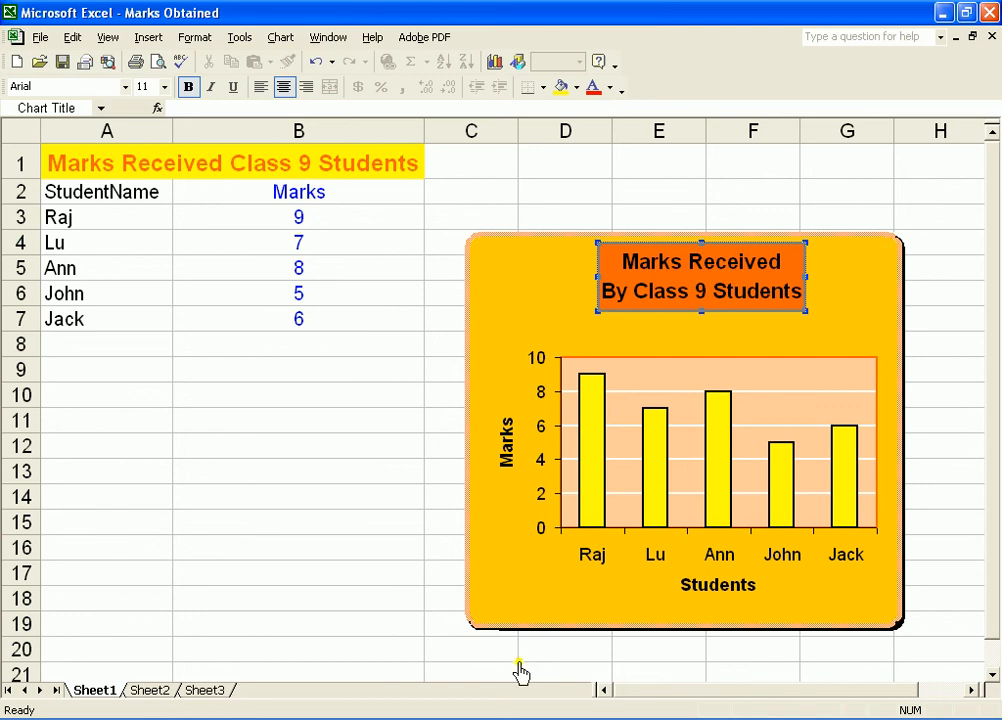
left_click(404, 554)
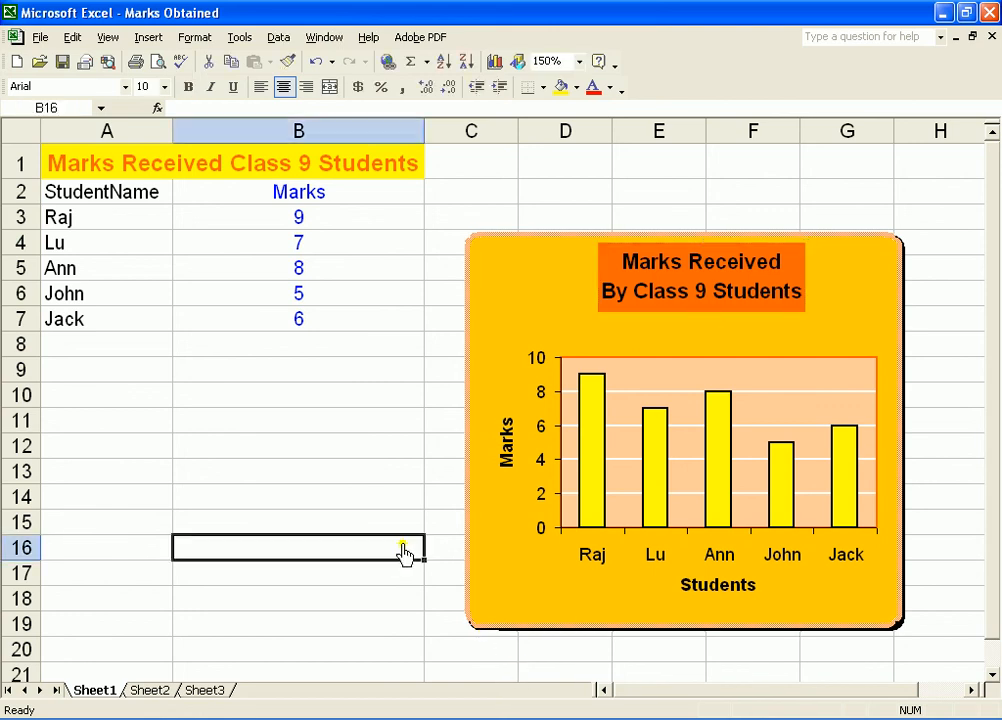